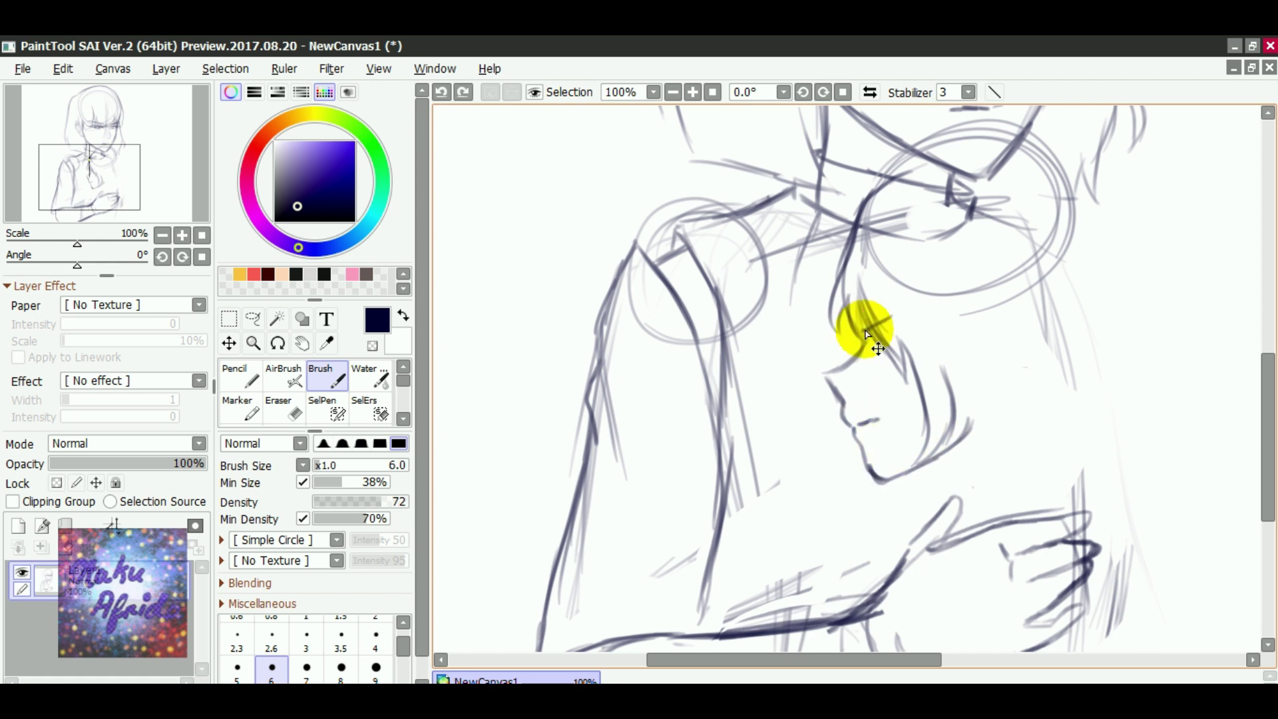
Step: Sketch the smaller figure's rounded hair outline, long side strands, eye and brow around the existing profile
mouse_move(866, 333)
left_mouse_down()
mouse_move(969, 251)
mouse_move(1055, 422)
mouse_move(961, 188)
mouse_move(1032, 284)
mouse_move(1123, 493)
left_mouse_up()
key("e")
key("b")
left_click_drag(1009, 287, 982, 440)
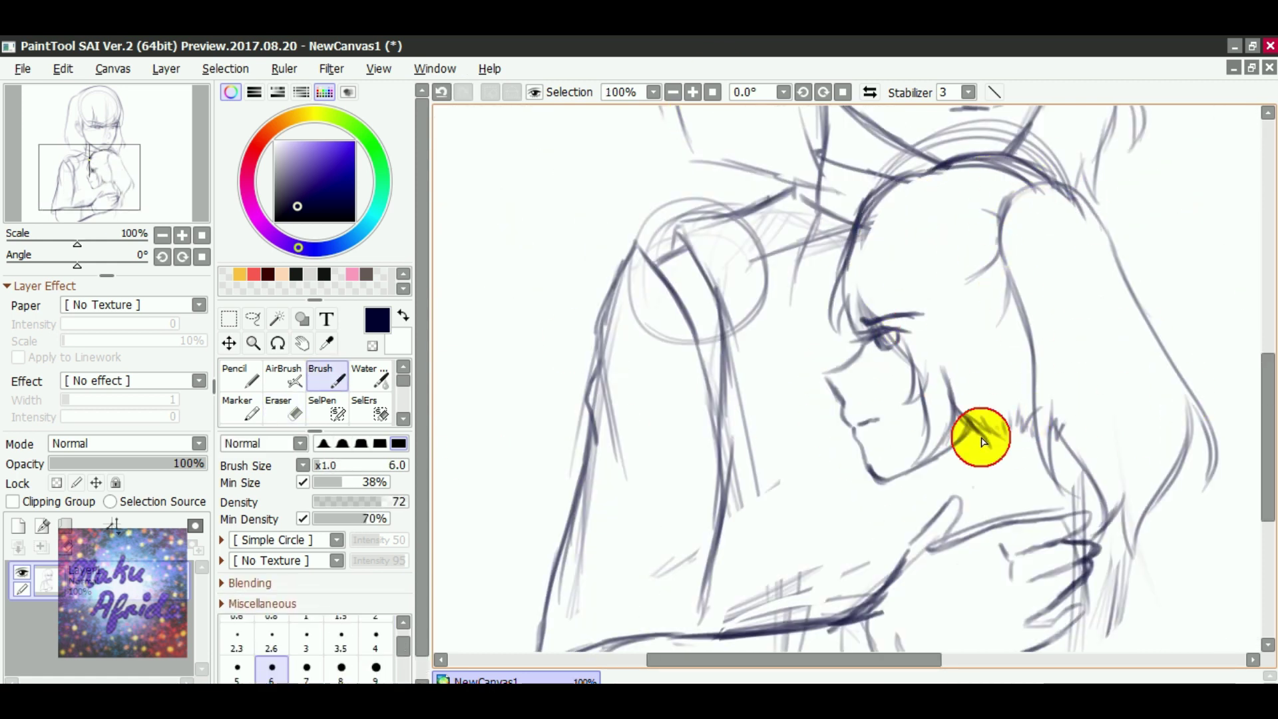
Step: Sketch the smaller figure's neckline, shoulder and sleeve around the taller figure's hugging arm
key("ctrl+minus")
scroll(845, 386, "down", 5)
left_click_drag(692, 392, 717, 378)
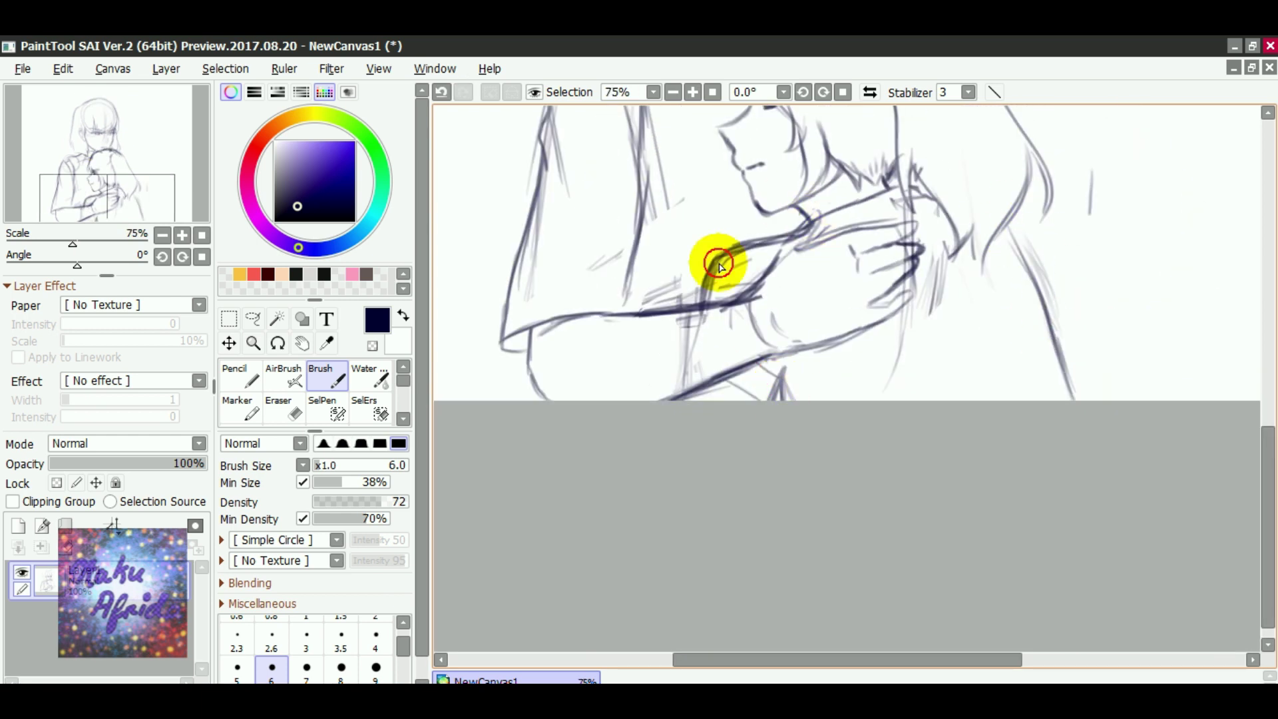
Step: Rough out the dragon's long curved body behind the figures and a rounded guide shape for its head
left_click_drag(1267, 466, 1267, 383)
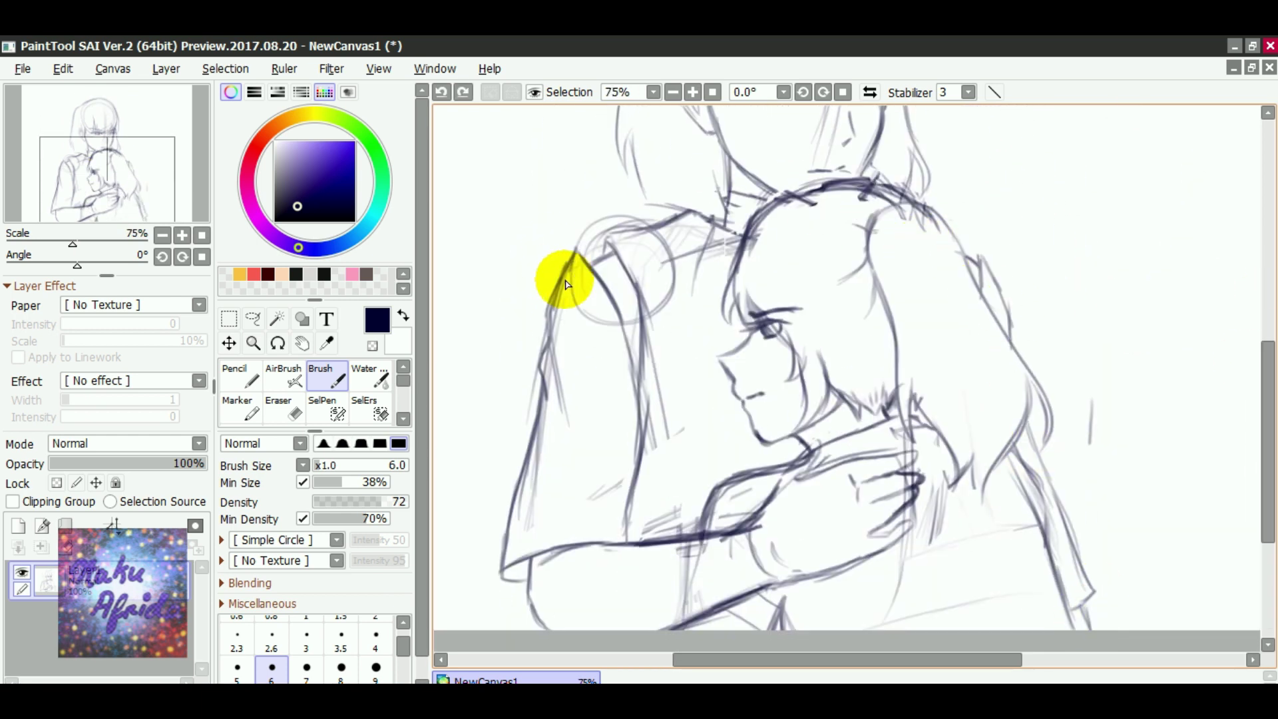
left_click(673, 92)
left_click(673, 91)
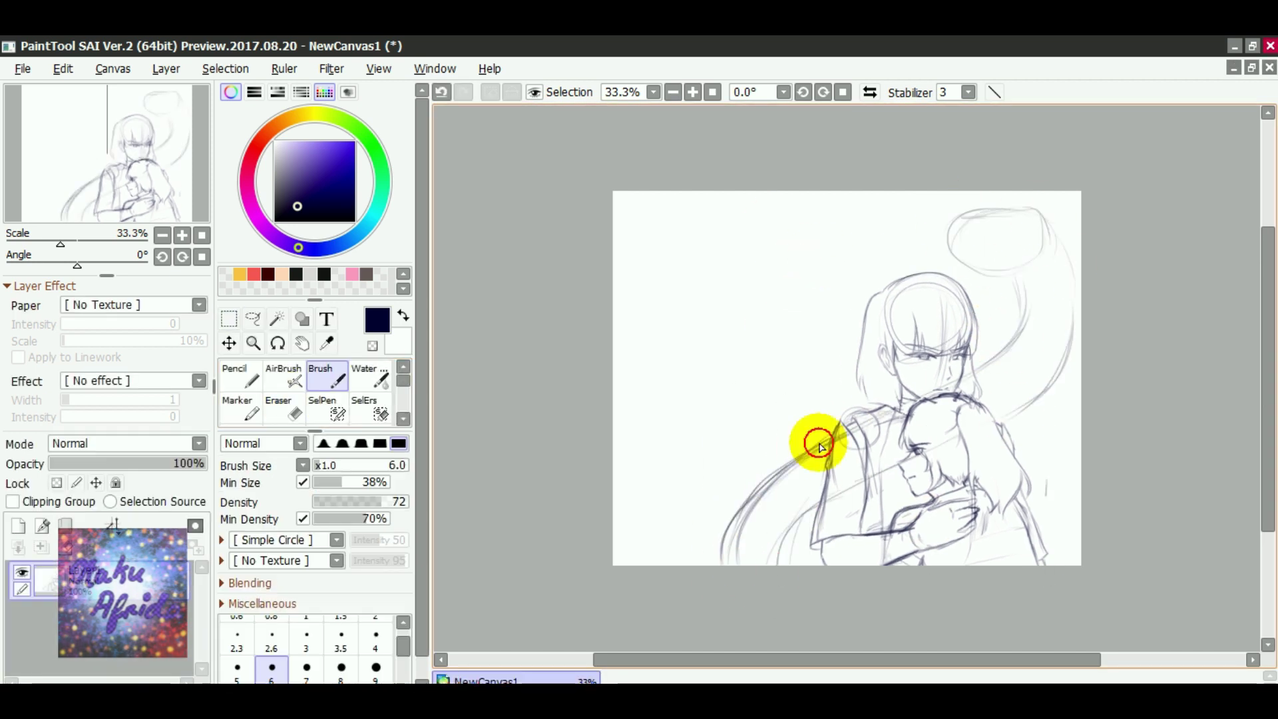
Step: Sketch the dragon's head over the guide shape, with snout, mouth, long whiskers, ear and mane
scroll(818, 442, "up", 2)
left_click_drag(998, 203, 795, 264)
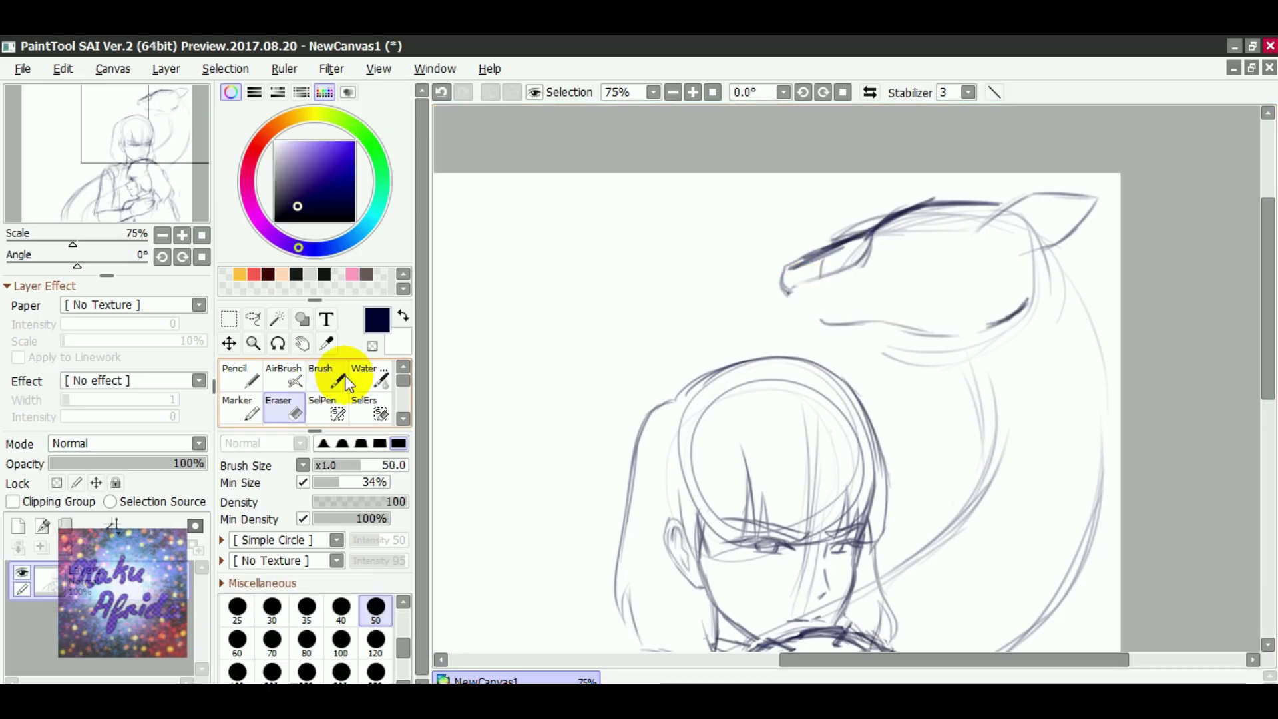
left_click(349, 385)
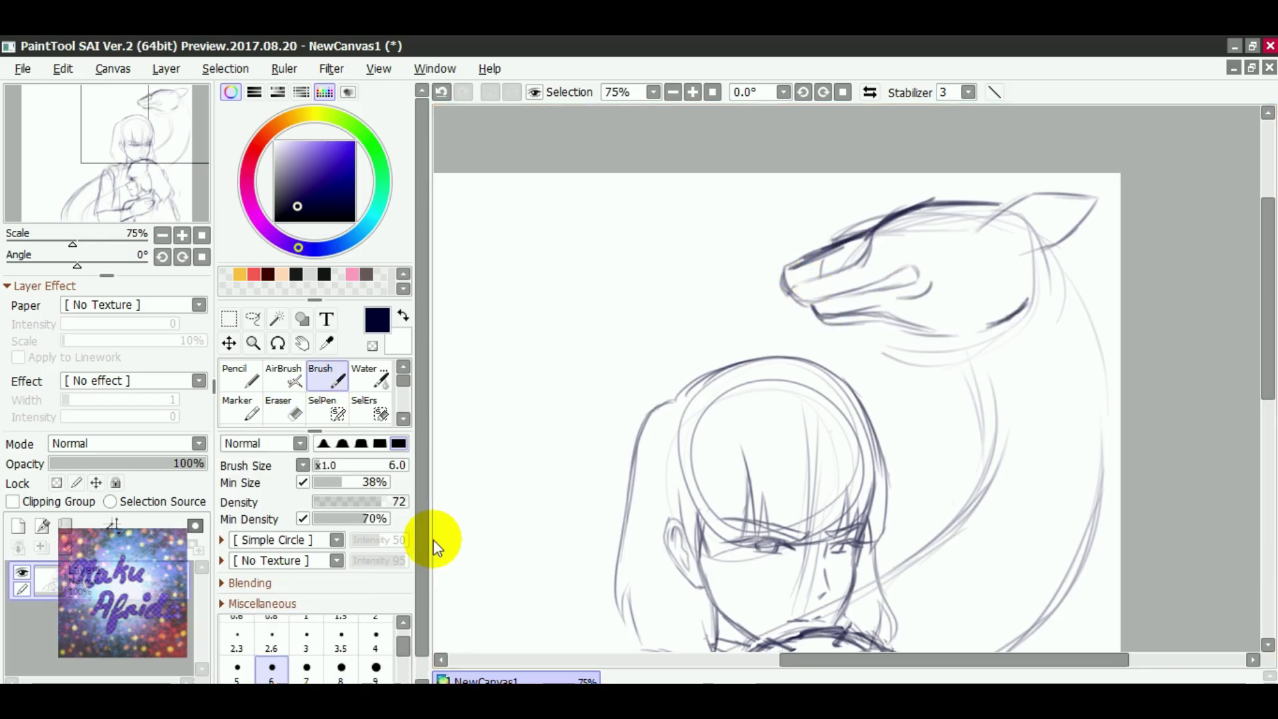
left_click_drag(816, 303, 898, 296)
left_click_drag(795, 300, 642, 403)
left_click_drag(1101, 194, 986, 224)
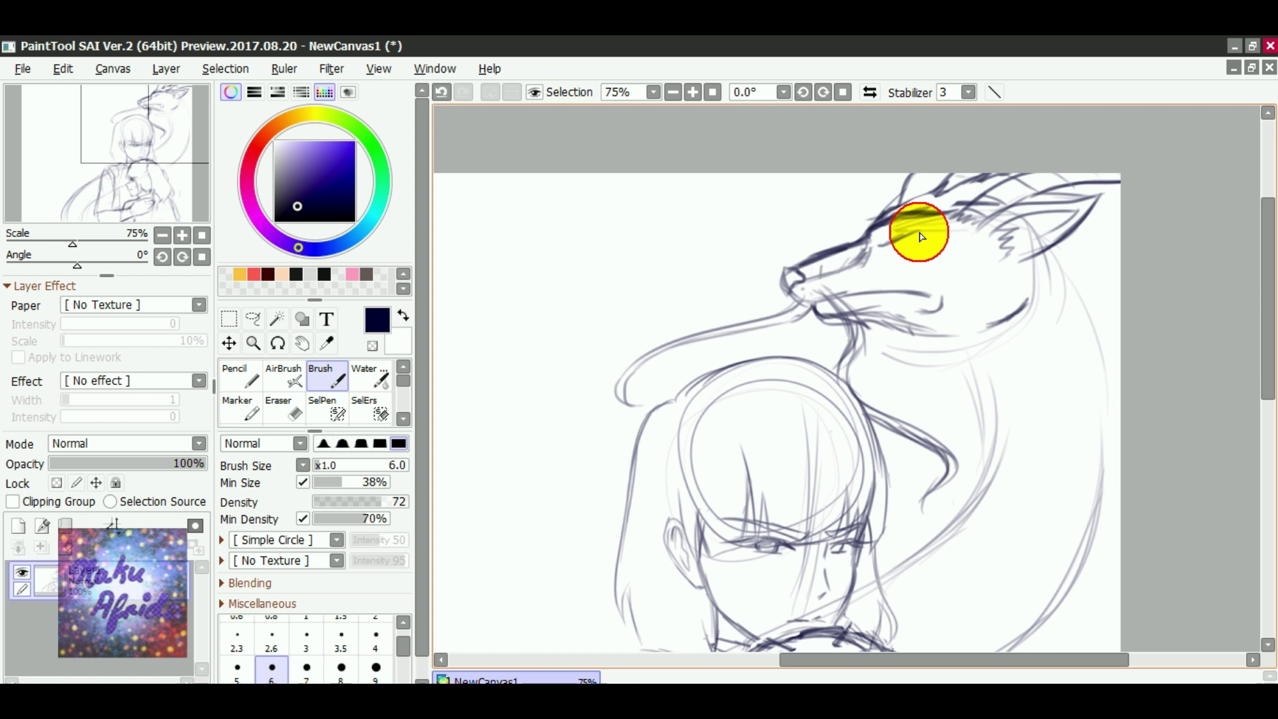
Step: Sketch the fur fringe along the dragon's outer curve and the claw beside the taller figure's head
scroll(1132, 268, "down", 5)
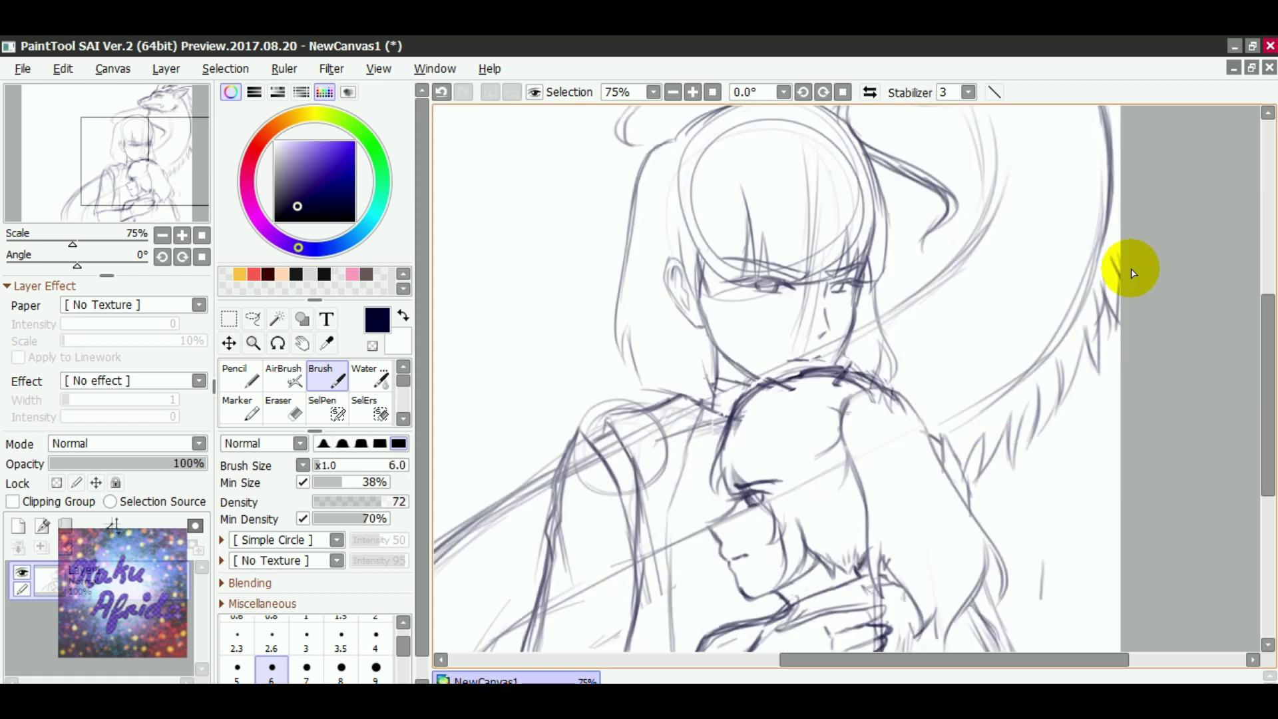
scroll(983, 204, "down", 3)
scroll(956, 286, "up", 4)
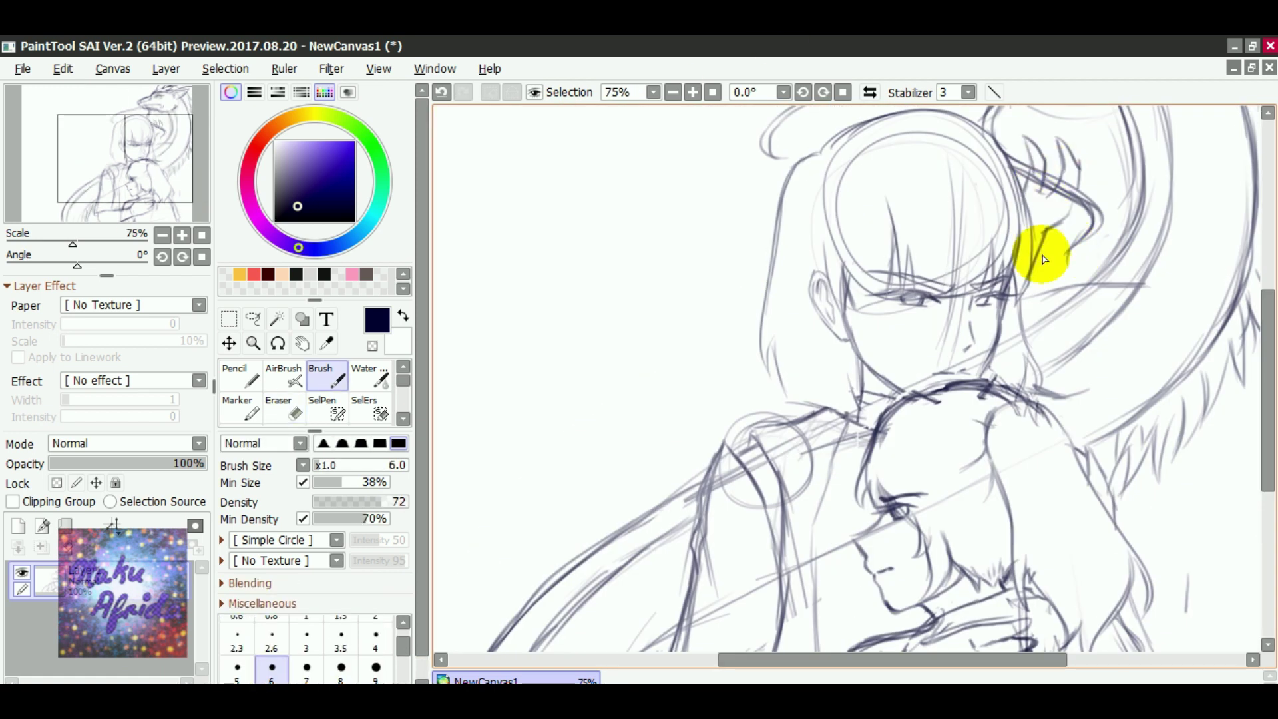
Step: Sketch the dragon's raised foreleg and claw beside the taller figure's shoulder, and the segmented belly bands
left_click_drag(517, 366, 619, 457)
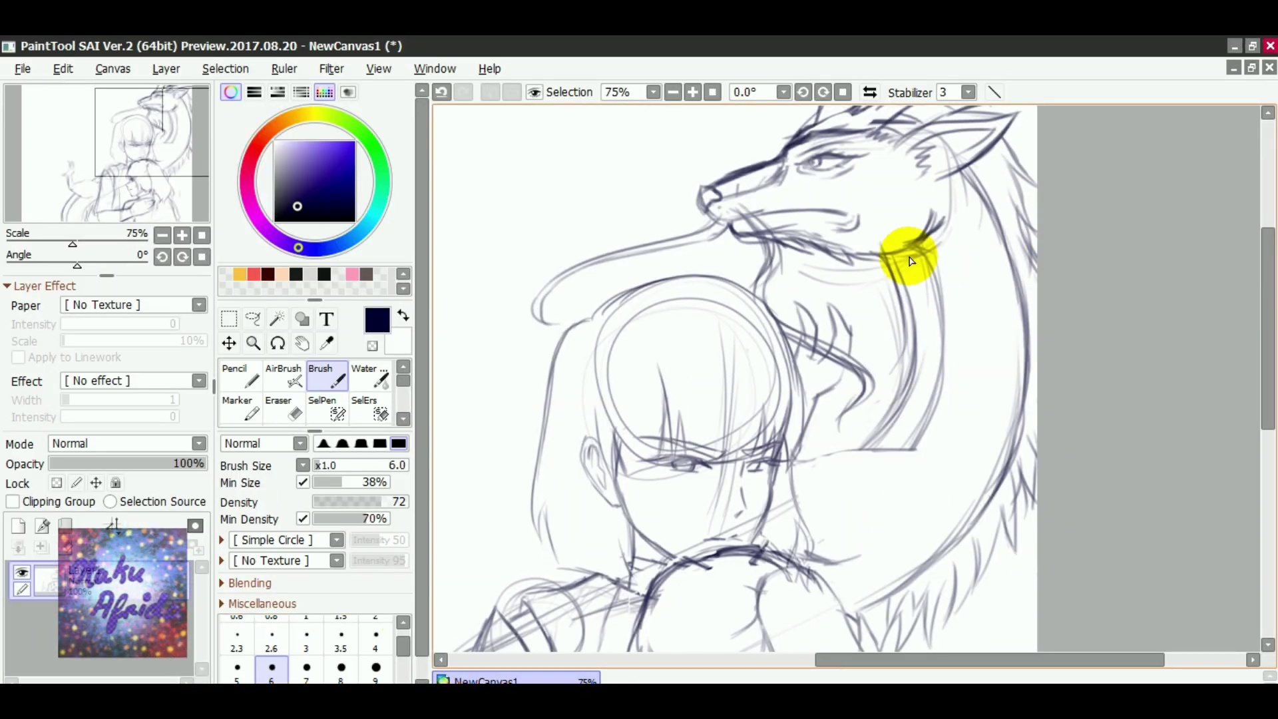
scroll(876, 339, "down", 3)
scroll(750, 471, "down", 3)
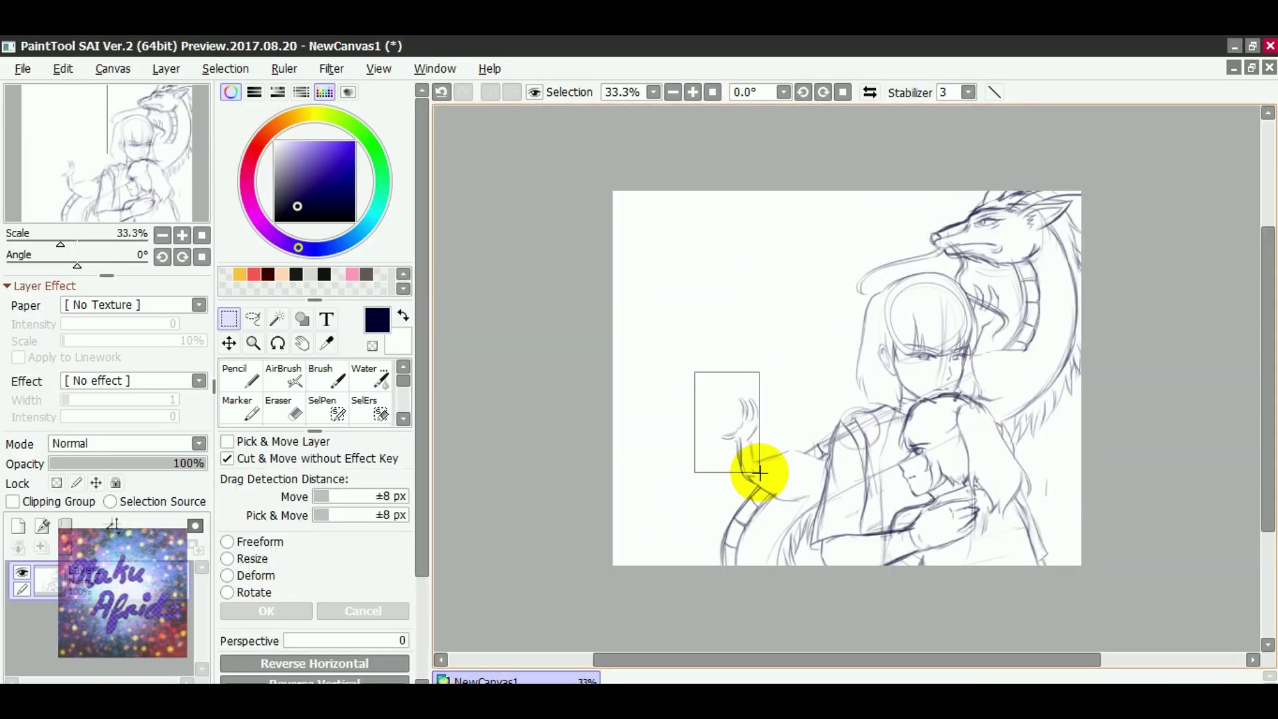
Step: Sketch several floating paper dolls with round heads, crossbar arms and pointed bodies around the taller figure
scroll(790, 337, "up", 4)
scroll(867, 305, "up", 4)
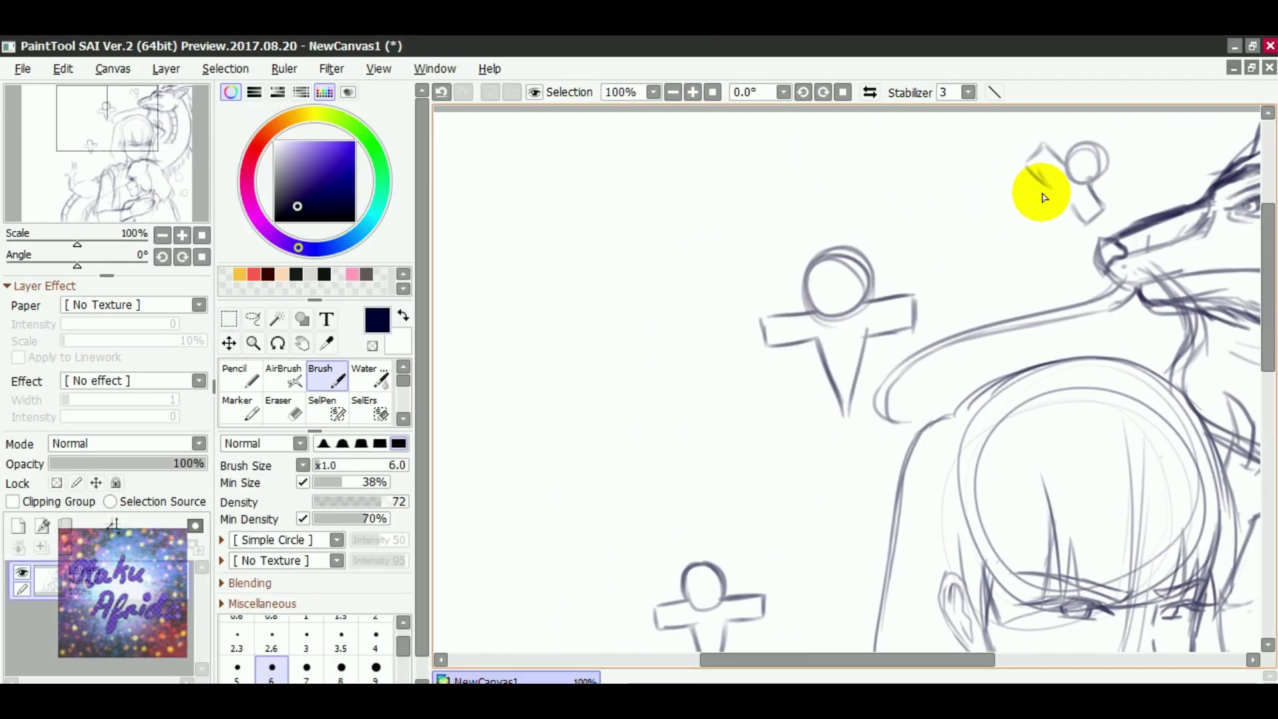
scroll(872, 447, "down", 3)
scroll(918, 211, "up", 3)
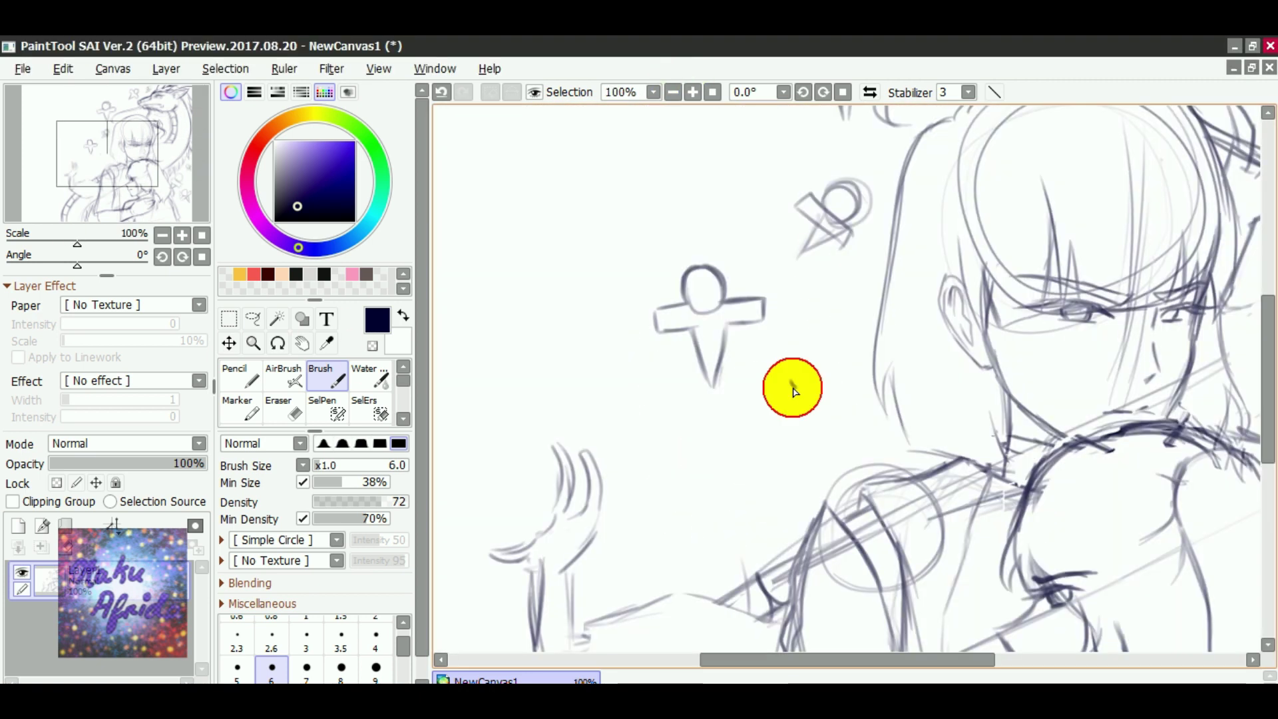
scroll(792, 390, "down", 2)
Step: Sketch No-Face in the empty side of the canvas, with an oval mask, facial markings and a long hooded body
scroll(707, 377, "up", 5)
scroll(887, 297, "up", 1)
left_click_drag(887, 297, 808, 405)
left_click(284, 68)
left_click(308, 176)
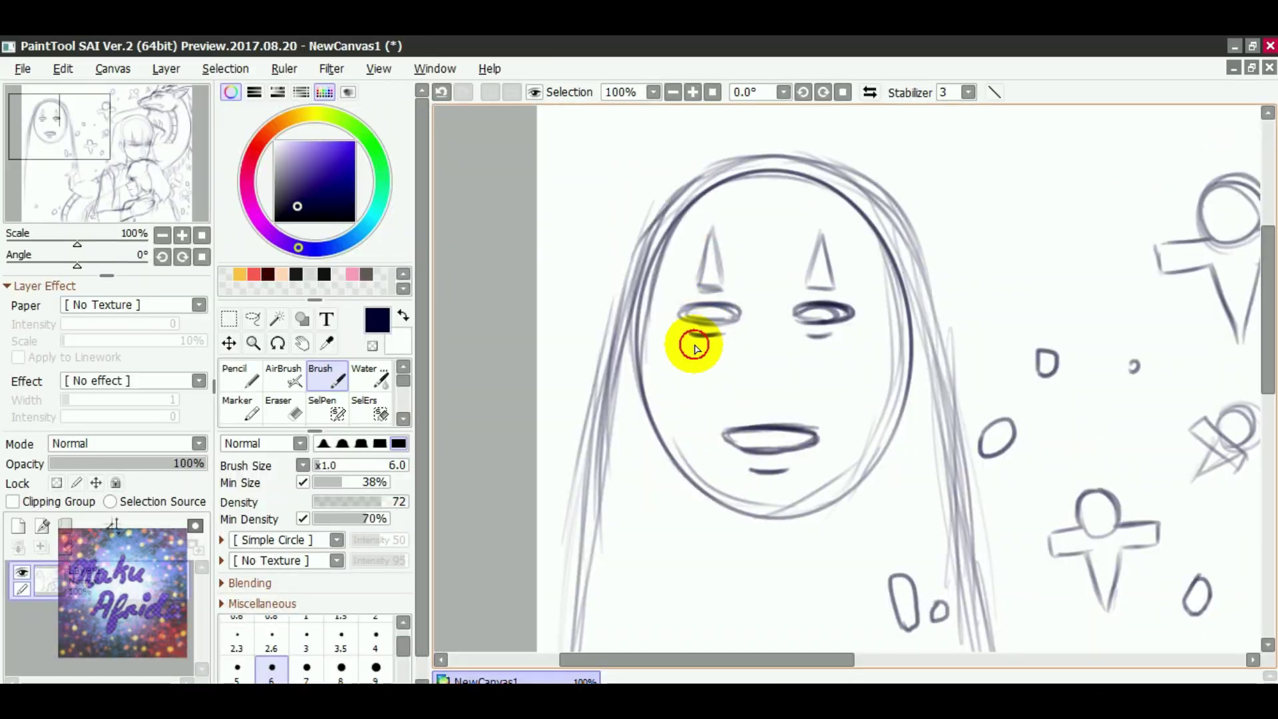
Step: Switch to the browser and look up reference images, entering "spi" as the search text
scroll(694, 345, "down", 3)
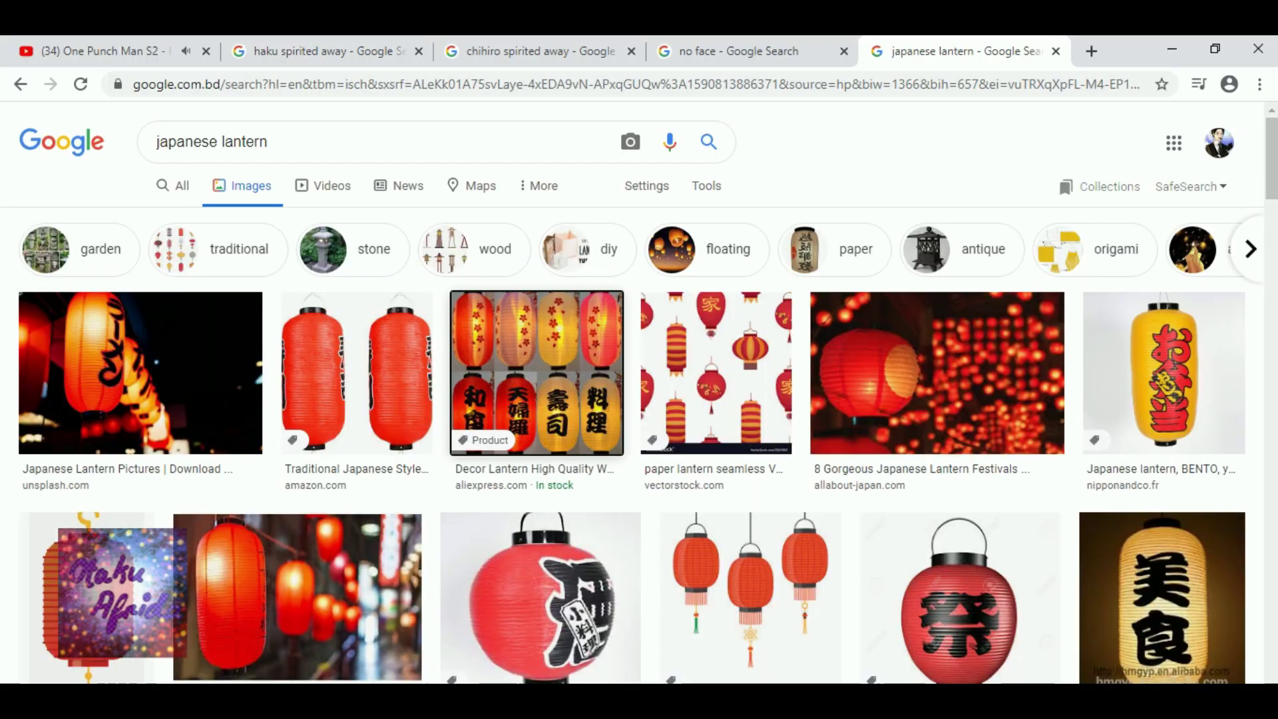
type("spi")
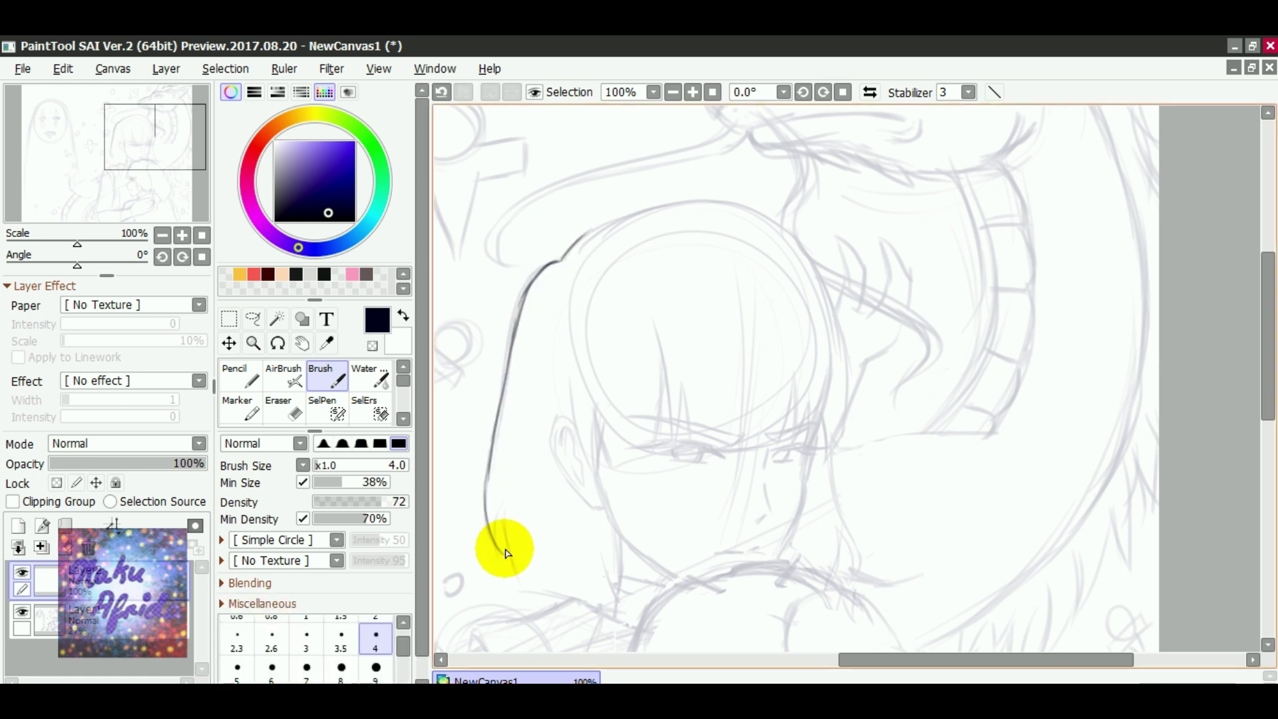
Step: Ink the taller figure's hair, ear, brows, eyes and nose on the layer above the sketch with a size 4 brush
mouse_move(693, 305)
left_mouse_down()
mouse_move(735, 519)
mouse_move(1015, 522)
mouse_move(704, 649)
left_mouse_up()
scroll(704, 649, "down", 5)
left_click_drag(592, 165, 644, 350)
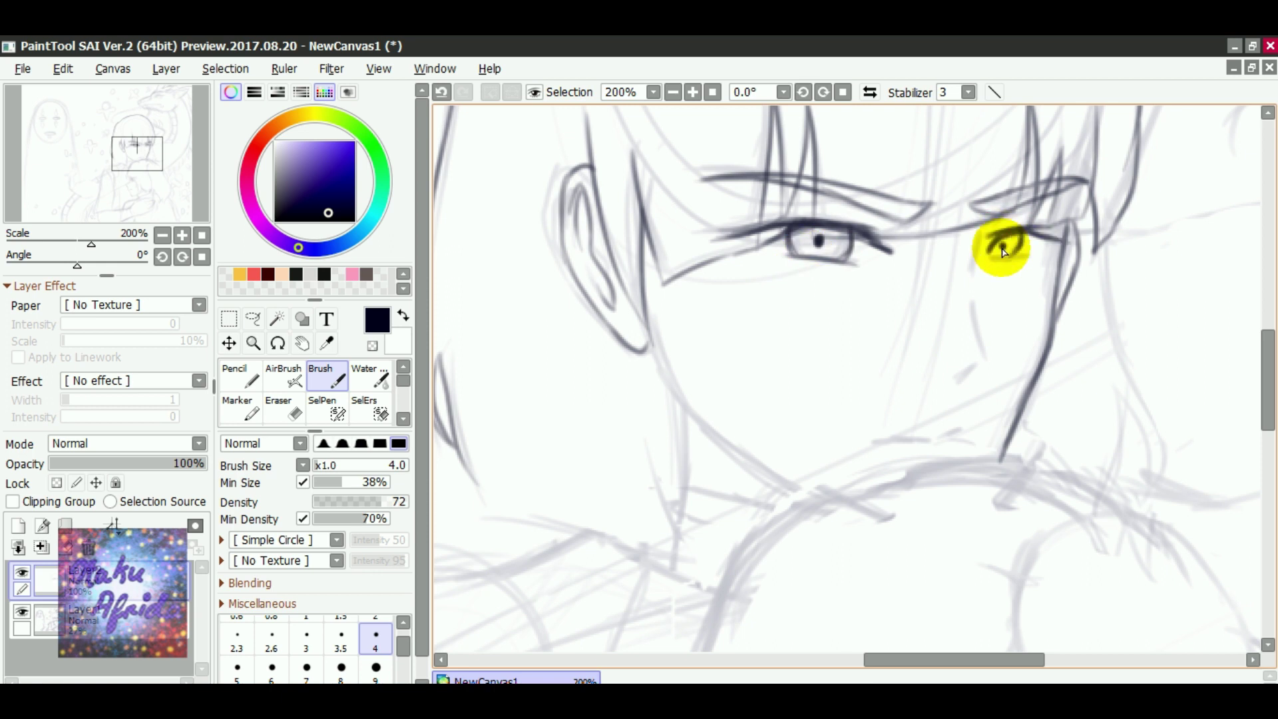
left_click_drag(979, 321, 961, 382)
Step: Ink the taller figure's neck, collar, shoulder line and the long front edge of the sleeve opening
scroll(799, 372, "down", 4)
left_click_drag(652, 108, 785, 273)
scroll(798, 372, "down", 4)
scroll(798, 372, "left", 6)
left_click_drag(802, 163, 871, 549)
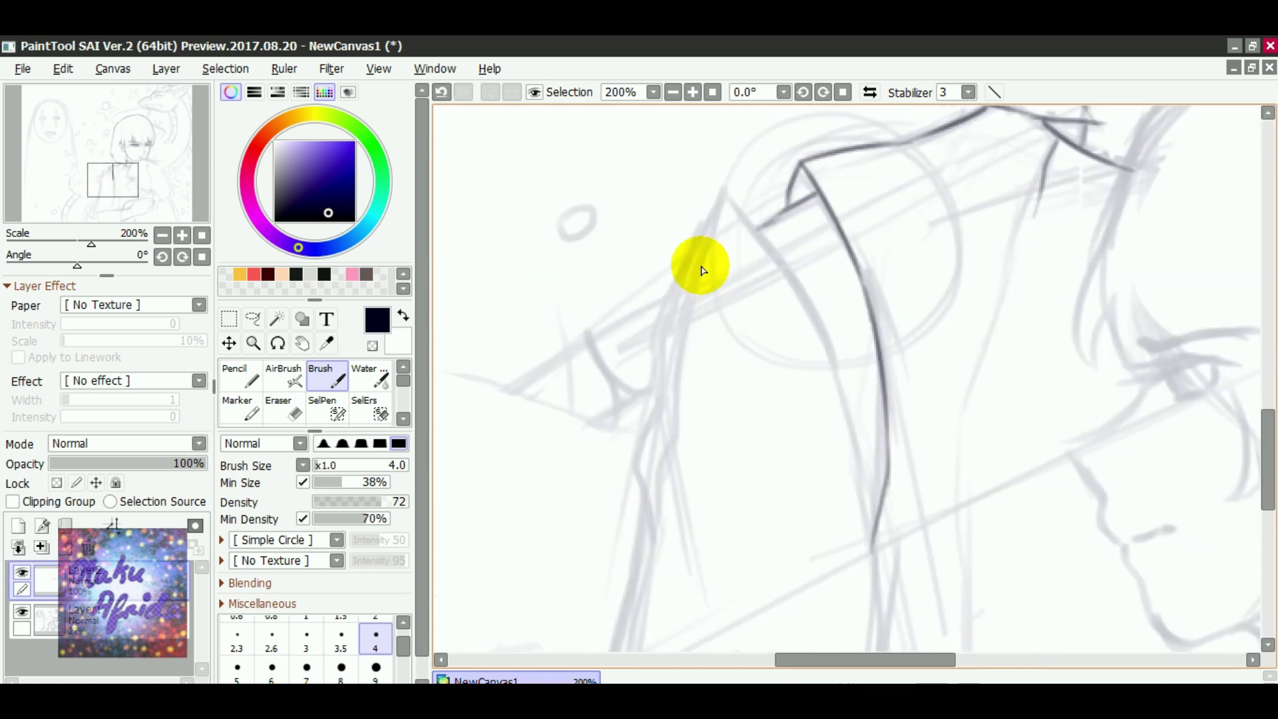
Step: Ink the lower edge of the taller figure's sleeve, continuing it up to the wrist
scroll(1260, 470, "down", 3)
scroll(650, 393, "right", 3)
left_click_drag(433, 336, 770, 193)
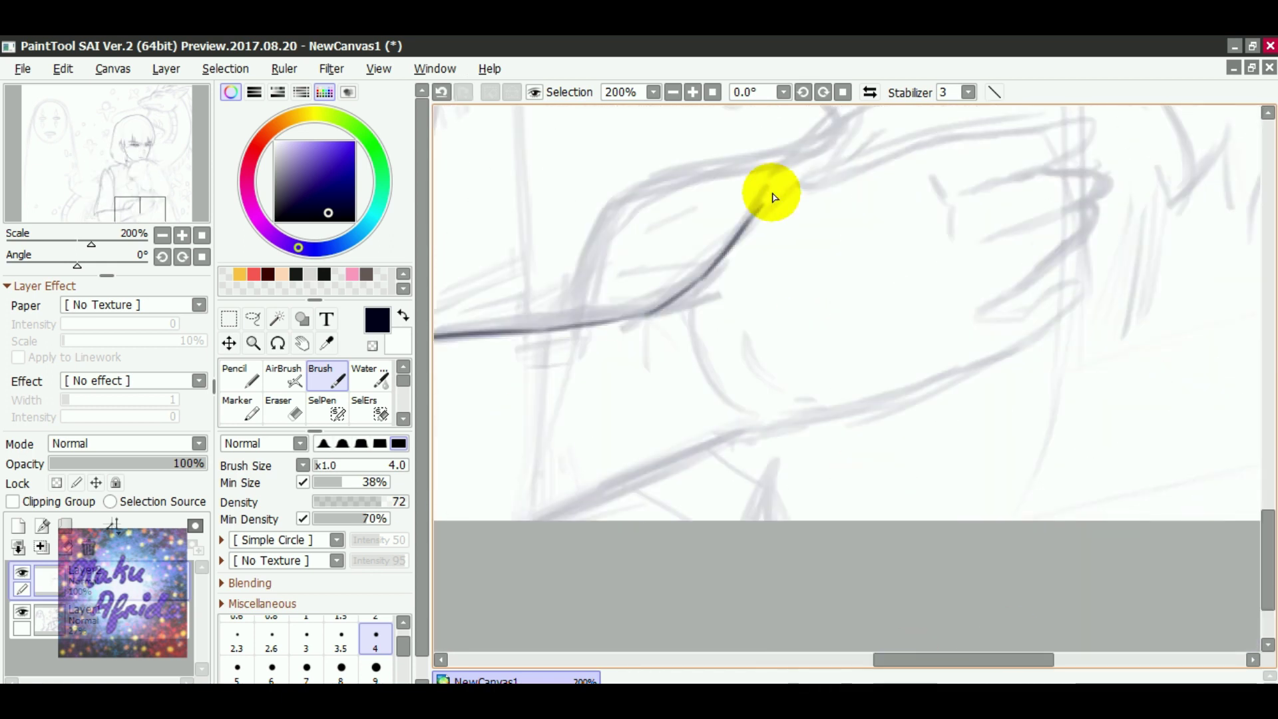
Step: Ink the hugging hand's thumb and fingers and the underside of its forearm down to the canvas edge
scroll(799, 373, "up", 4)
left_click_drag(772, 432, 830, 415)
left_click_drag(991, 380, 1088, 449)
left_click_drag(985, 532, 1041, 562)
scroll(984, 357, "down", 4)
left_click_drag(918, 416, 690, 508)
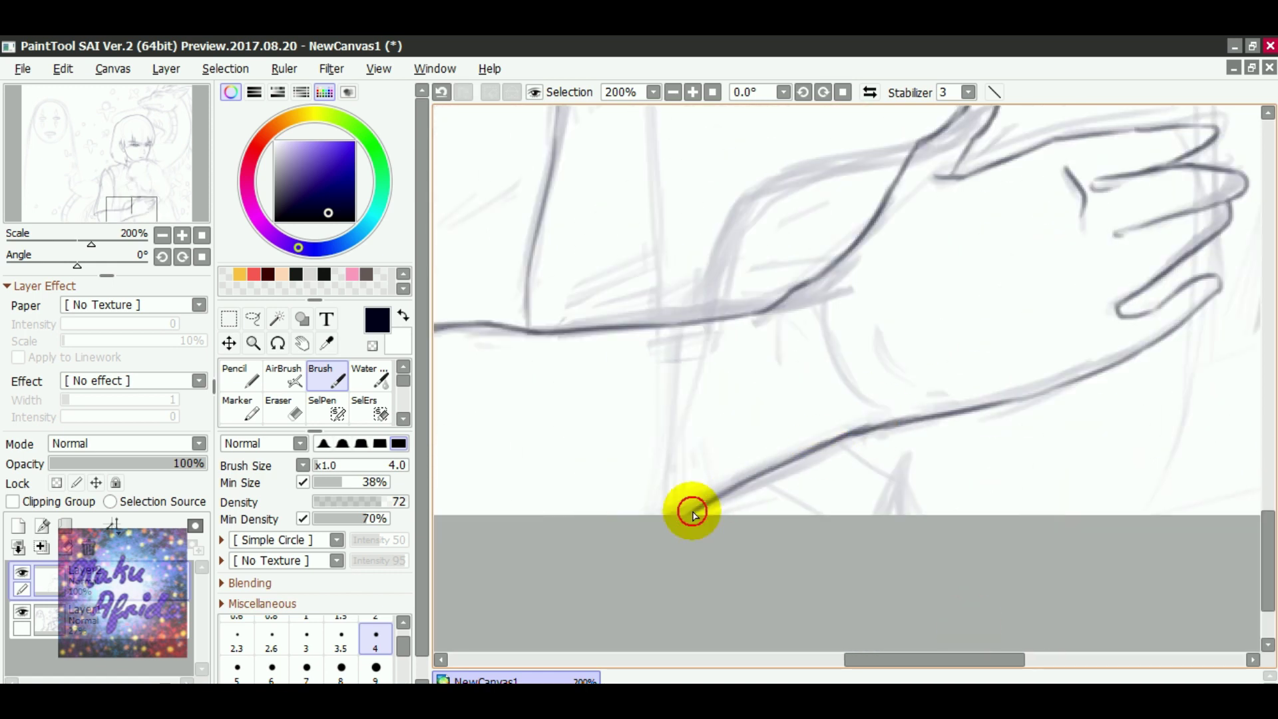
Step: Ink the taller figure's remaining sleeve edges and the front line of the garment
scroll(652, 505, "up", 4)
scroll(652, 506, "left", 3)
scroll(651, 505, "down", 3)
scroll(981, 285, "up", 2)
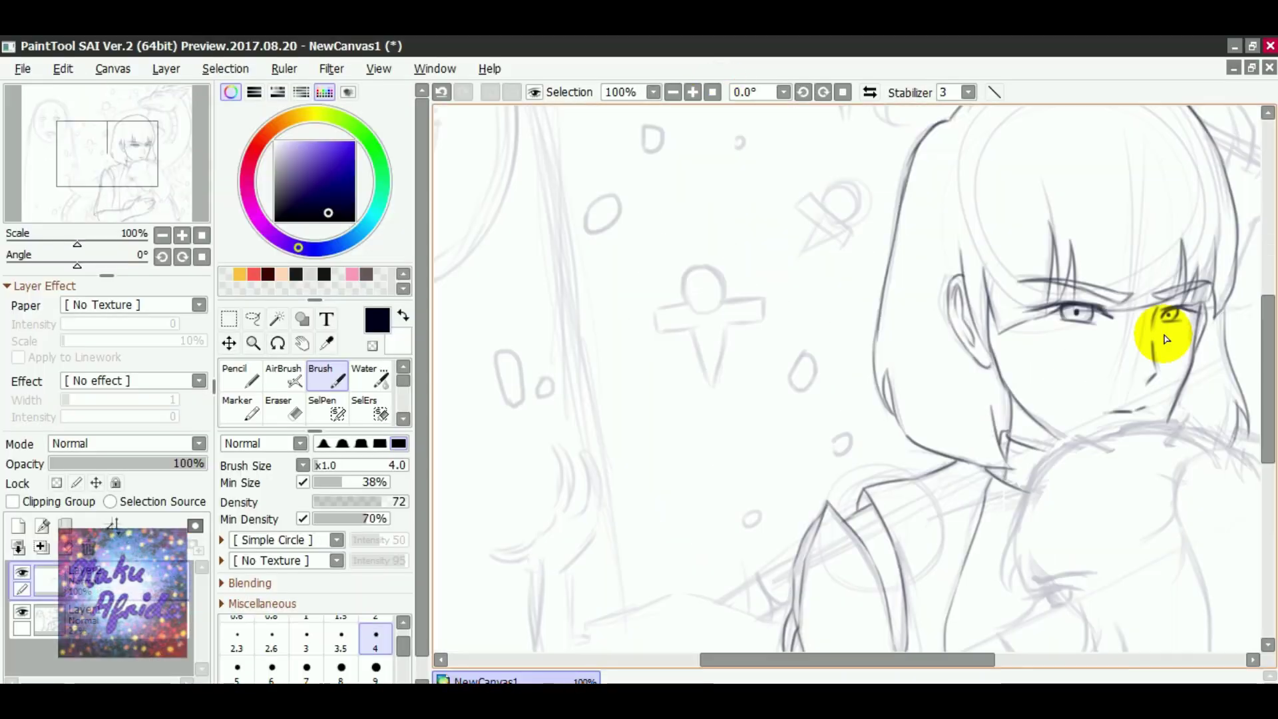
Step: Ink the smaller figure's profile, eye, brow, face-framing strands and rounded hair outline
scroll(1166, 340, "up", 2)
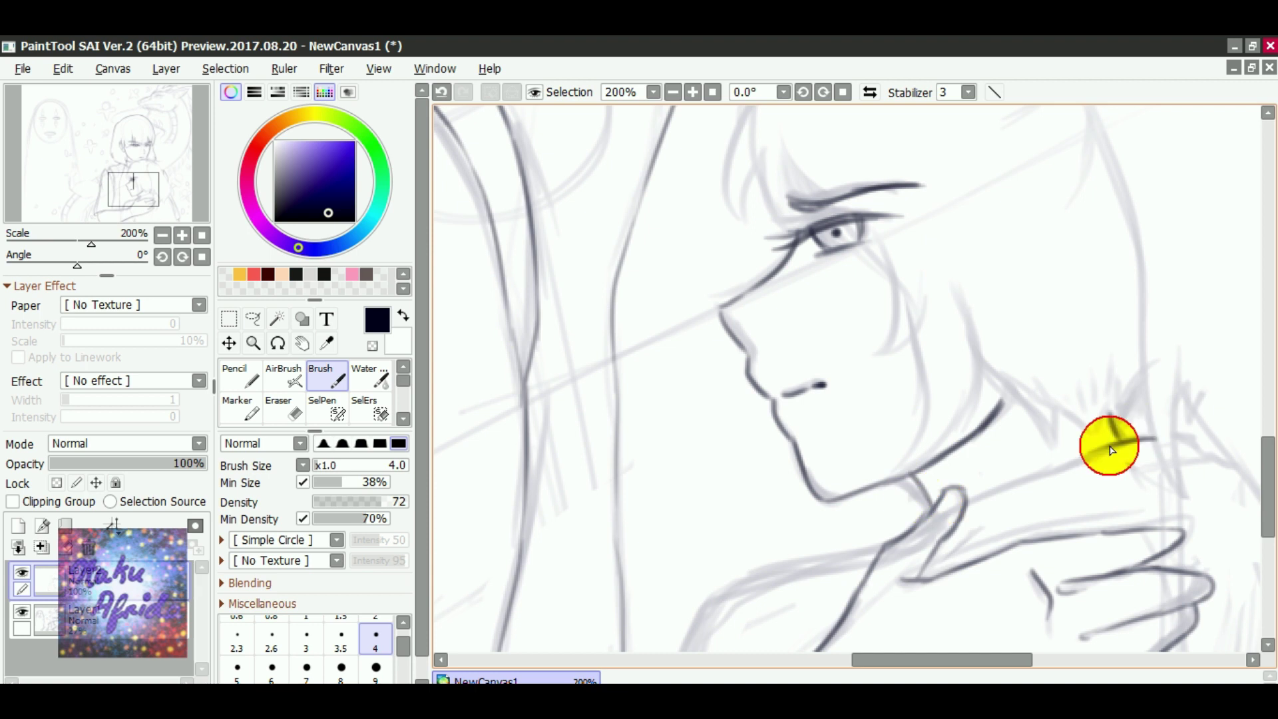
scroll(1263, 522, "down", 4)
scroll(1044, 348, "down", 3)
scroll(912, 348, "up", 2)
scroll(678, 396, "up", 2)
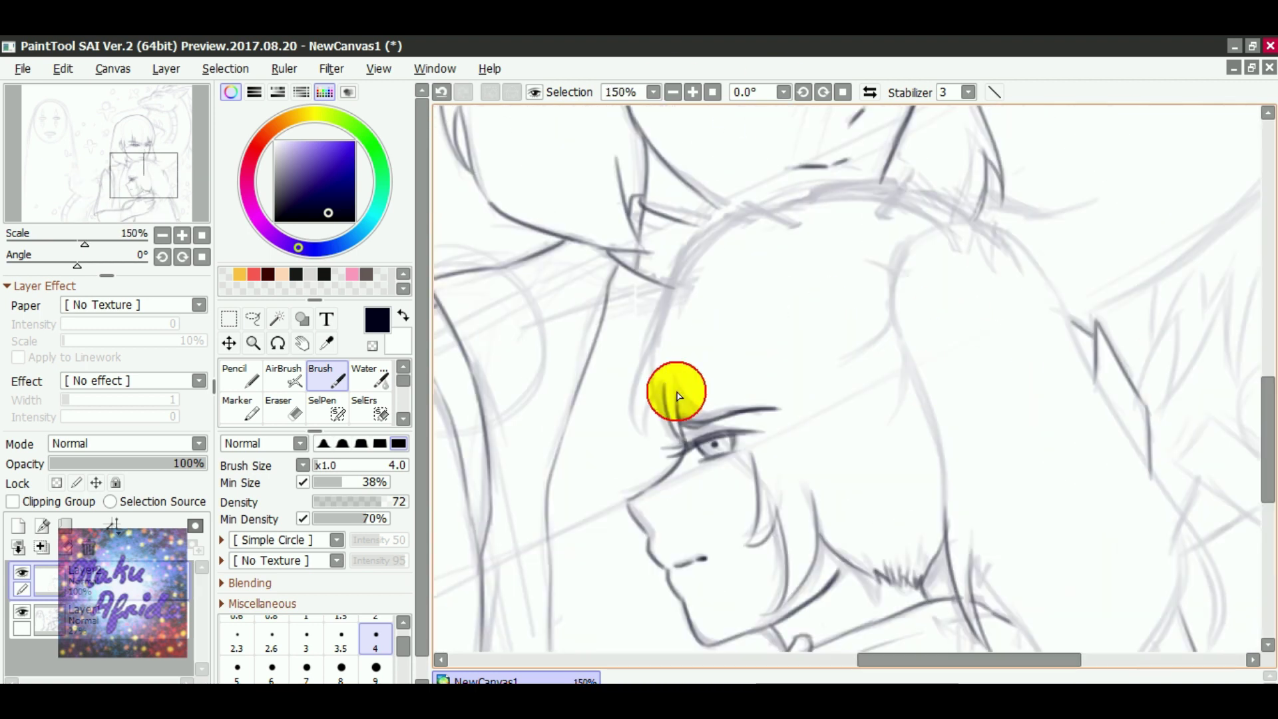
scroll(1181, 413, "down", 2)
scroll(1107, 345, "down", 2)
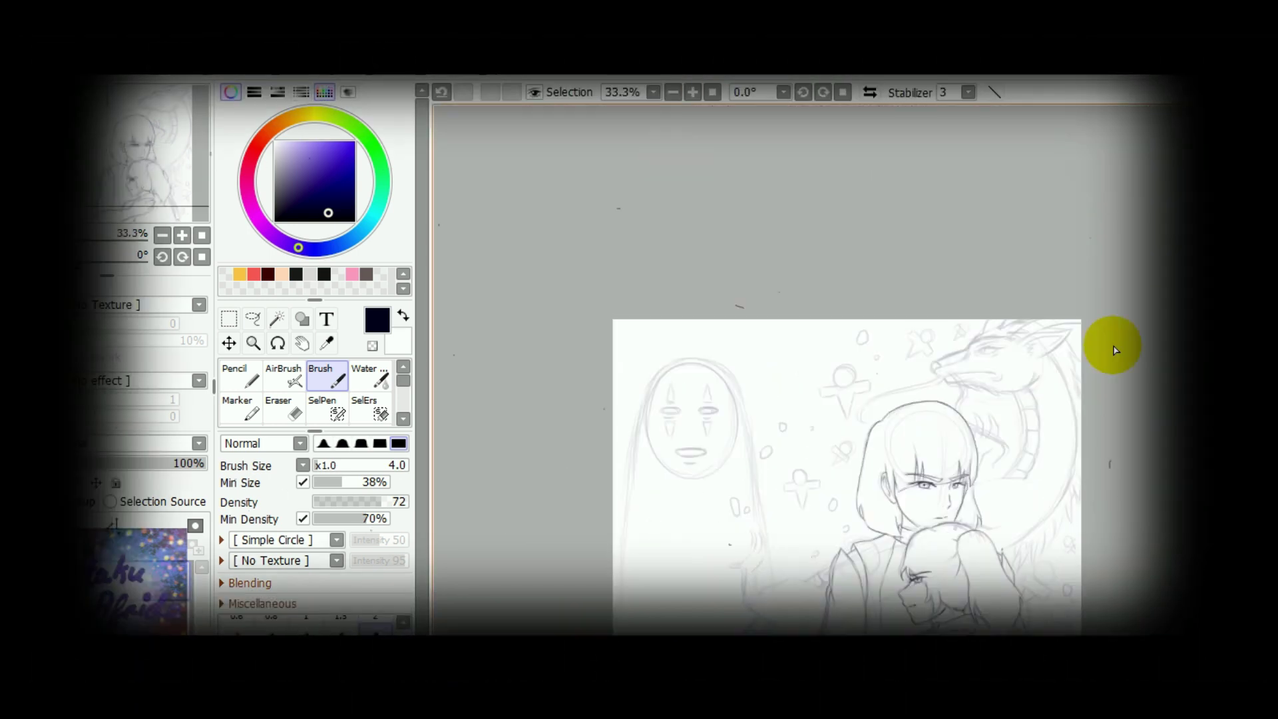
Step: Ink the dragon's snout, eye, mouth, lower jaw and long whiskers
scroll(996, 270, "up", 2)
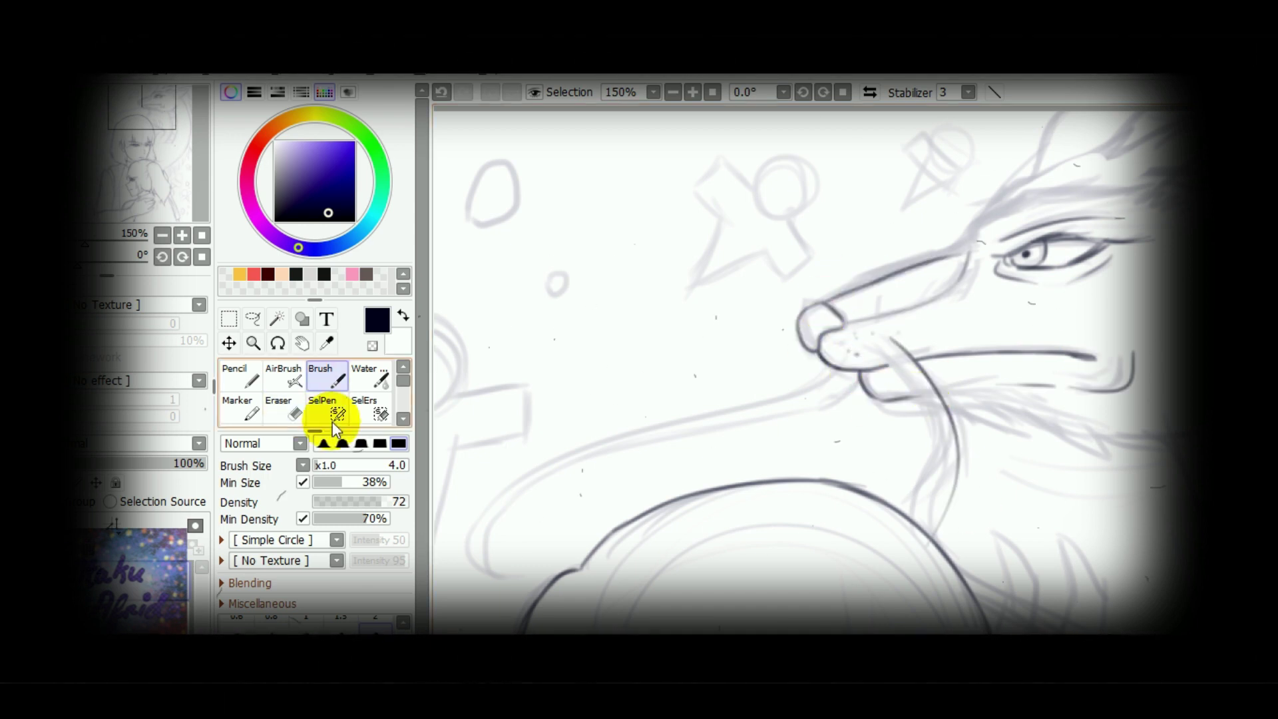
scroll(942, 222, "down", 4)
scroll(958, 280, "down", 2)
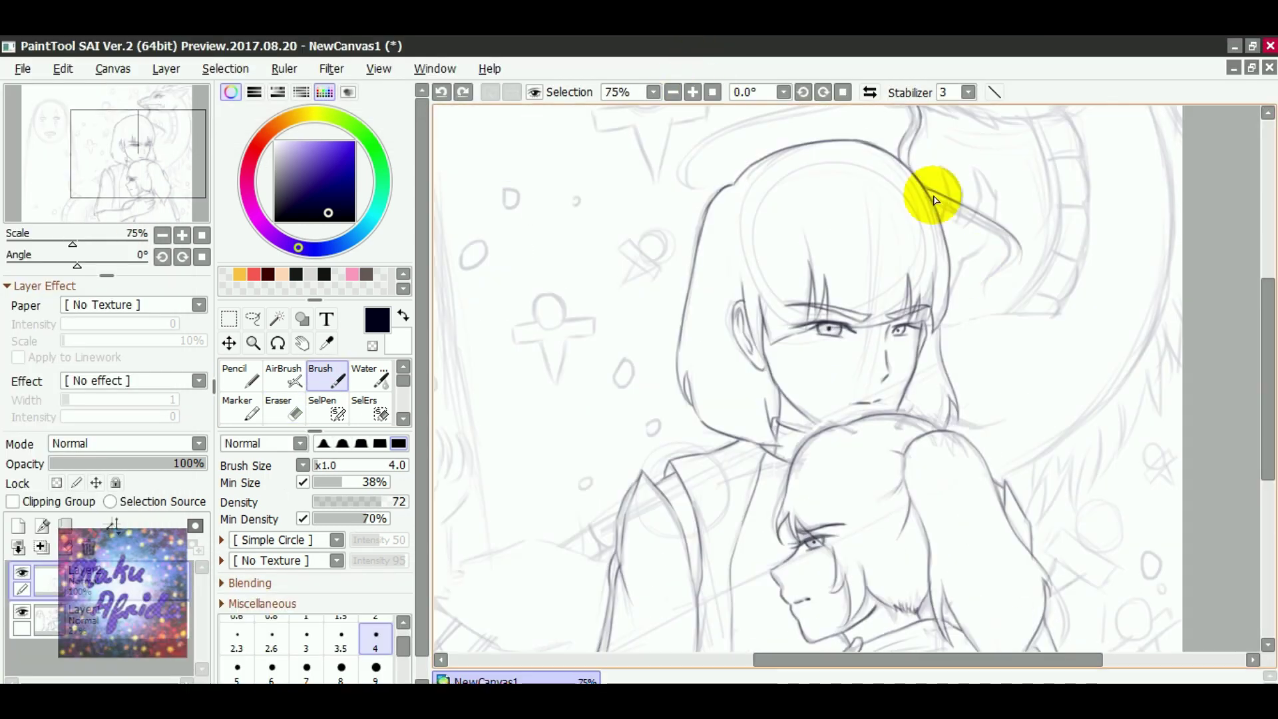
scroll(852, 253, "up", 1)
scroll(970, 308, "up", 2)
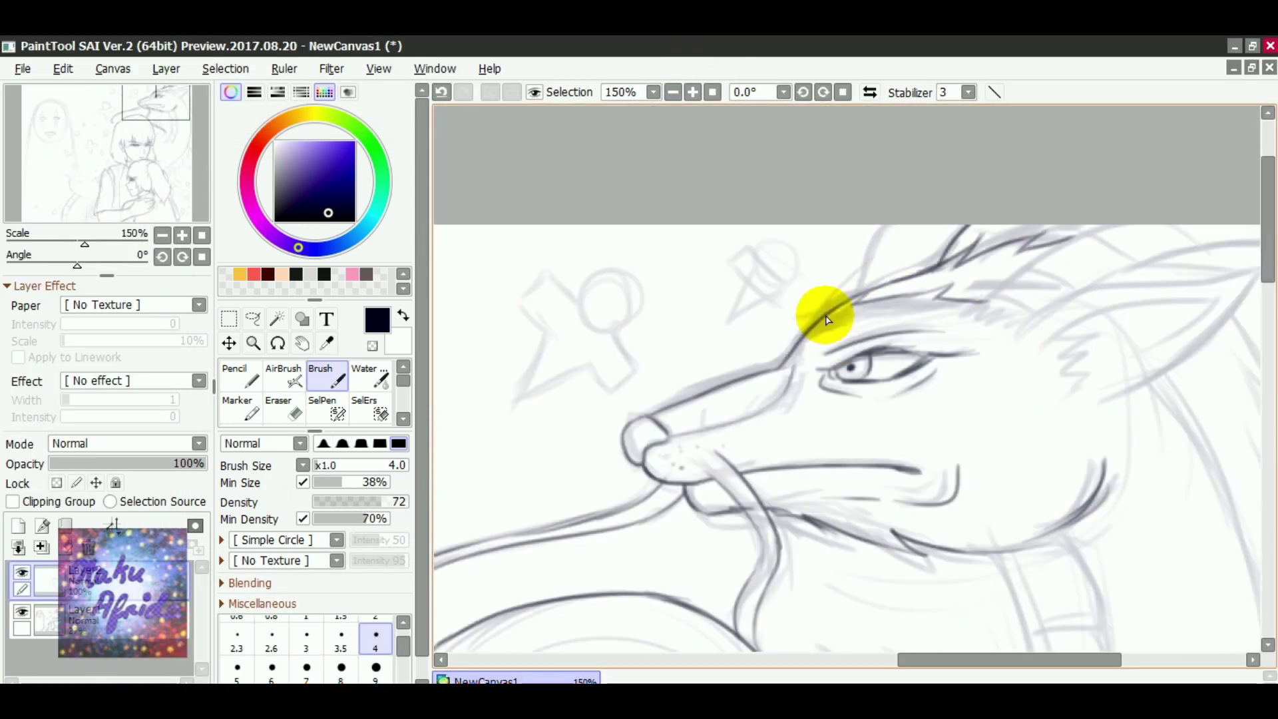
Step: Ink the dragon's forehead, mane tufts and ear
left_click_drag(826, 319, 702, 285)
left_click_drag(818, 373, 1141, 277)
key("Home")
Step: Ink the dragon's curved body and the raised foreleg and claw beside the taller figure's shoulder
scroll(850, 556, "down", 4)
scroll(847, 142, "up", 2)
scroll(931, 314, "up", 2)
scroll(918, 413, "down", 3)
scroll(718, 109, "down", 2)
scroll(594, 468, "up", 2)
left_click_drag(748, 272, 607, 288)
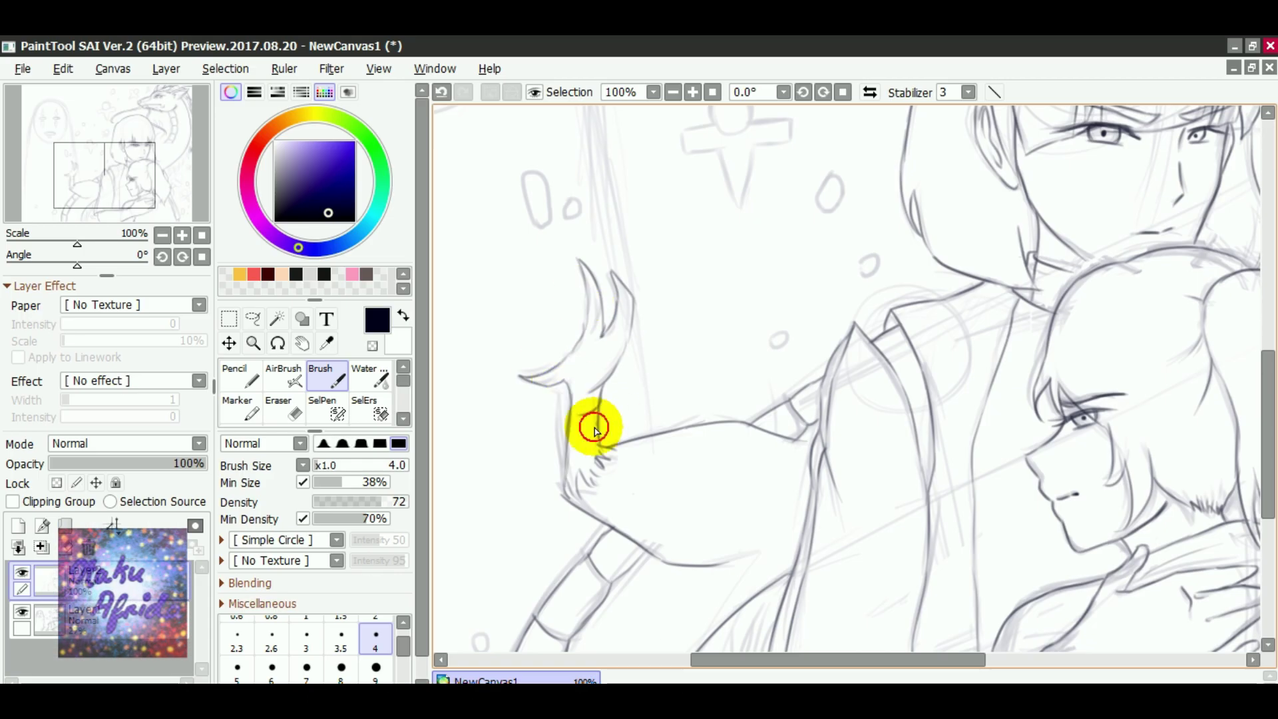
Step: Ink the dragon's claw beside the taller figure's head
left_click_drag(785, 659, 847, 661)
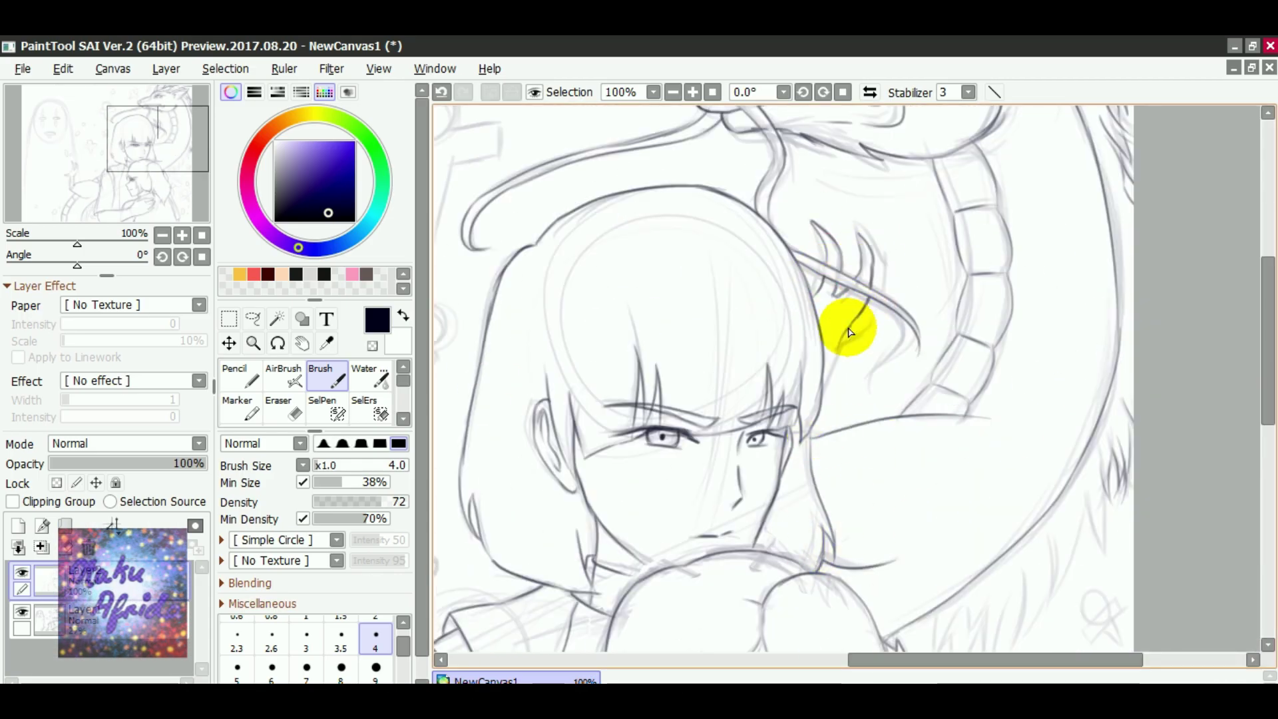
scroll(858, 238, "down", 3)
scroll(1015, 428, "up", 4)
scroll(778, 220, "up", 2)
Step: Ink the small floating pebbles and the paper dolls between No-Face and the taller figure
scroll(570, 248, "down", 3)
scroll(1156, 483, "down", 3)
scroll(676, 232, "up", 2)
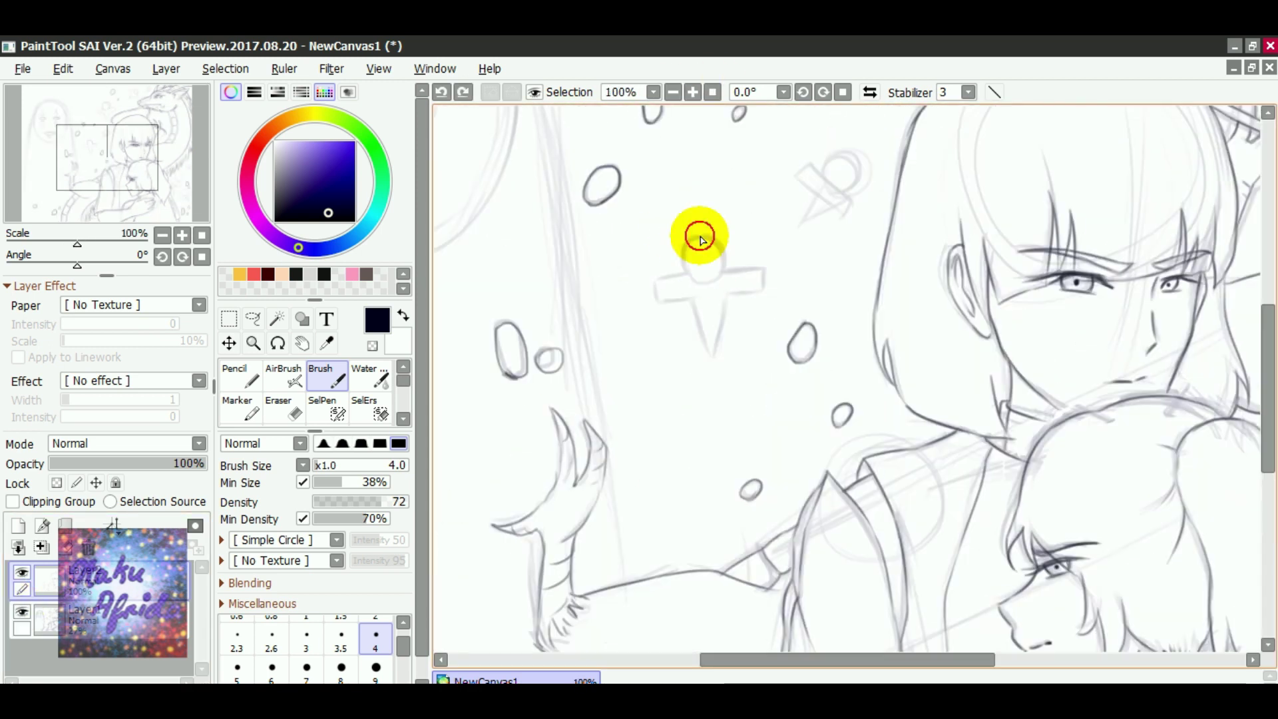
scroll(1064, 208, "up", 5)
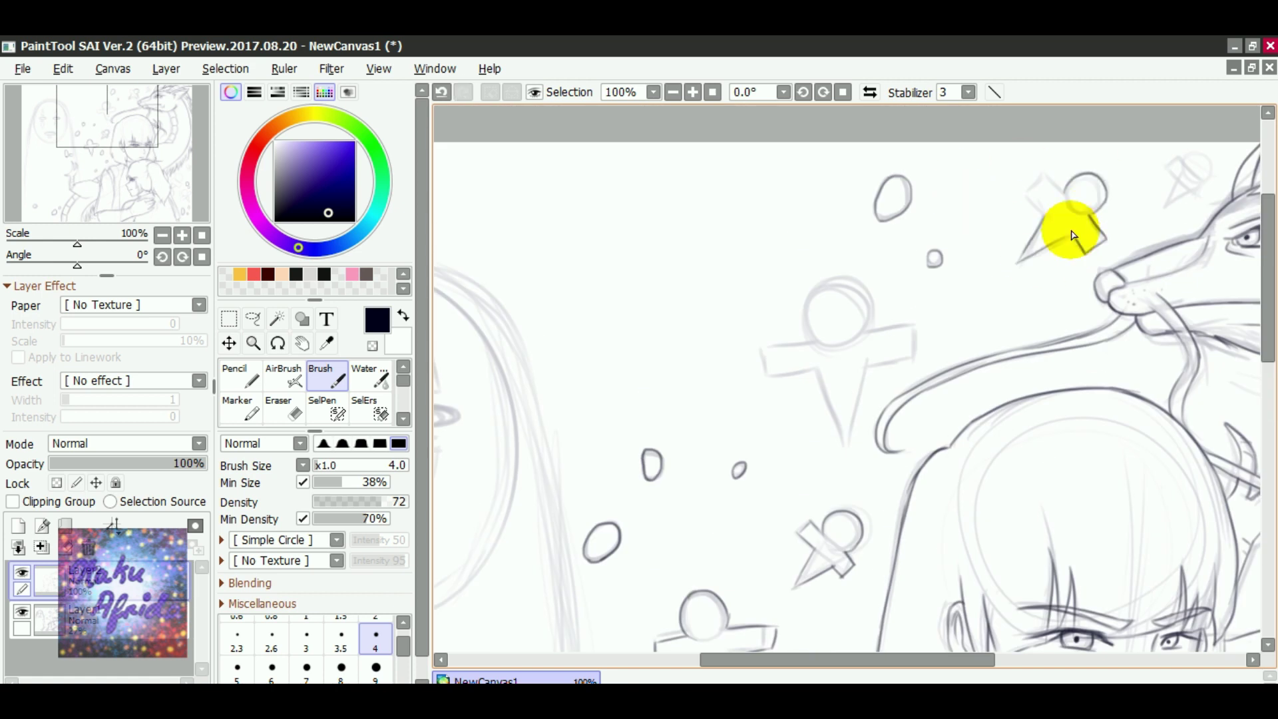
scroll(1201, 192, "down", 3)
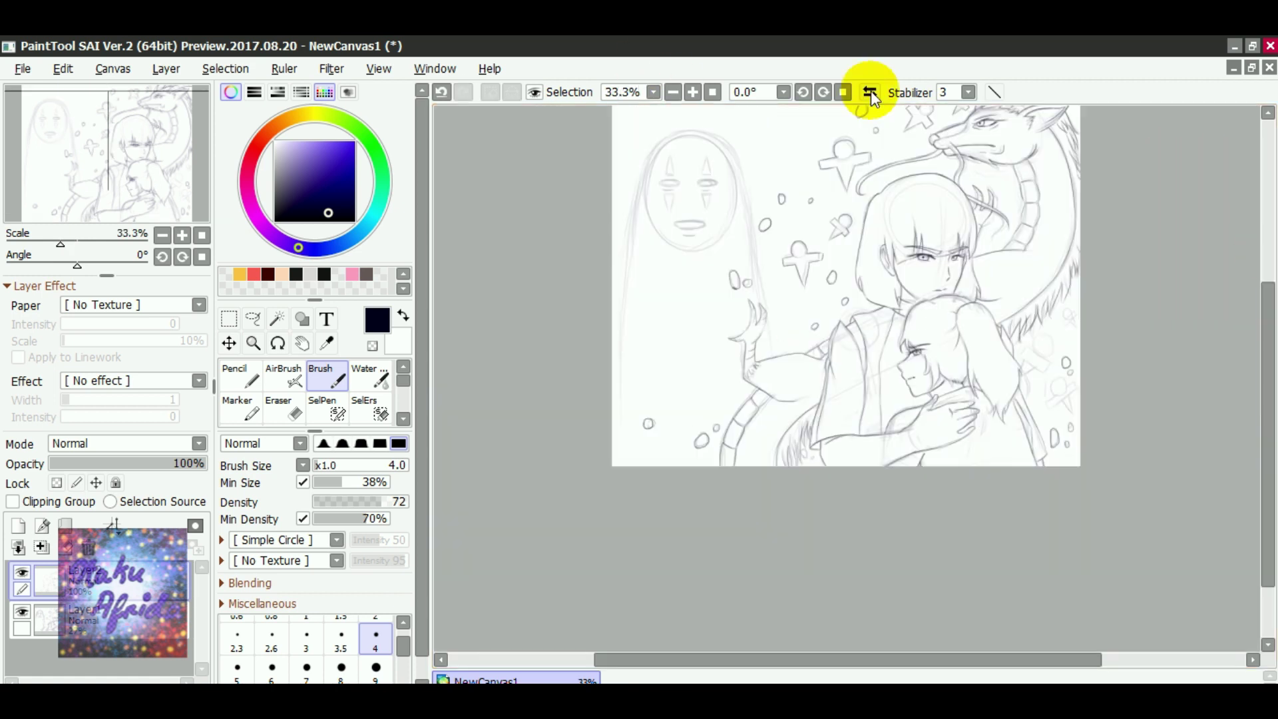
Step: Ink the paper dolls below the dragon's fur fringe, beside the smaller figure
scroll(888, 219, "up", 4)
scroll(994, 420, "down", 5)
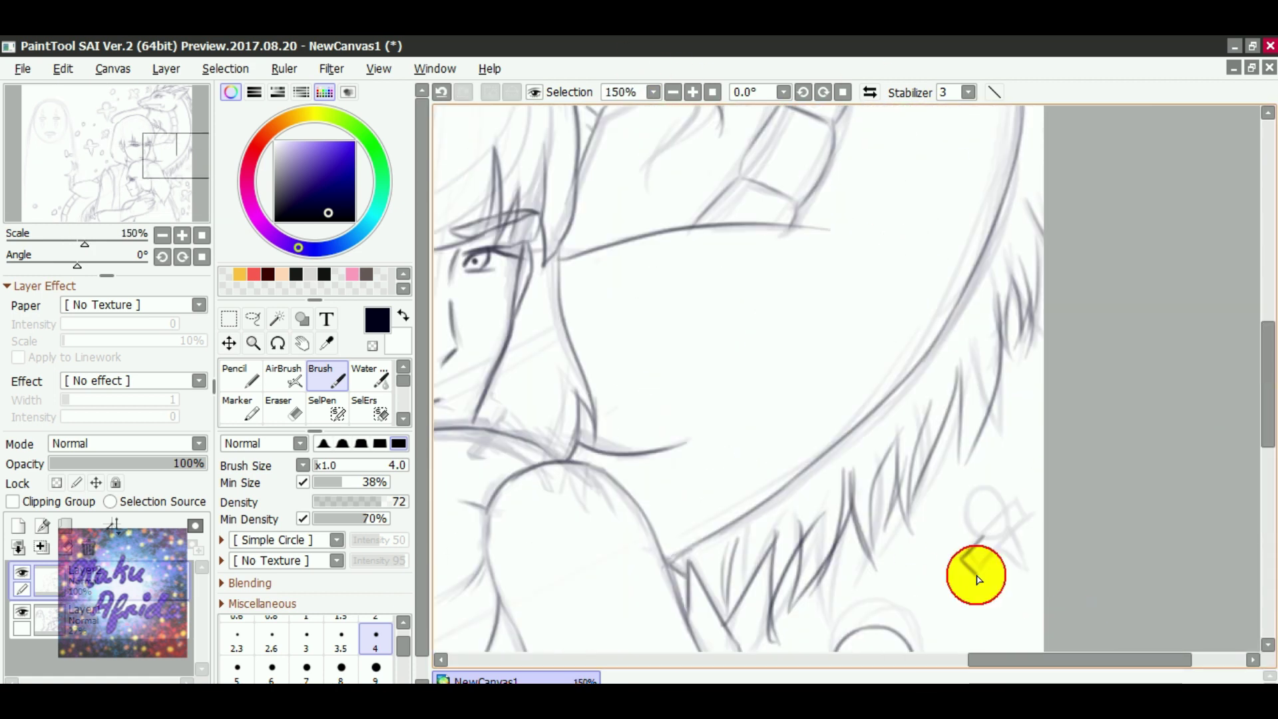
scroll(978, 570, "down", 4)
scroll(1084, 342, "up", 2)
Step: Ink the oval outline of No-Face's mask together with its eyes and mouth
left_click_drag(782, 223, 1138, 422)
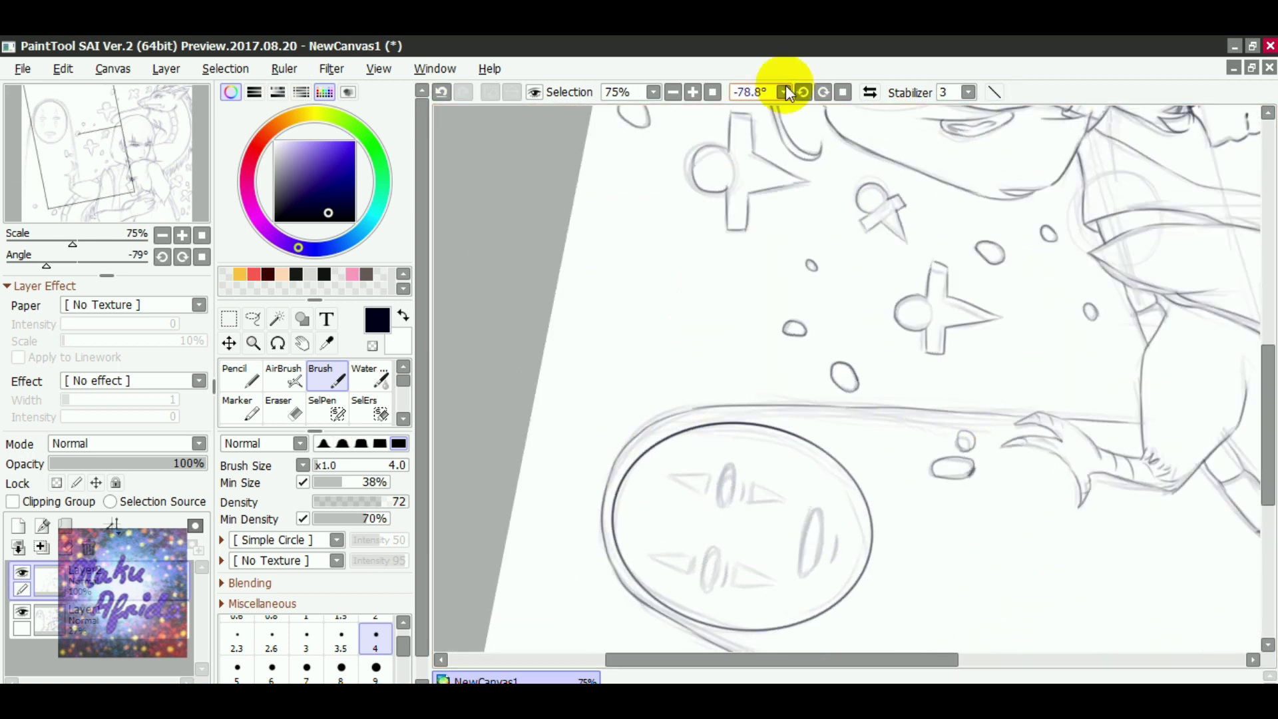
key("Home")
scroll(656, 365, "down", 3)
scroll(746, 301, "up", 3)
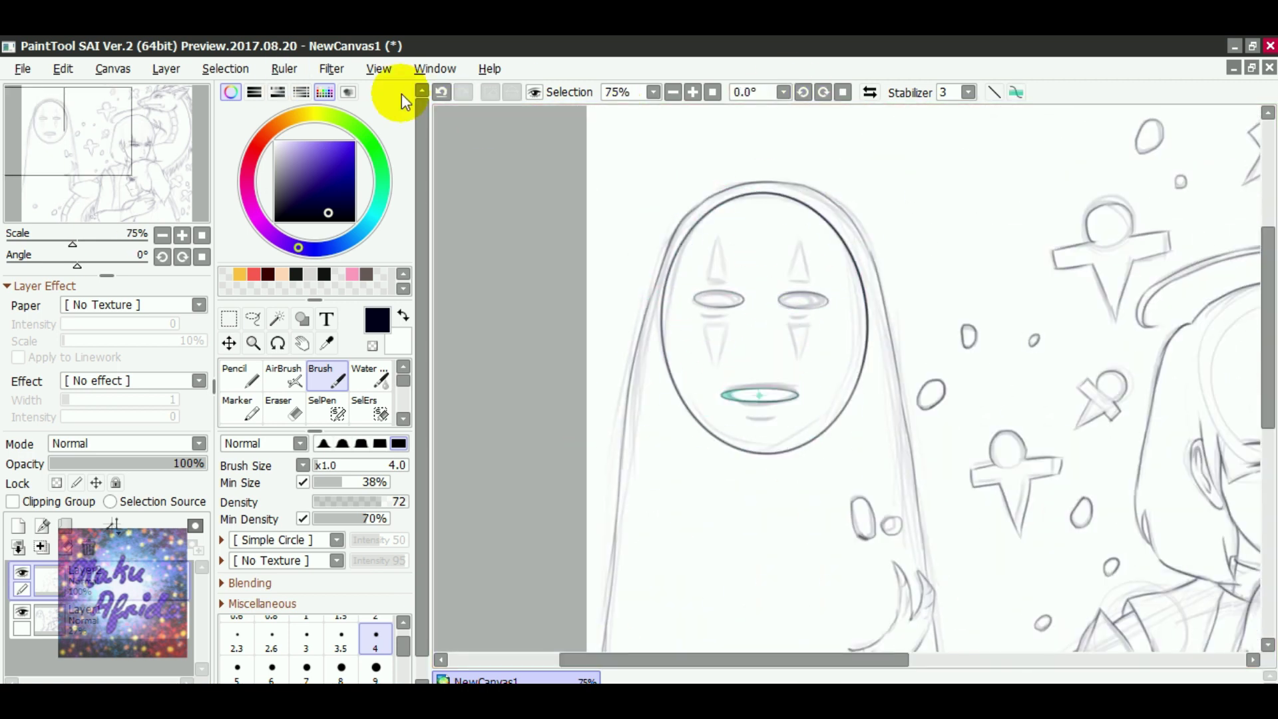
Step: Ink the triangular markings above and below No-Face's eyes with straight lines
left_click(776, 299, "alt")
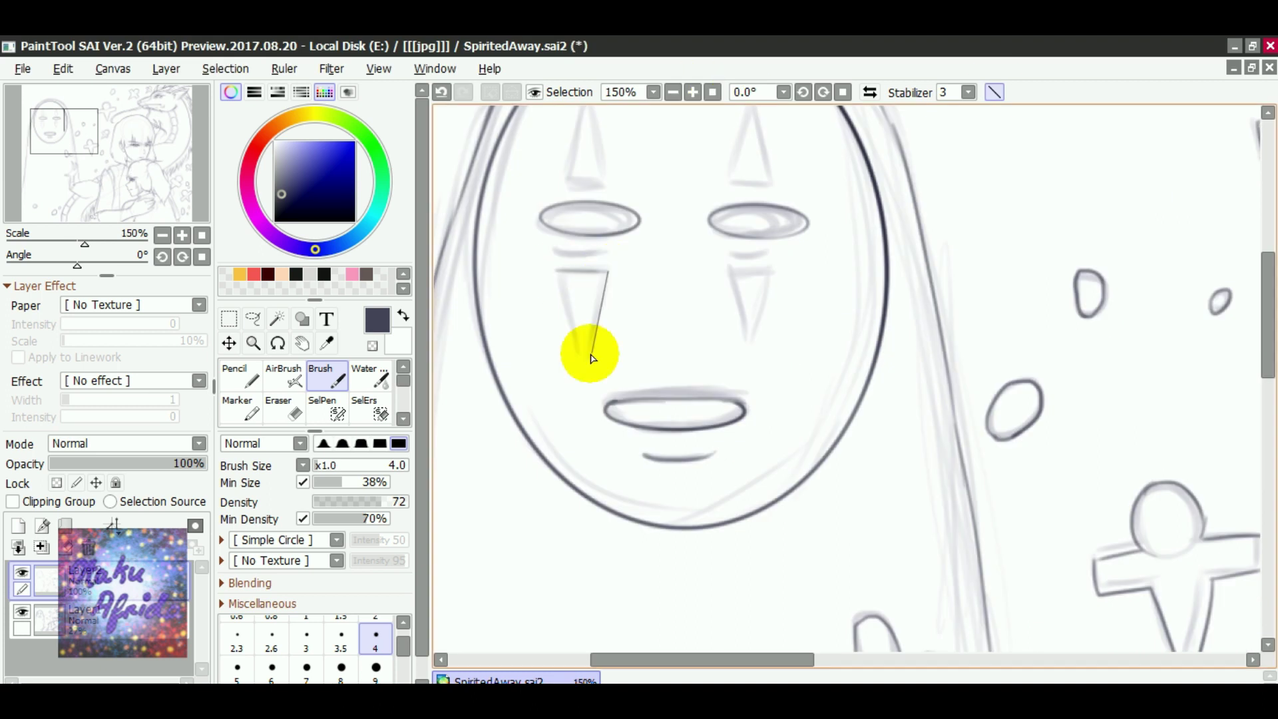
scroll(604, 193, "up", 3)
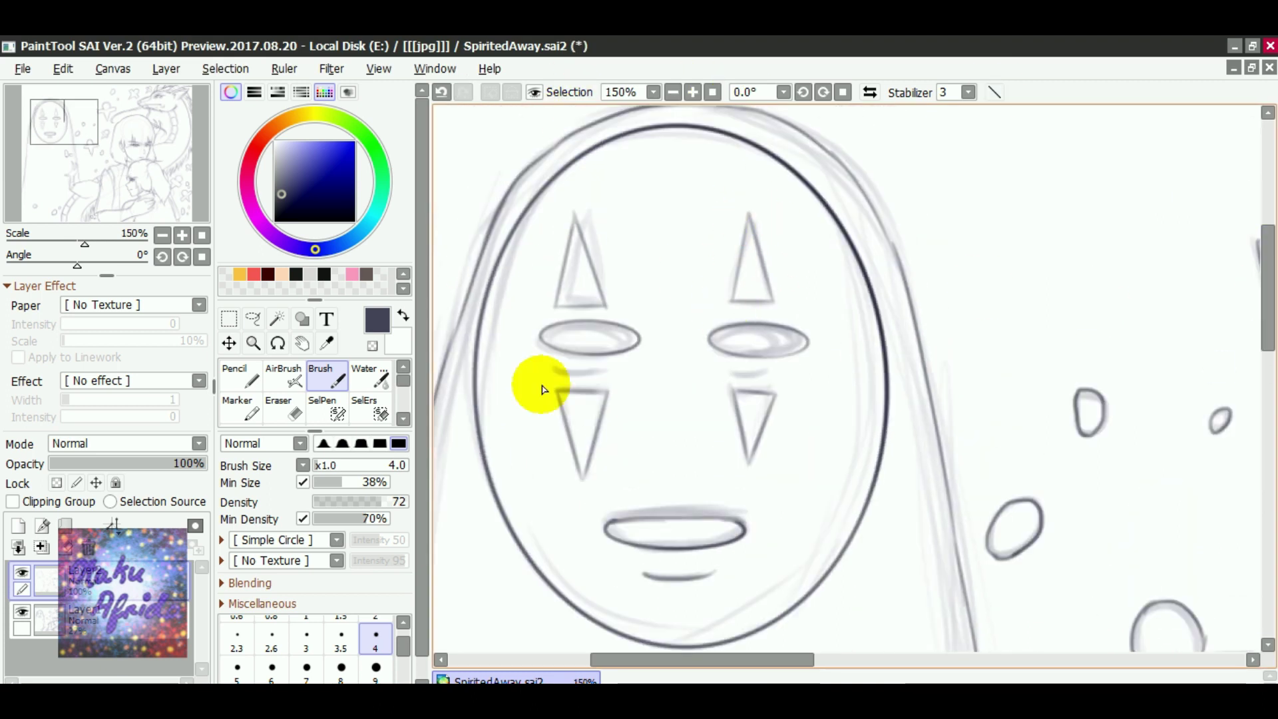
scroll(726, 378, "down", 5)
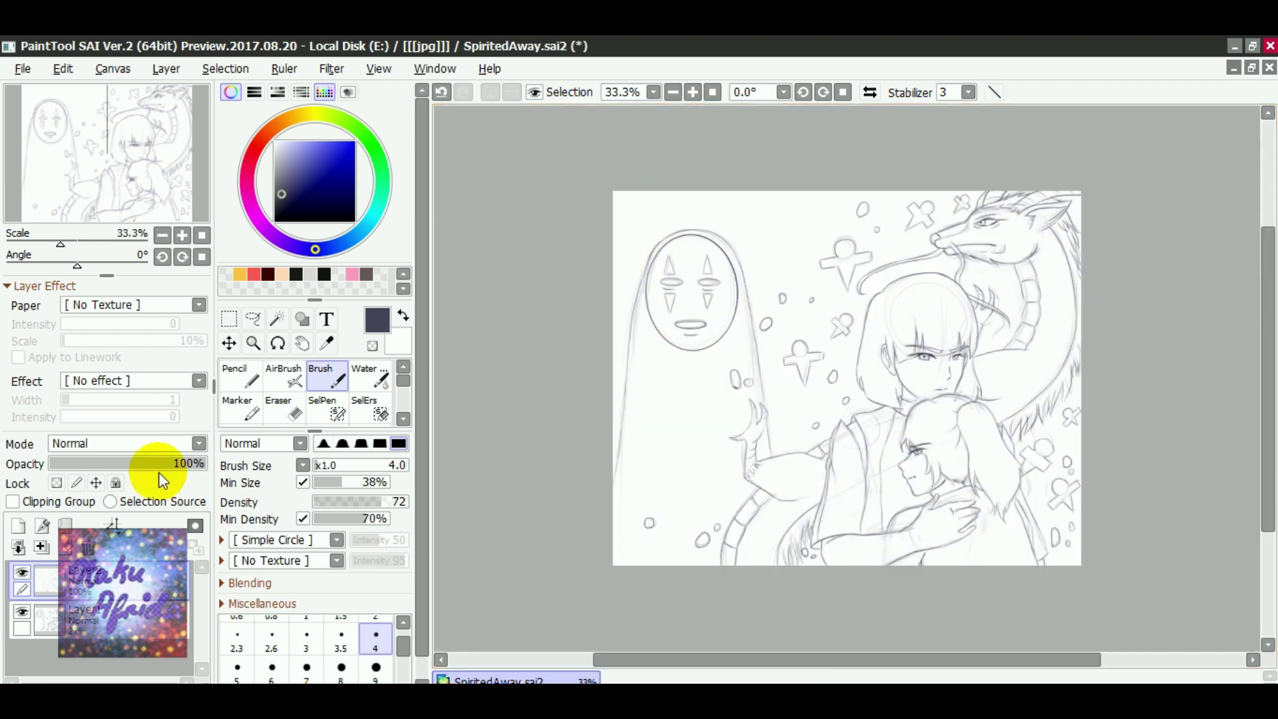
Step: Hide the rough sketch layer and select the taller figure's hair with the Magic Wand and Selection Pen
left_click(22, 610)
key("w")
scroll(730, 448, "up", 3)
left_click(1098, 299)
left_click(332, 398)
scroll(1043, 322, "up", 2)
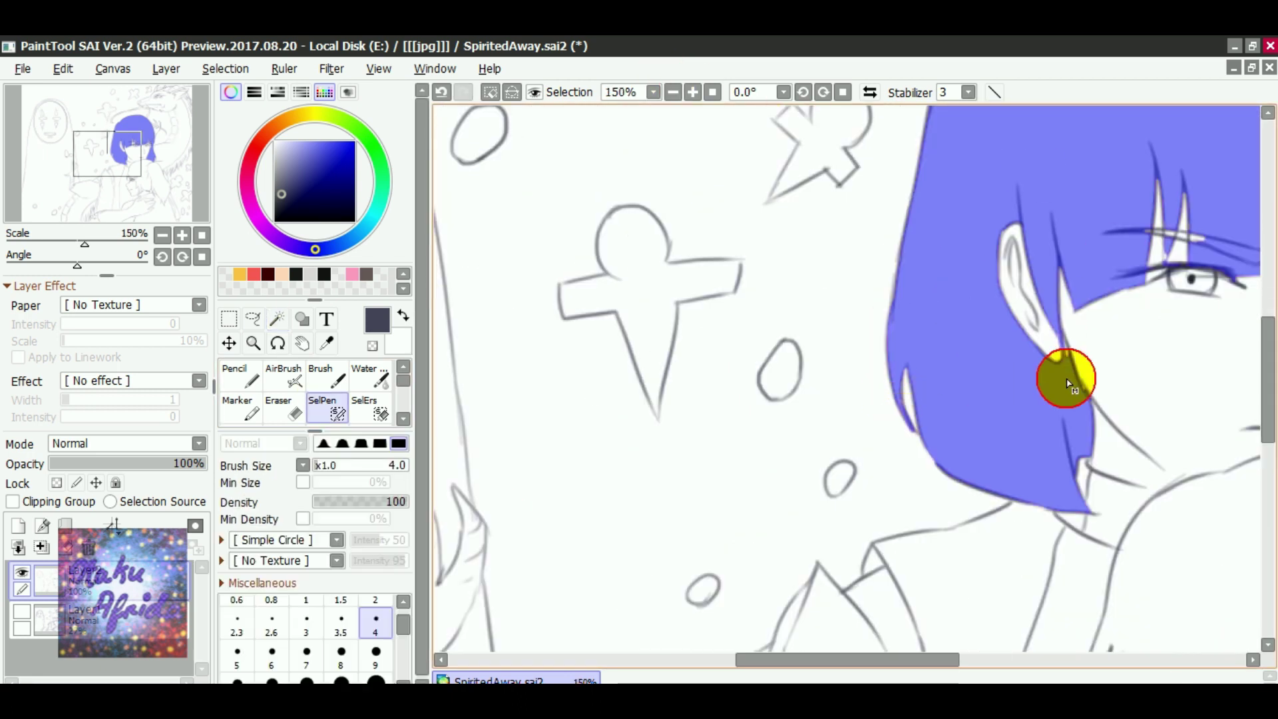
scroll(1025, 379, "right", 5)
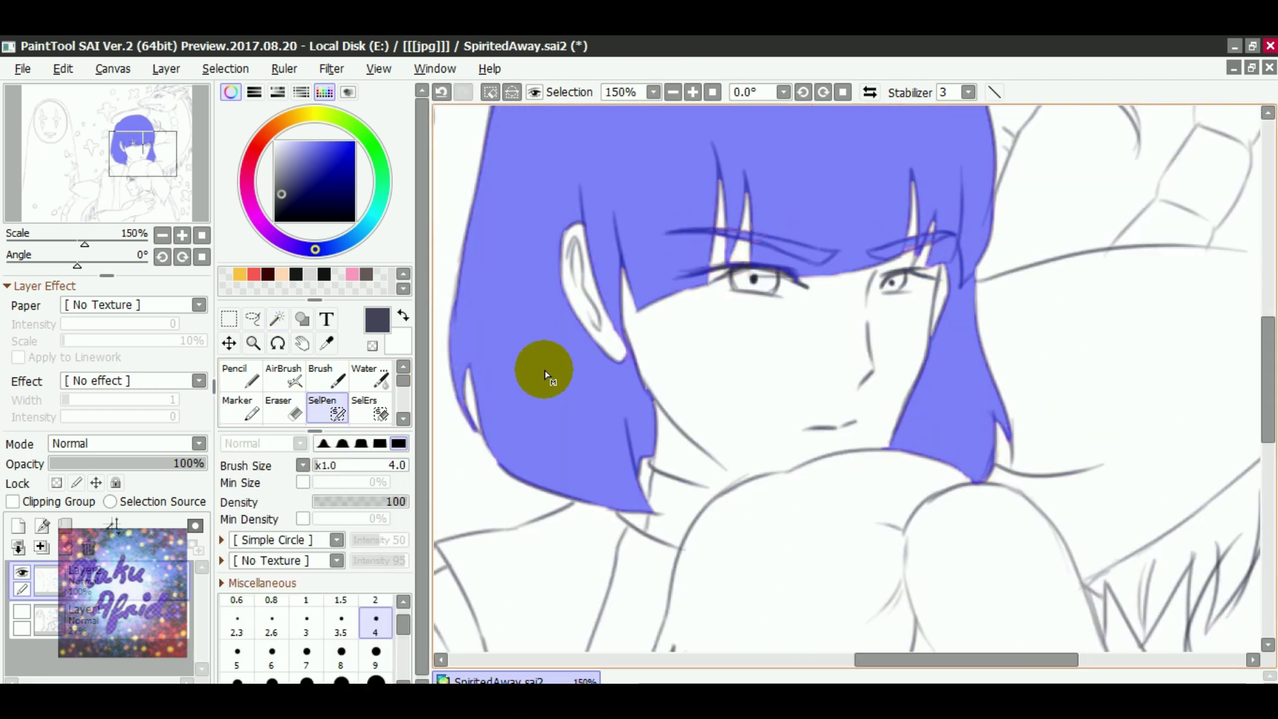
Step: Fill the taller figure's hair with dark green on a new layer and blend in lighter green highlights at brush size 50
scroll(629, 376, "down", 5)
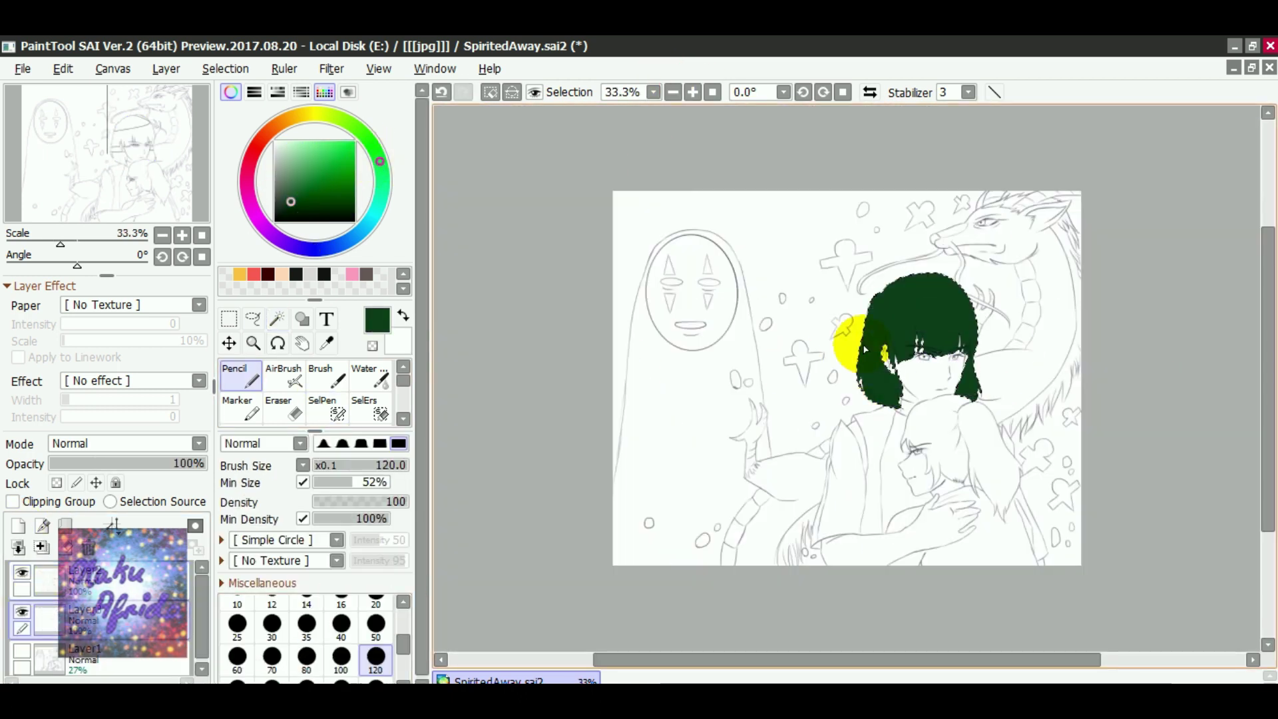
scroll(891, 243, "up", 3)
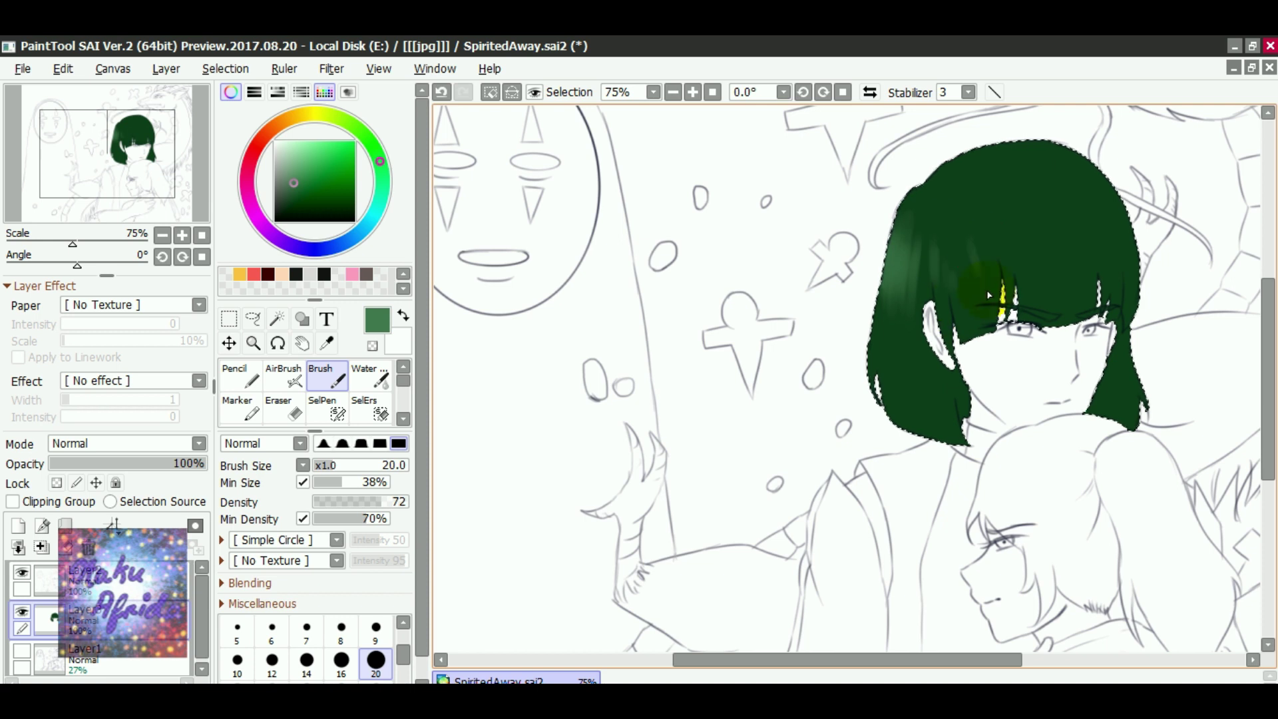
key("bracketright")
key("bracketright")
key("bracketright")
key("bracketright")
key("bracketright")
left_click_drag(955, 376, 971, 388)
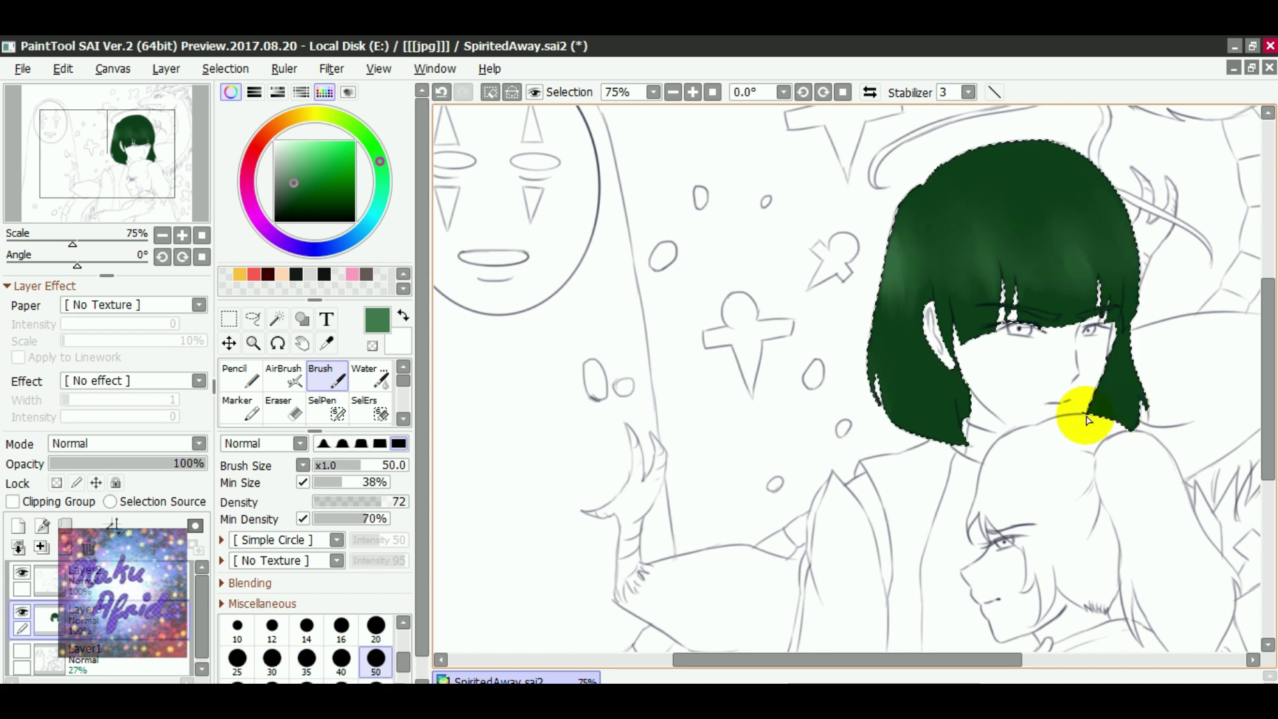
Step: Shade the strands and ends of the taller figure's hair with a darker green at brush sizes 10 and 20
left_click(1142, 412, "alt")
key("bracketleft")
key("bracketleft")
key("bracketleft")
key("bracketleft")
key("bracketleft")
key("bracketleft")
key("bracketleft")
key("bracketleft")
key("bracketleft")
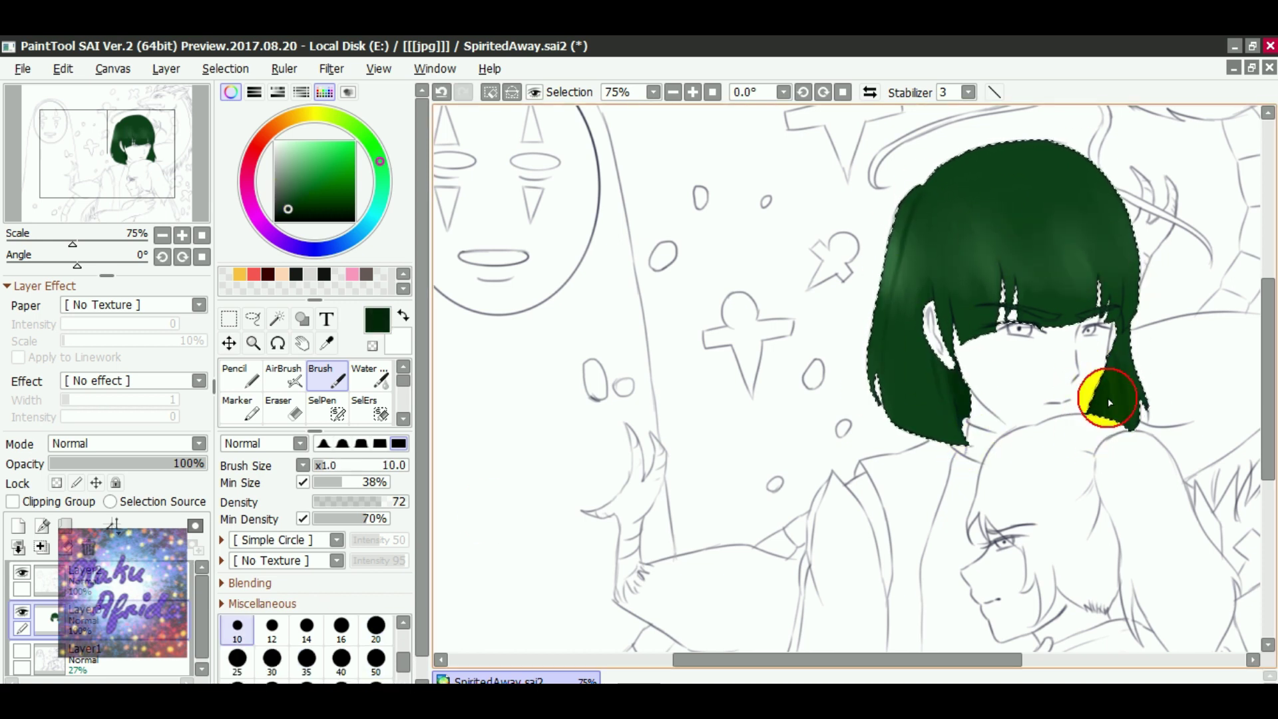
key("bracketright")
key("bracketright")
key("bracketright")
key("bracketright")
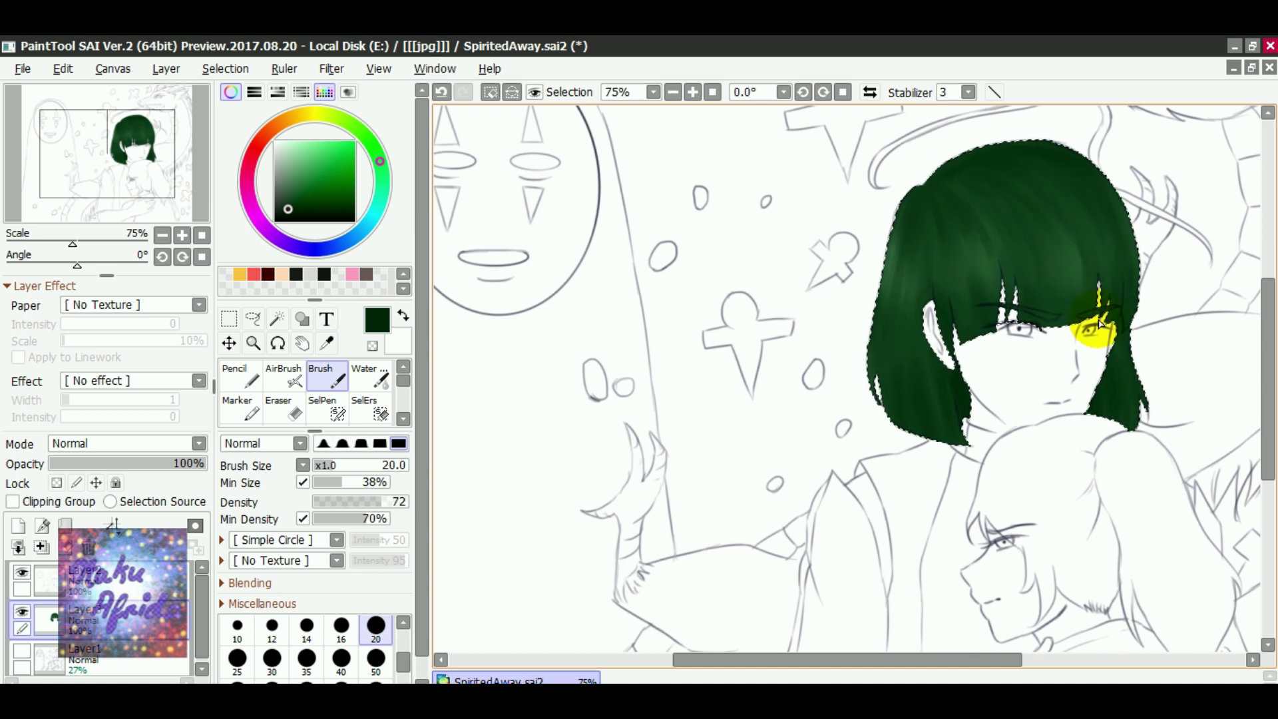
Step: Deselect the hair and touch up its edges with dark green at brush size 4
key("ctrl+d")
left_click(22, 611)
left_click(47, 579)
left_click(324, 274)
scroll(397, 642, "up", 3)
left_click(376, 642)
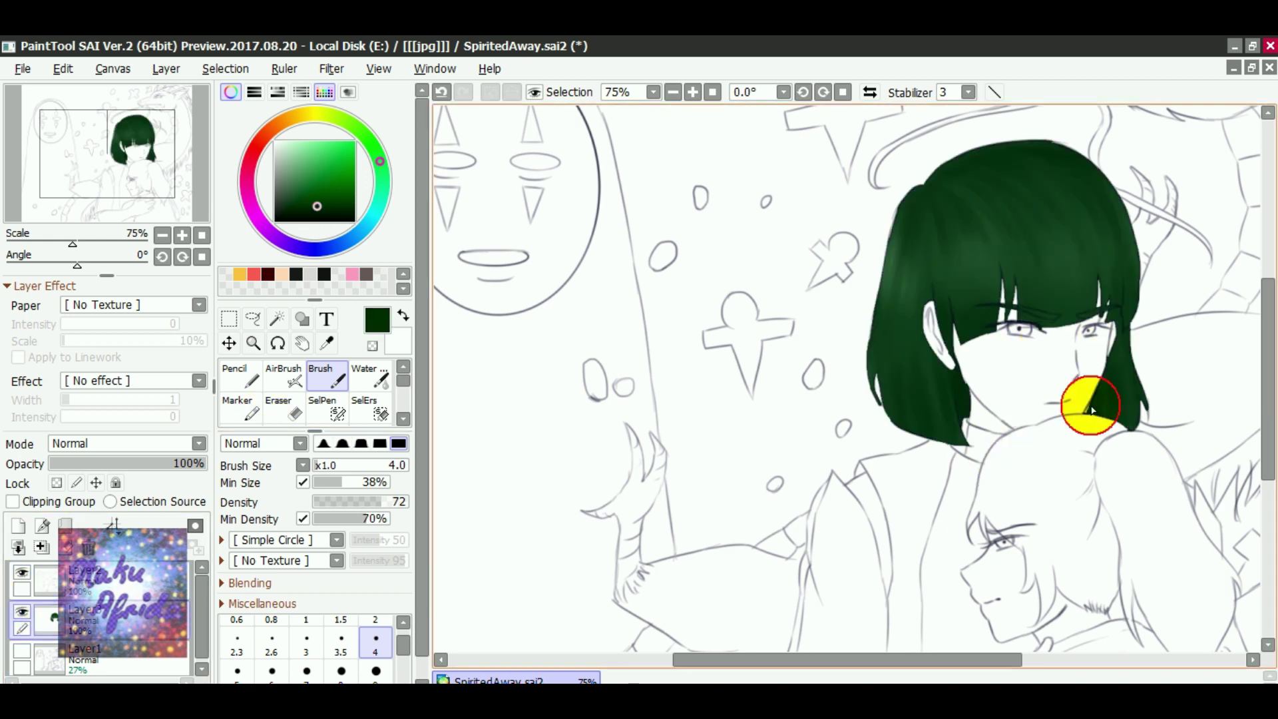
Step: Select the taller figure's tunic, fill it with light grey and brush in soft folds at sizes 20 and 50
scroll(570, 208, "down", 3)
left_click(863, 396, "ctrl")
key("w")
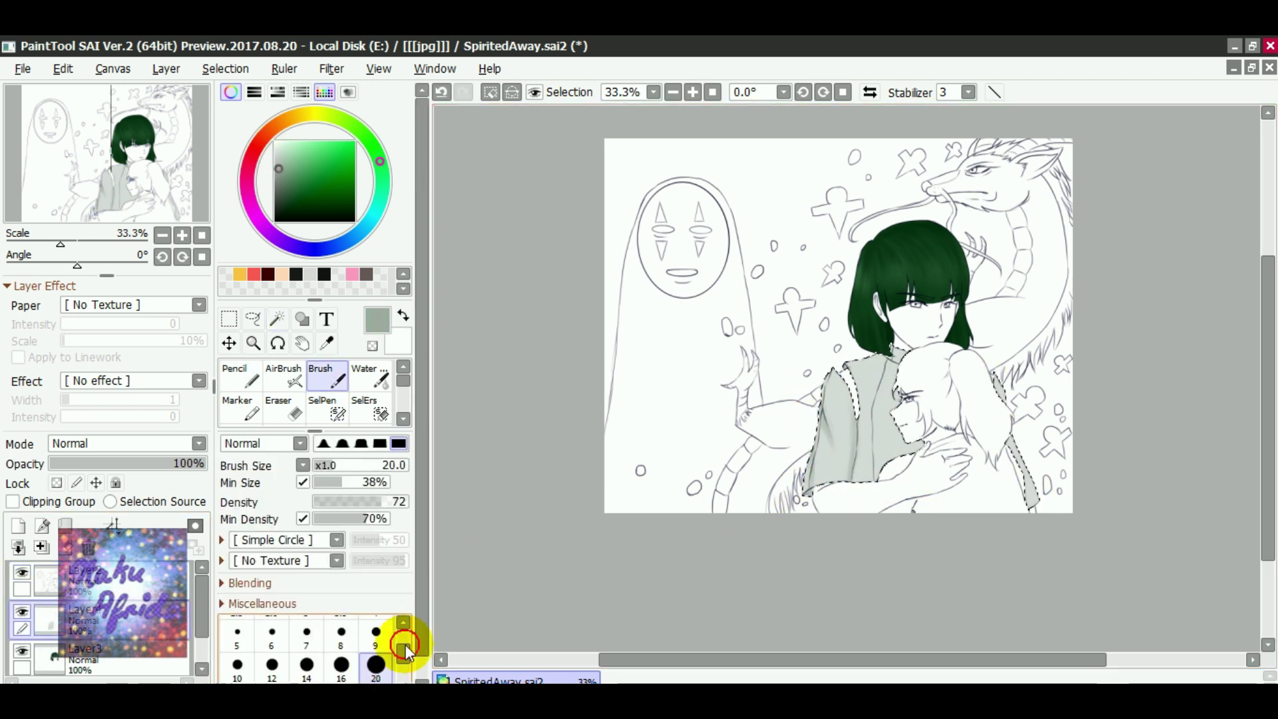
left_click(404, 648)
left_click(376, 659)
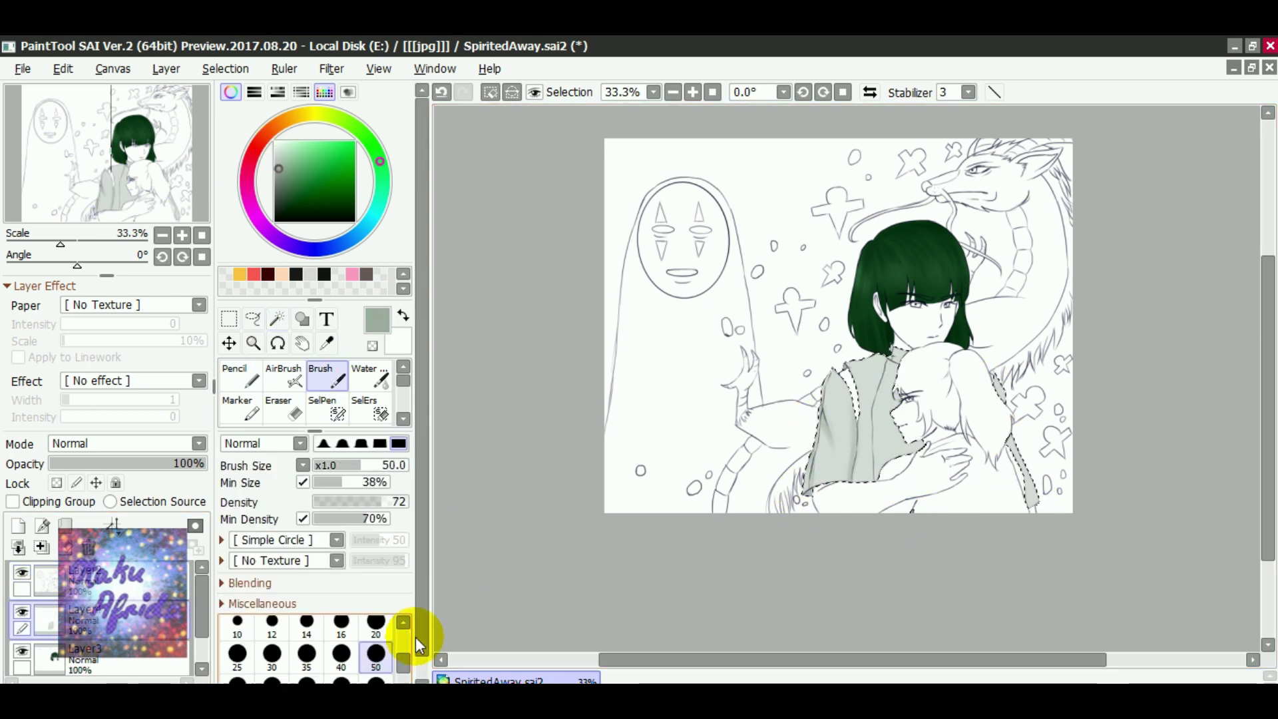
right_click(817, 447)
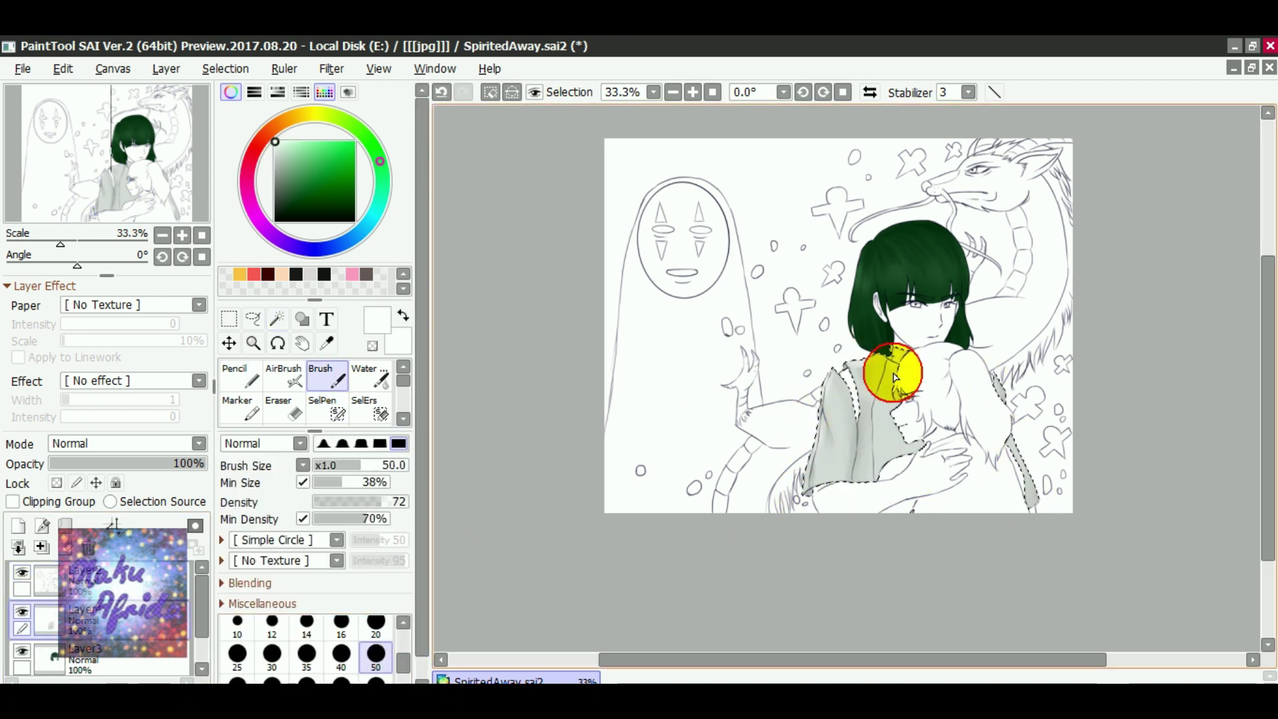
left_click(381, 410)
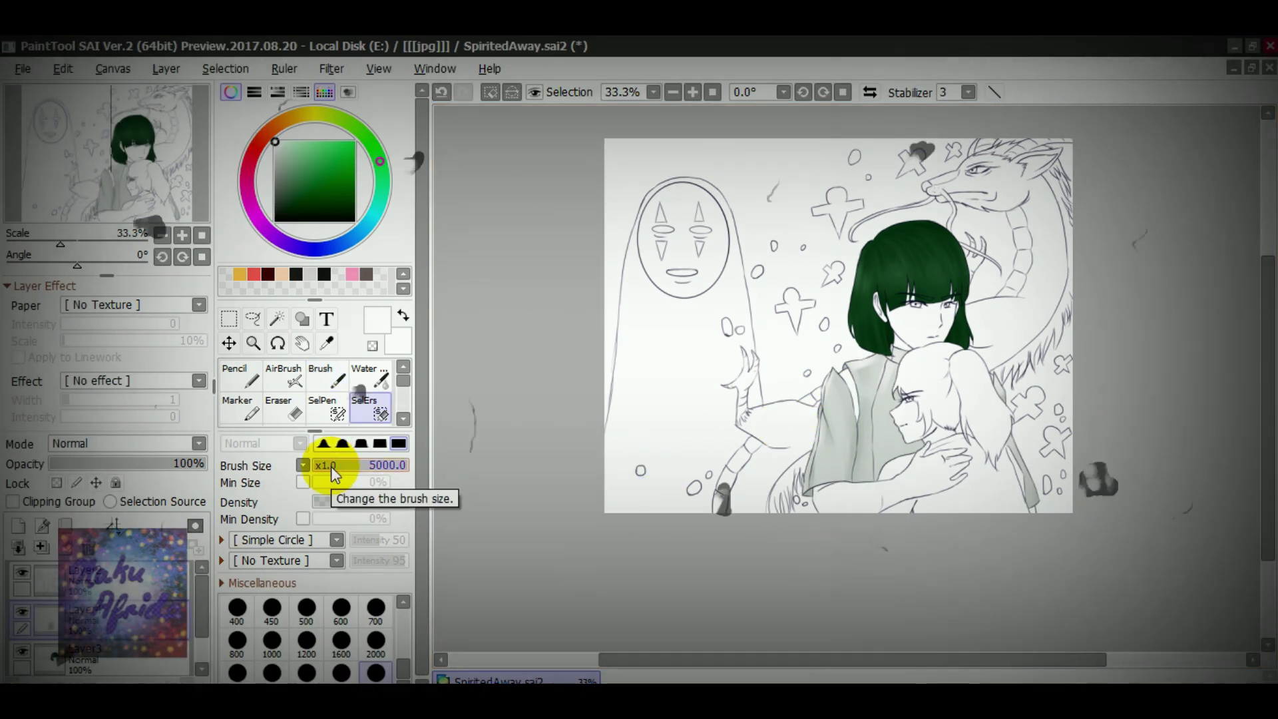
Step: Select the slit at the tunic's shoulder and paint it blue with soft shading
key("w")
left_click(846, 378)
key("n")
key("b")
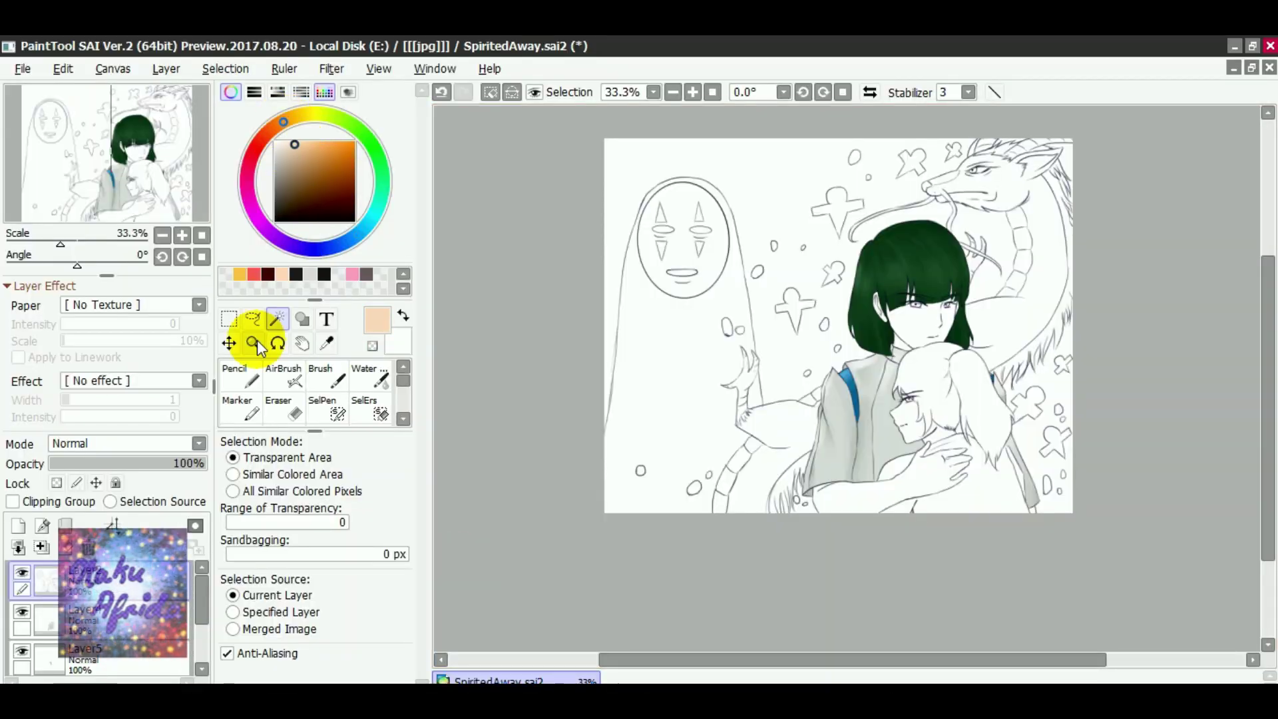
Step: Select the taller figure's face and arm and fill them with a light skin tone
left_click(929, 323)
left_click(931, 466)
key("c")
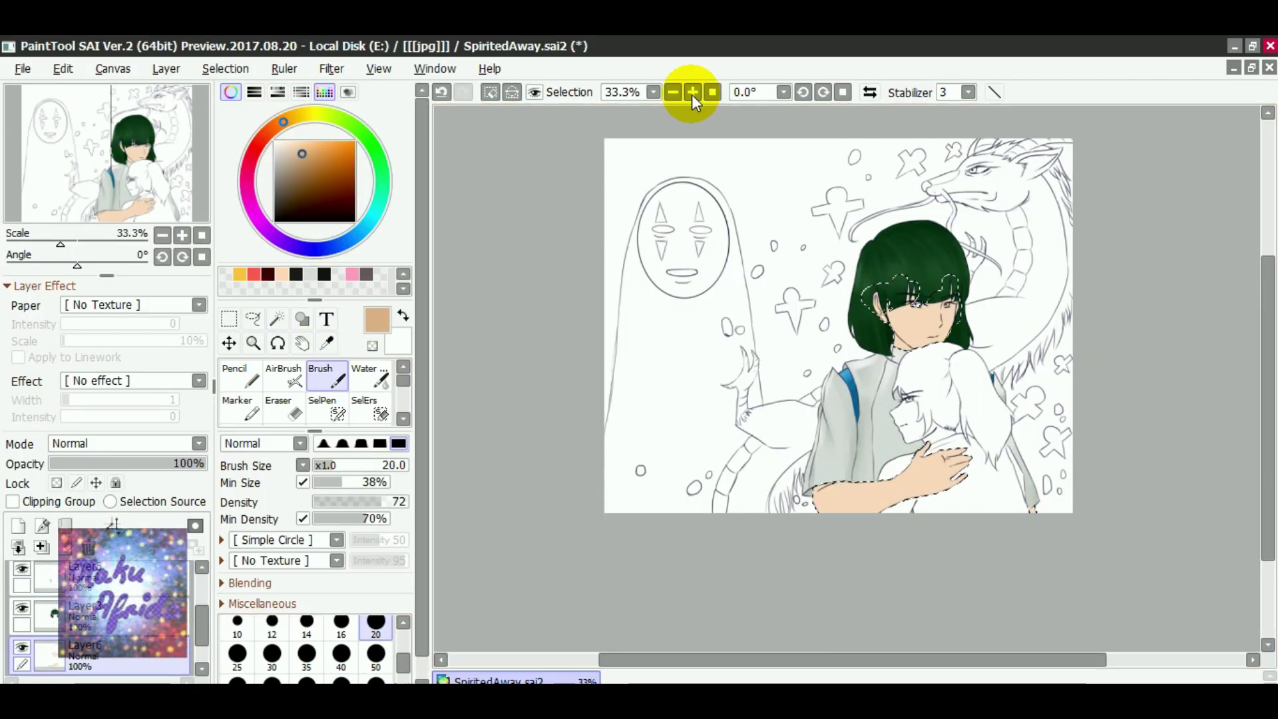
Step: Shade the taller figure's face, neck and arm with a darker tan, starting at brush size 20
left_click(692, 92)
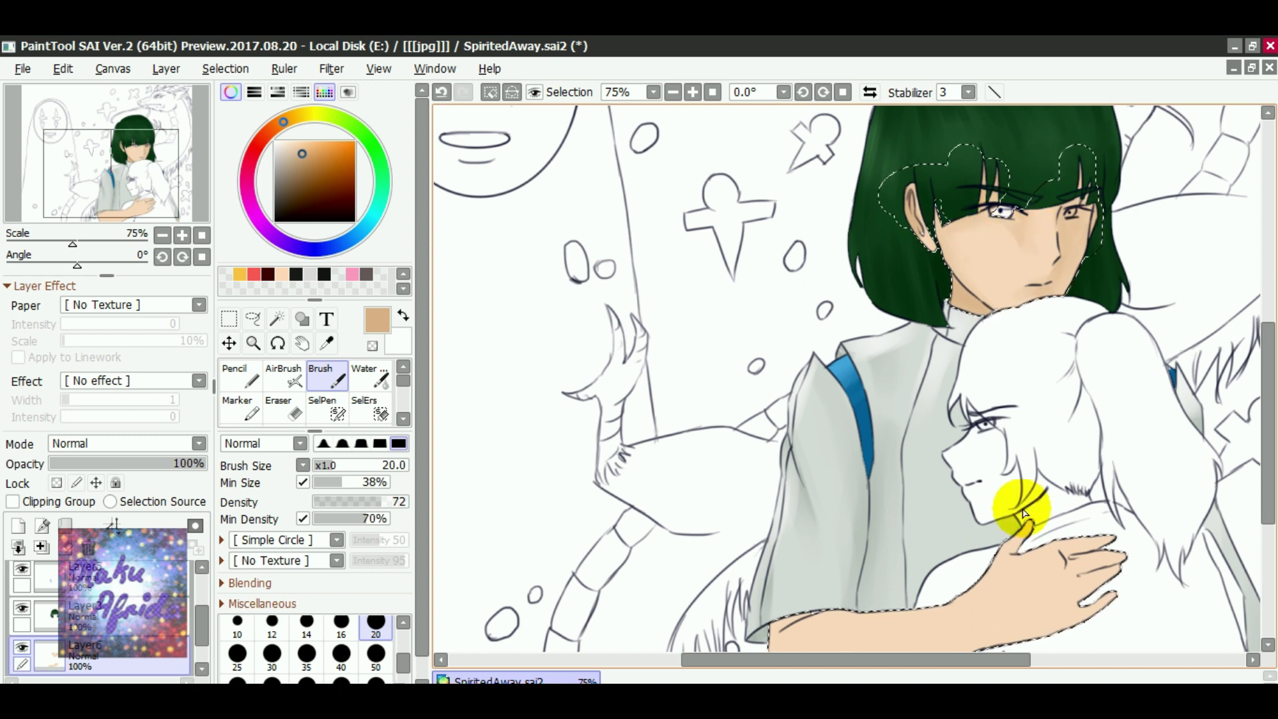
scroll(1255, 507, "down", 3)
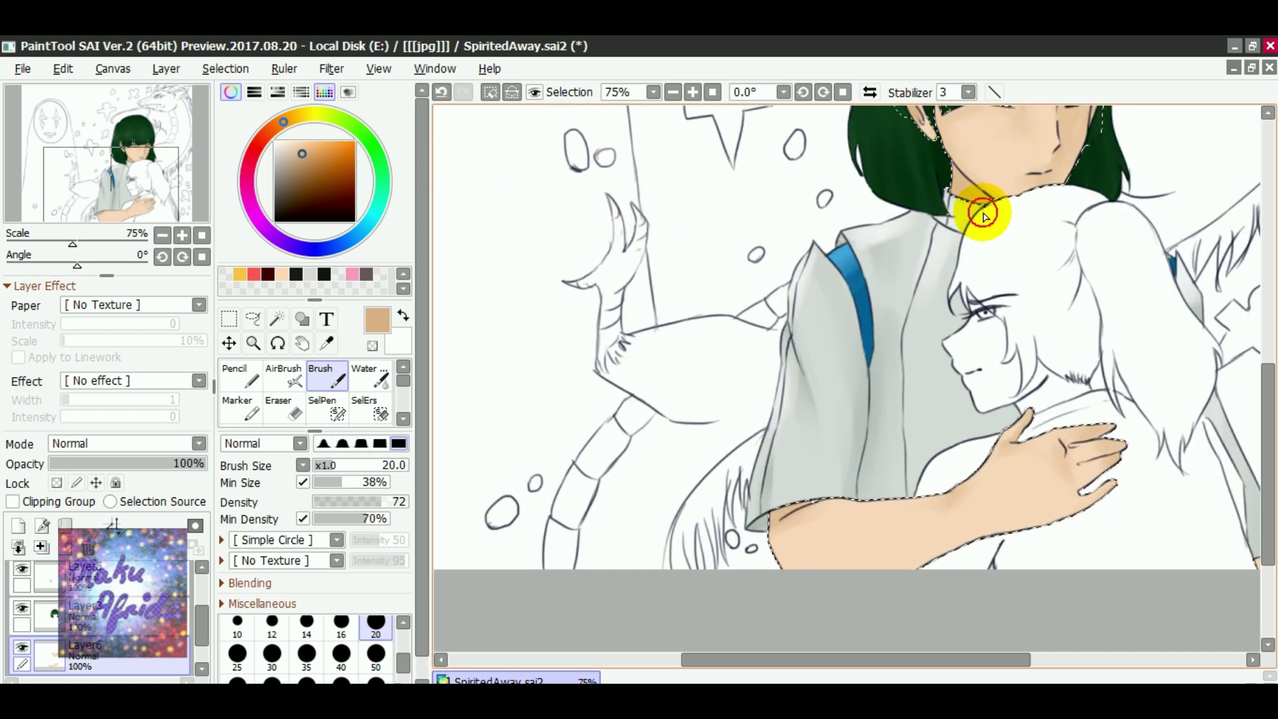
key("bracketright")
key("bracketright")
key("bracketright")
key("bracketright")
key("bracketright")
Step: Select the smaller figure's hair on the line art layer and fill it with brown on a separate layer
scroll(896, 461, "down", 3)
left_click(206, 621)
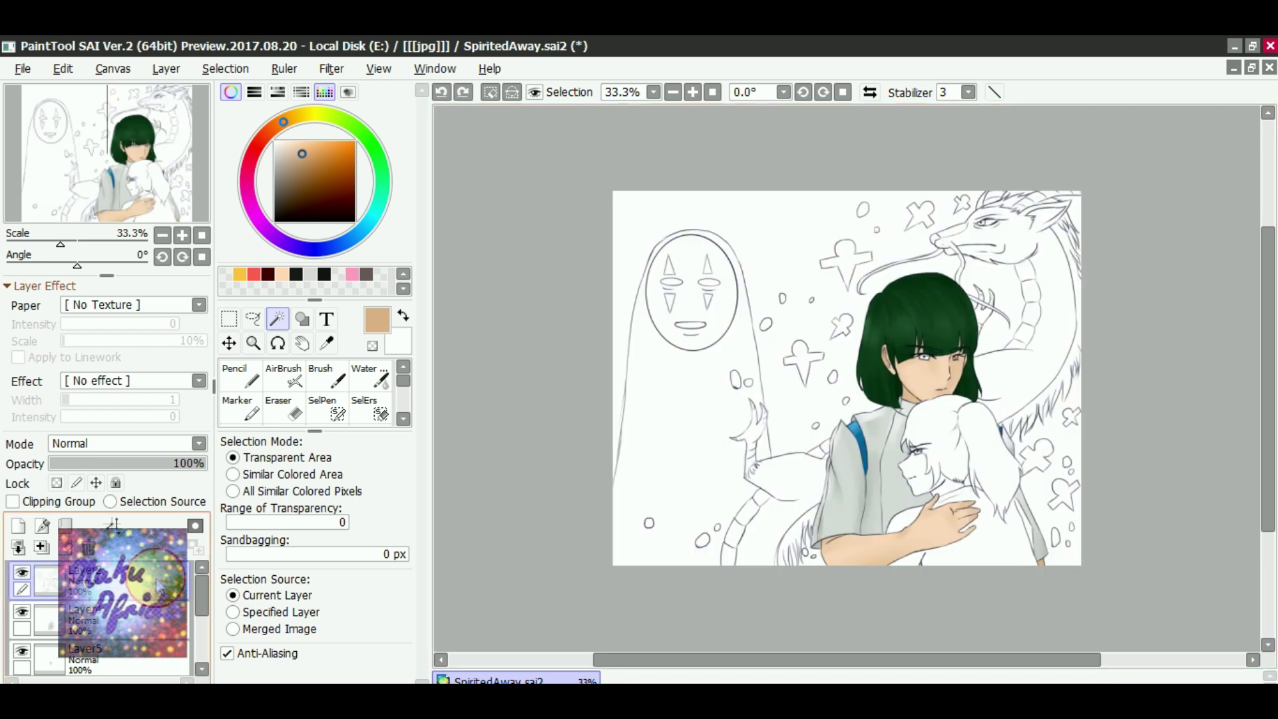
left_click(341, 421)
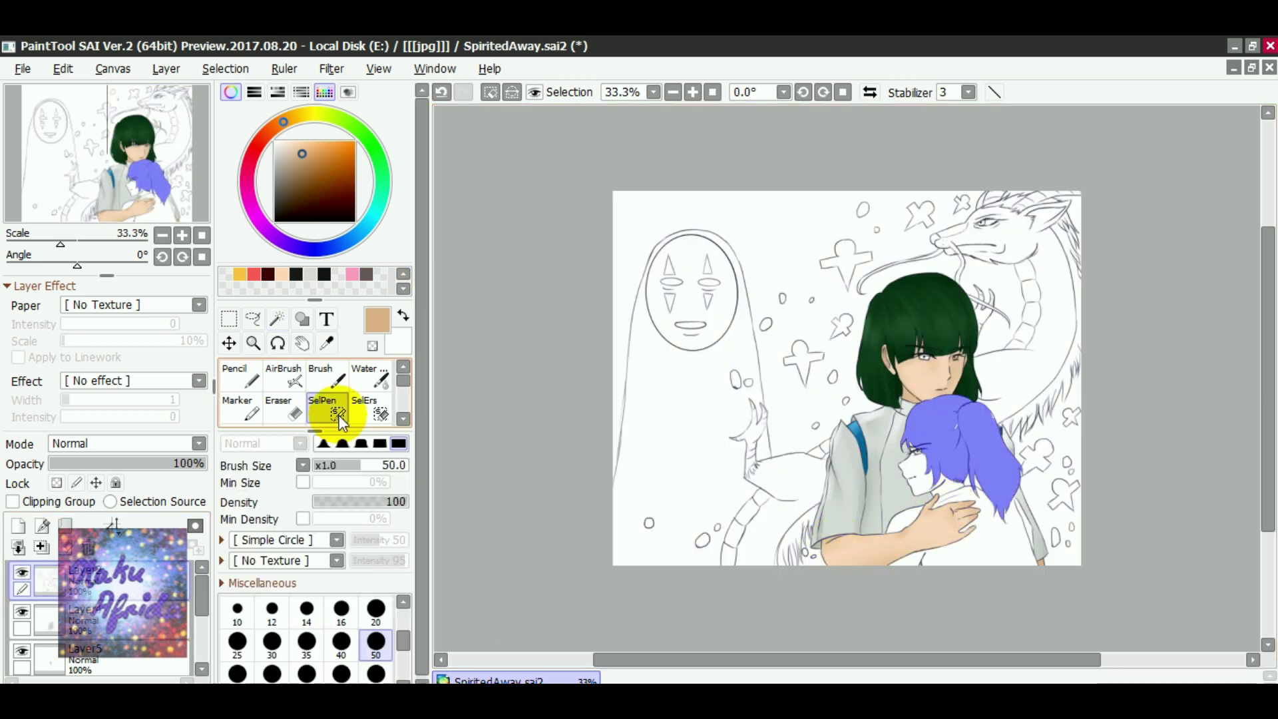
left_click(121, 661)
left_click(301, 196)
key("n")
left_click(293, 206)
Step: Shade the smaller figure's hair and ponytail with dark brown at brush sizes 20 and 50
key("b")
scroll(712, 429, "up", 3)
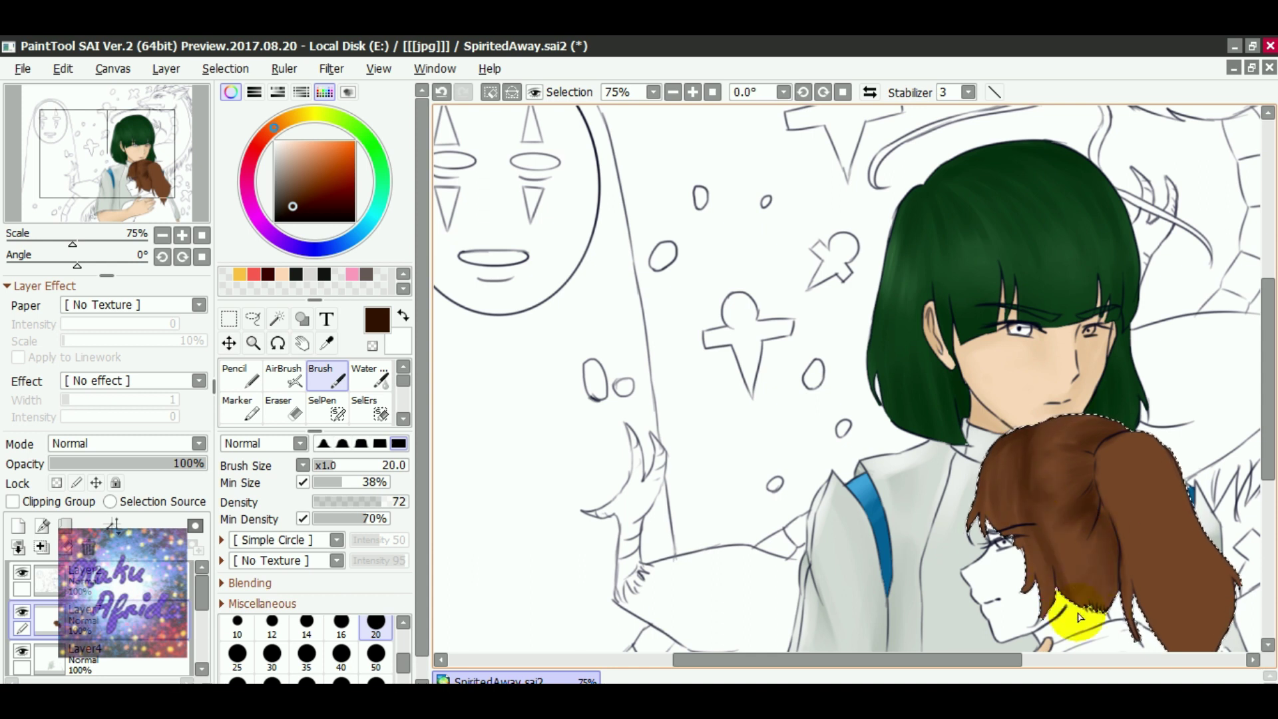
scroll(1257, 431, "down", 3)
mouse_move(1185, 350)
left_mouse_down()
mouse_move(1171, 501)
mouse_move(1208, 511)
left_mouse_up()
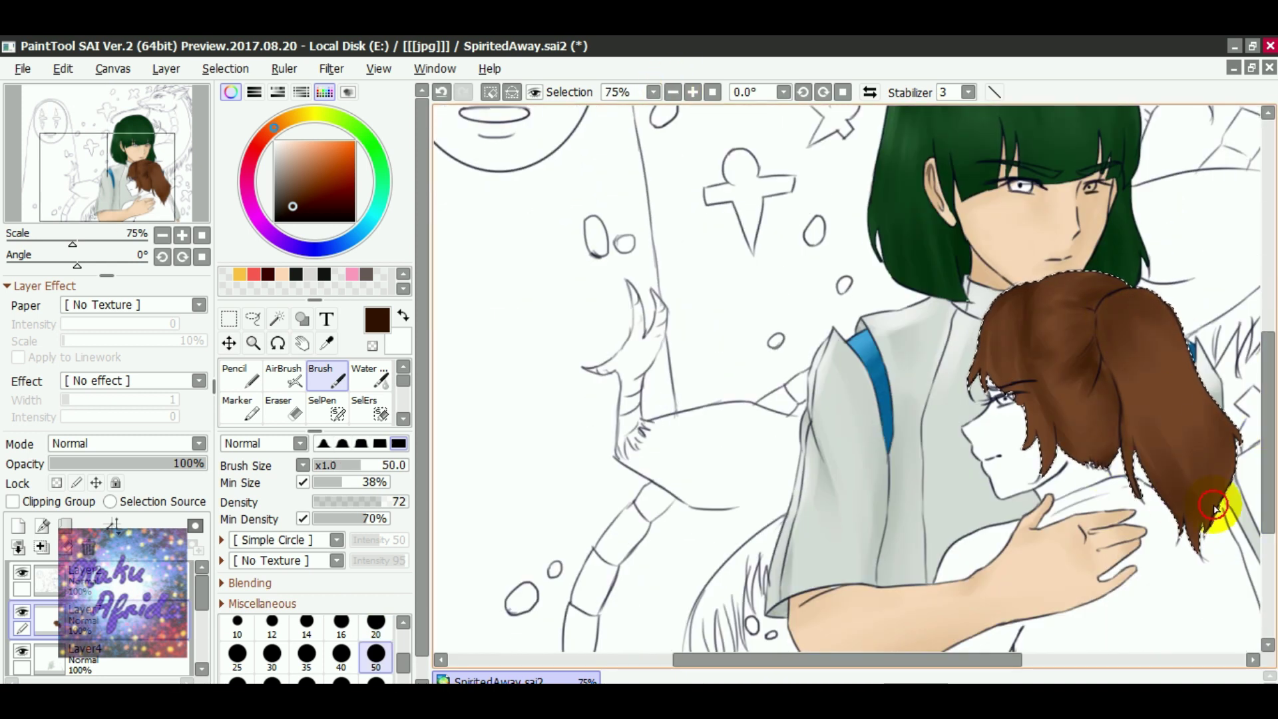
Step: Select the smaller figure's shirt, fill it with pale green and brush on darker green areas
key("w")
left_click(1181, 553)
scroll(1035, 533, "down", 3)
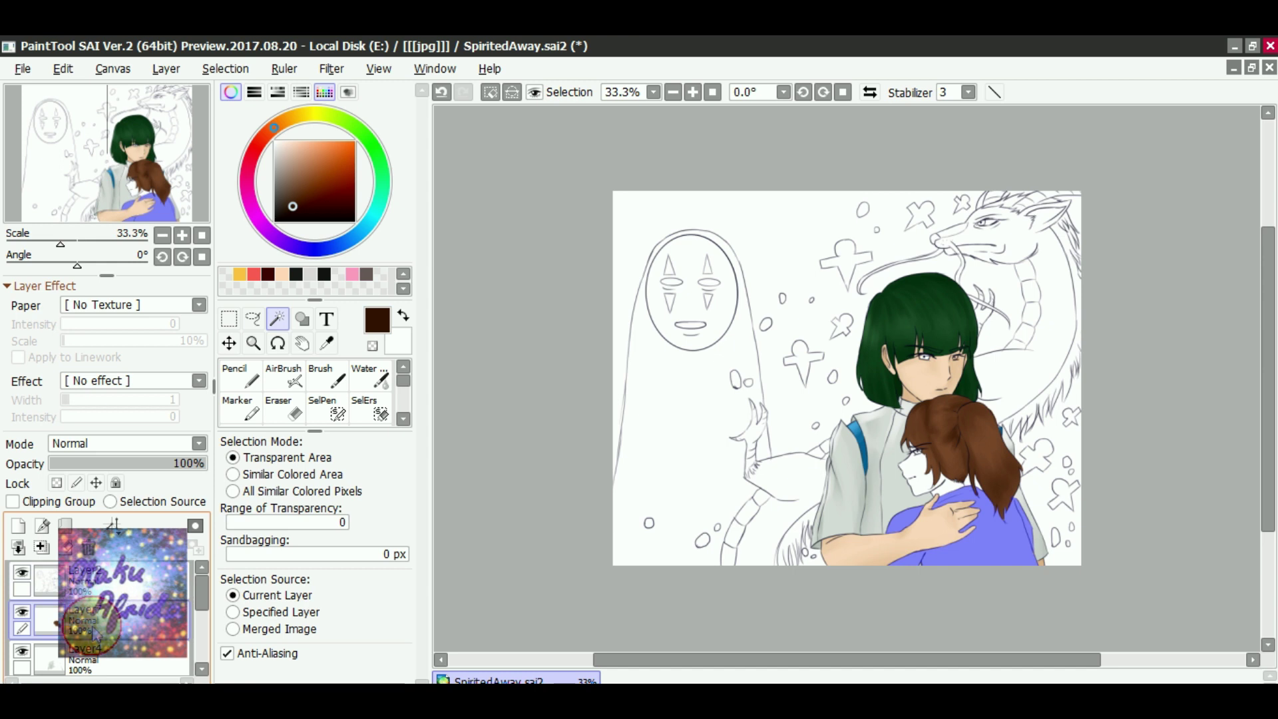
left_click(342, 120)
left_click(287, 148)
left_click_drag(286, 148, 300, 171)
key("b")
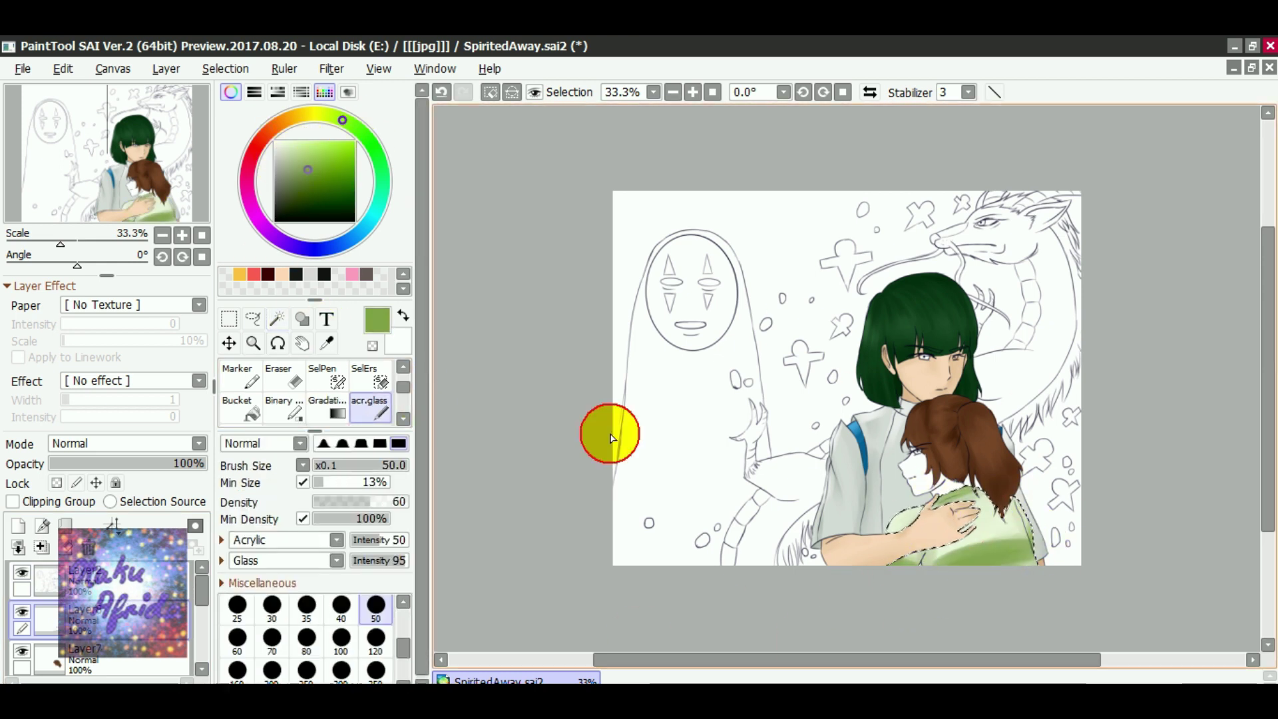
Step: Select the smaller figure's face and neck and fill them with a light skin tone
key("w")
left_click(877, 489, "alt")
left_click(847, 445)
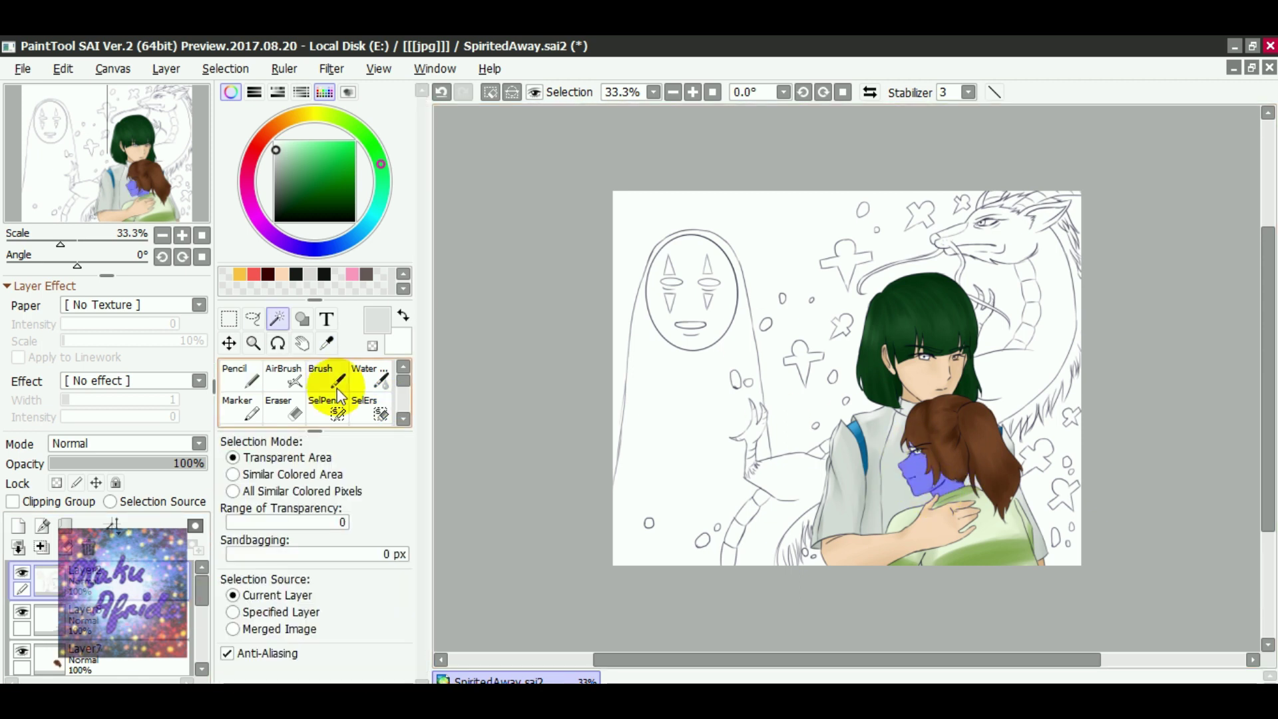
left_click(322, 407)
left_click(22, 659)
key("b")
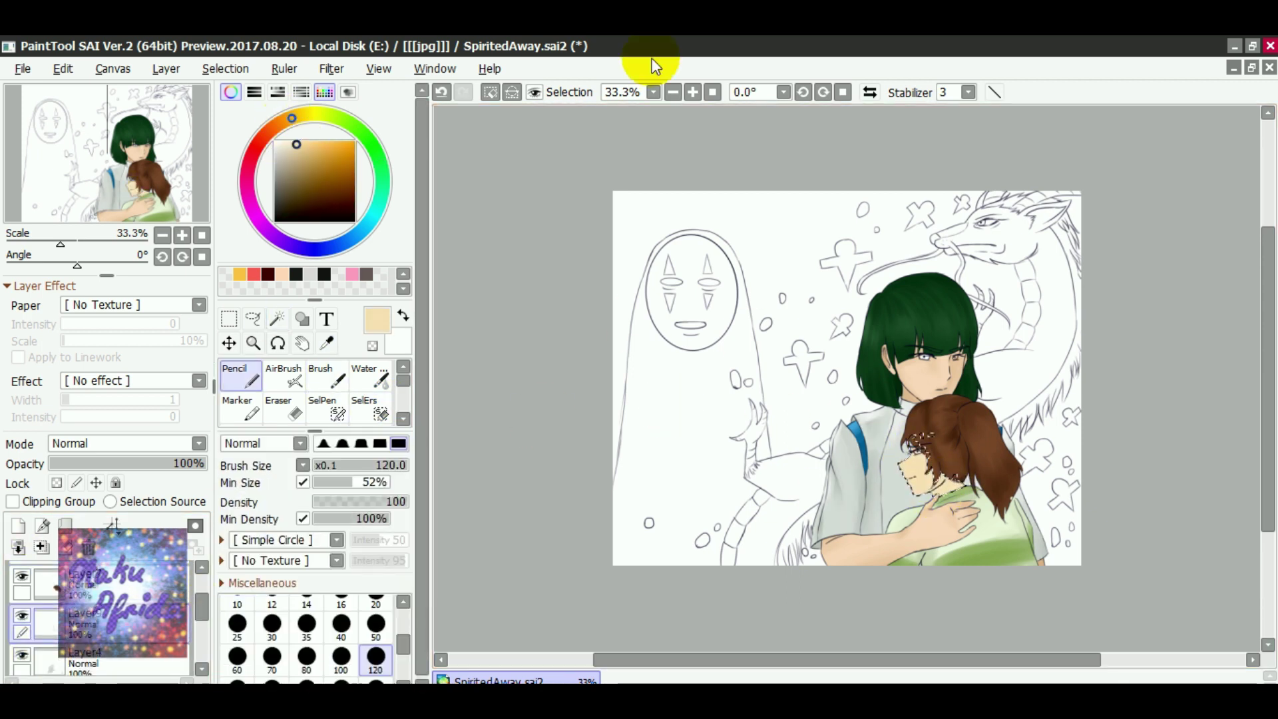
Step: Shade the smaller figure's face with a darker tan at brush size 20
scroll(990, 539, "up", 3)
left_click(990, 539)
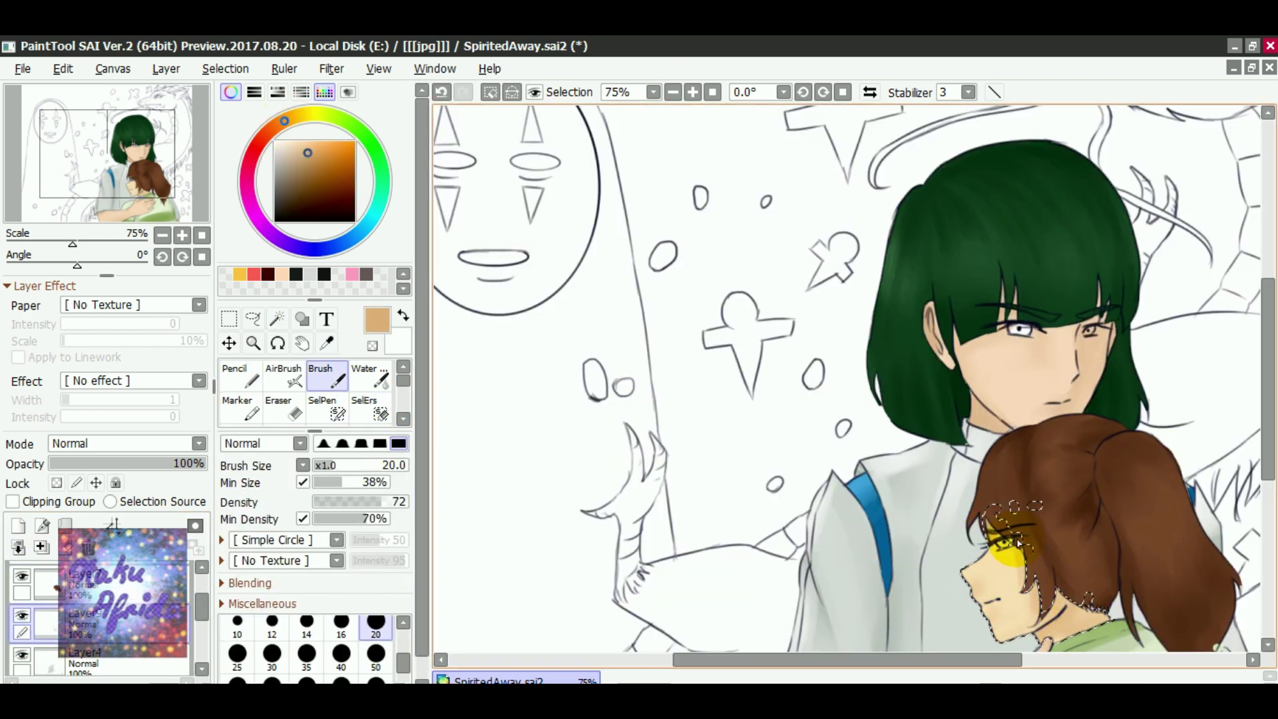
scroll(992, 571, "down", 3)
Step: Select the dragon's body, head and whiskers with the Magic Wand and Selection Pen
left_click(210, 607)
key("w")
left_click(1041, 371)
scroll(684, 262, "up", 3)
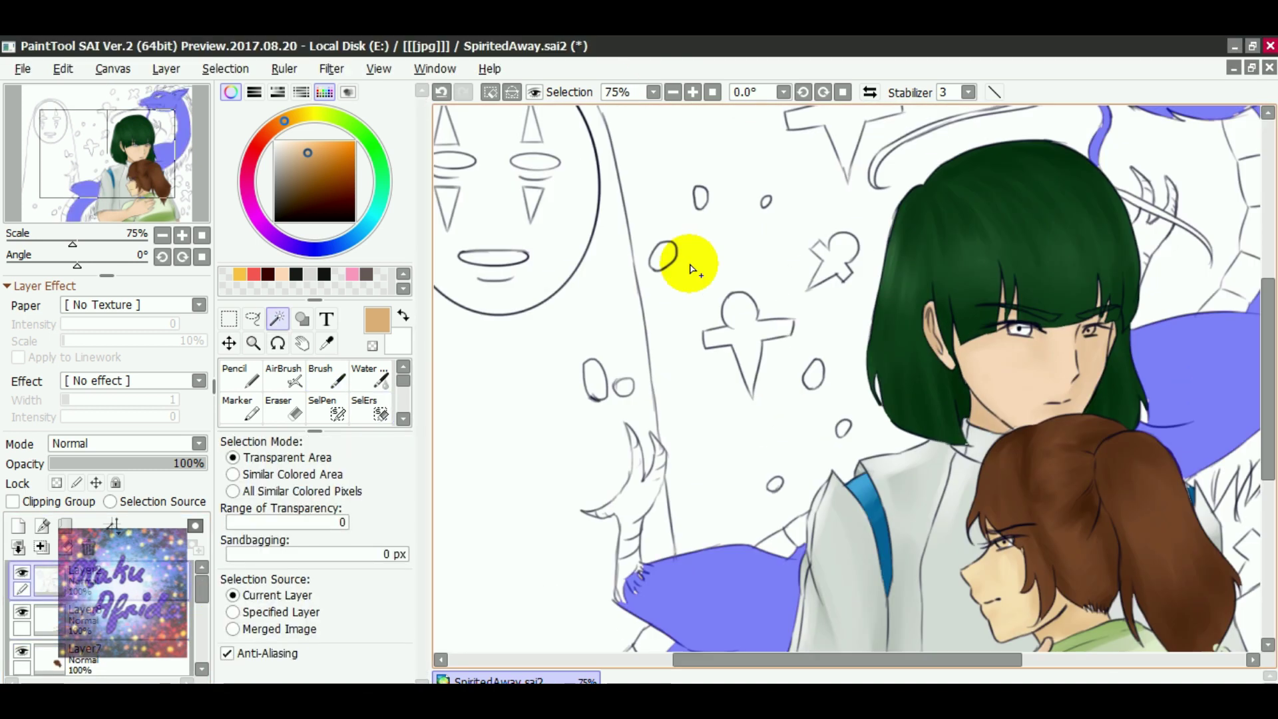
key("c")
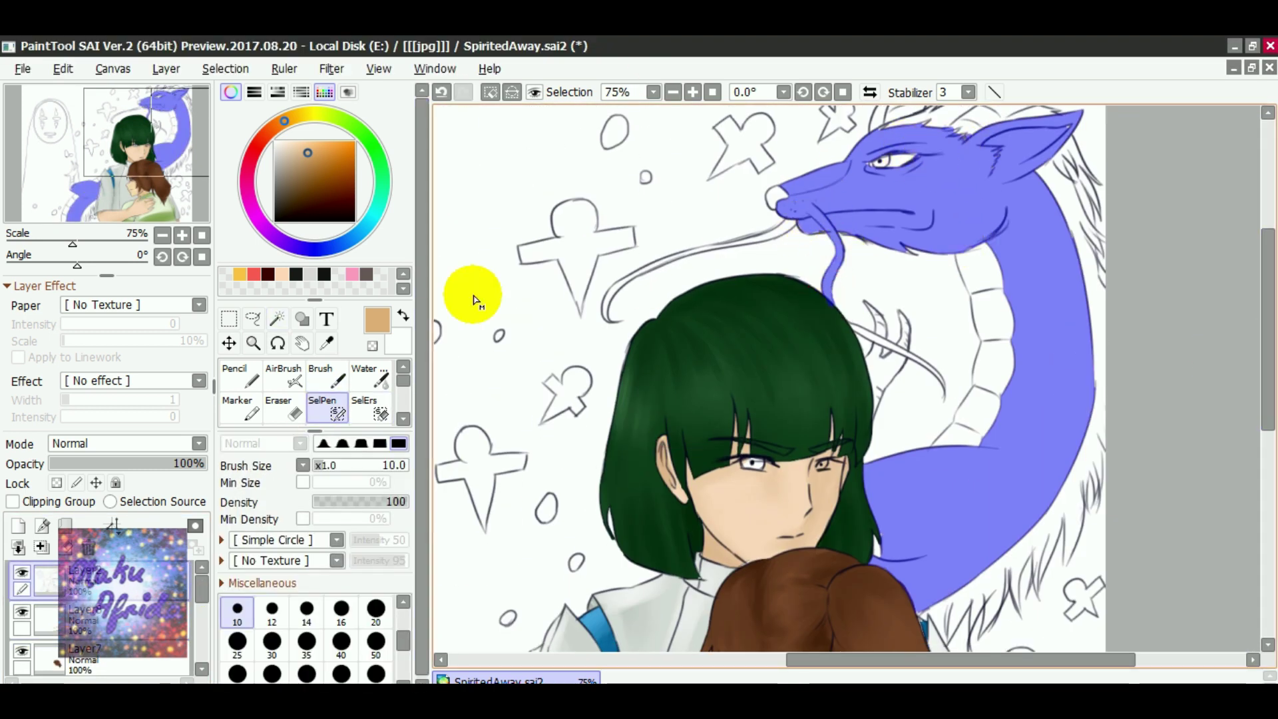
key("w")
key("c")
key("ctrl+minus")
key("ctrl+minus")
Step: Fill the selected dragon with light grey and shade its body and head in darker grey at brush sizes 50 and 10
left_click(347, 245)
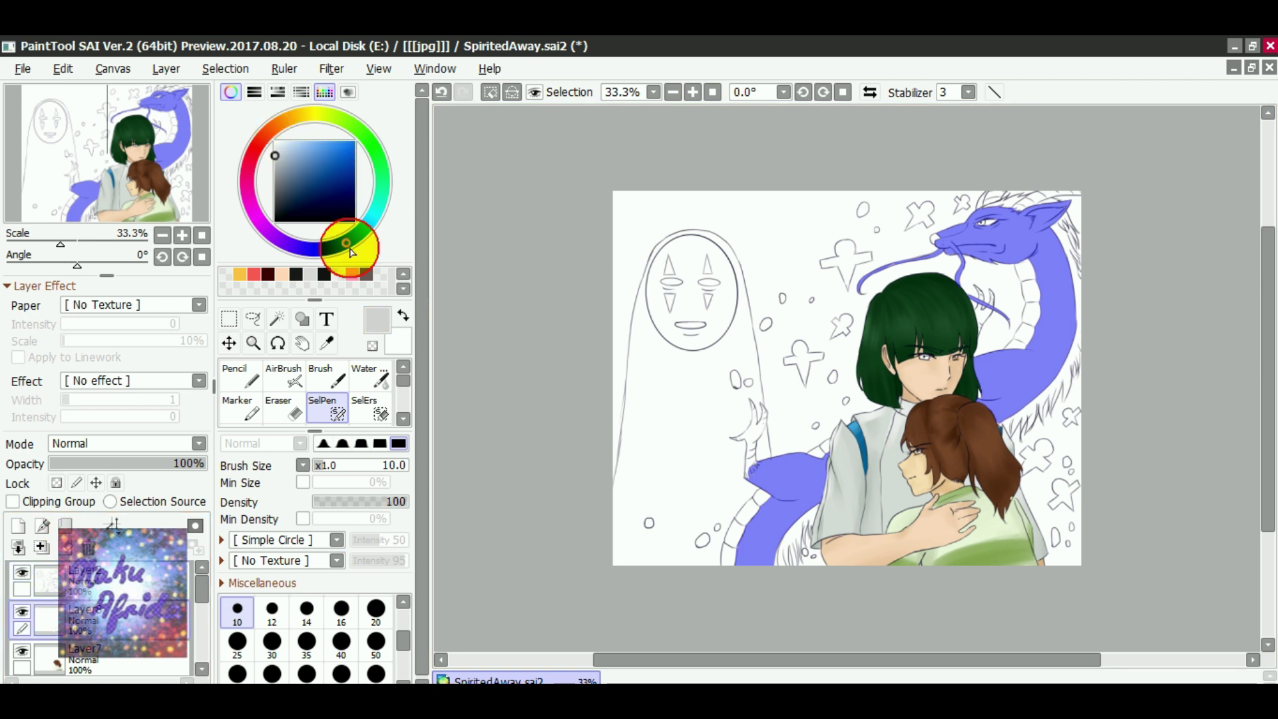
key("b")
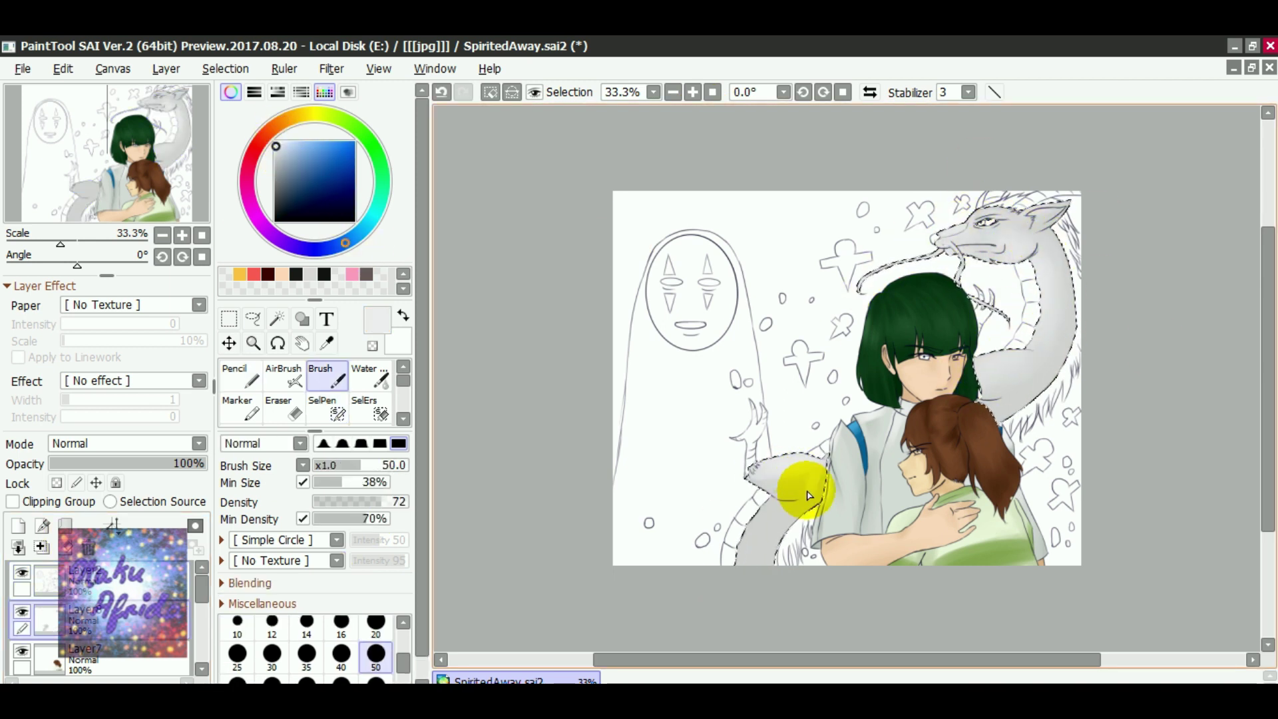
left_click(841, 433, "alt")
left_click(249, 624)
key("ctrl+plus")
key("ctrl+plus")
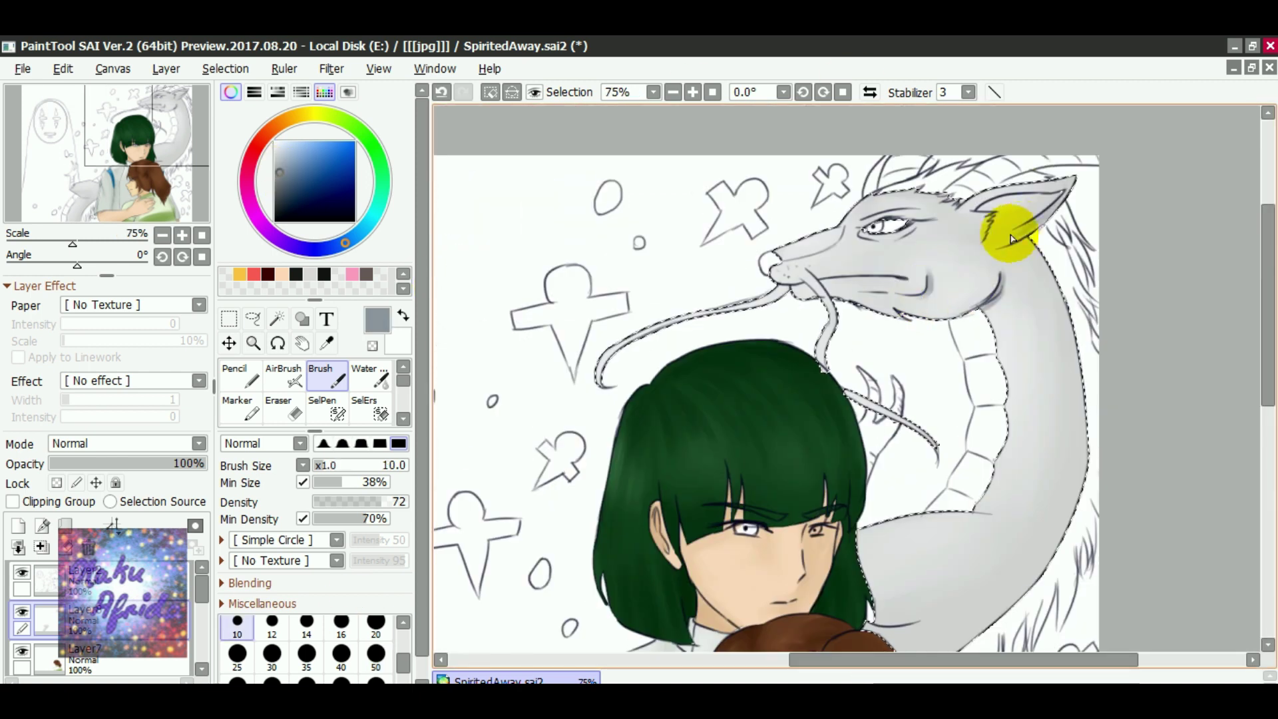
mouse_move(813, 251)
left_mouse_down()
mouse_move(907, 277)
mouse_move(779, 273)
mouse_move(864, 222)
left_mouse_up()
Step: Darken the top of the dragon's snout with grey and paint the inside of its ear pink
left_click(530, 385, "alt")
left_click(376, 656)
left_click(351, 274)
left_click_drag(999, 210, 764, 205)
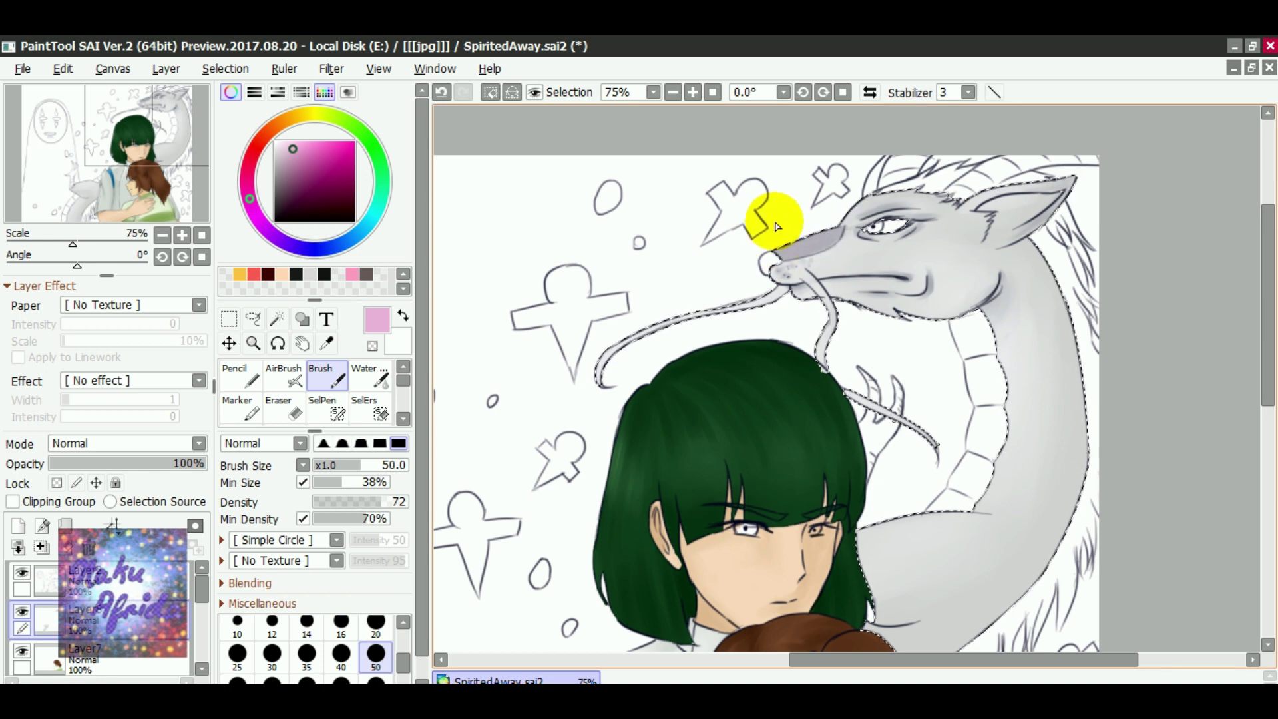
left_click(376, 626)
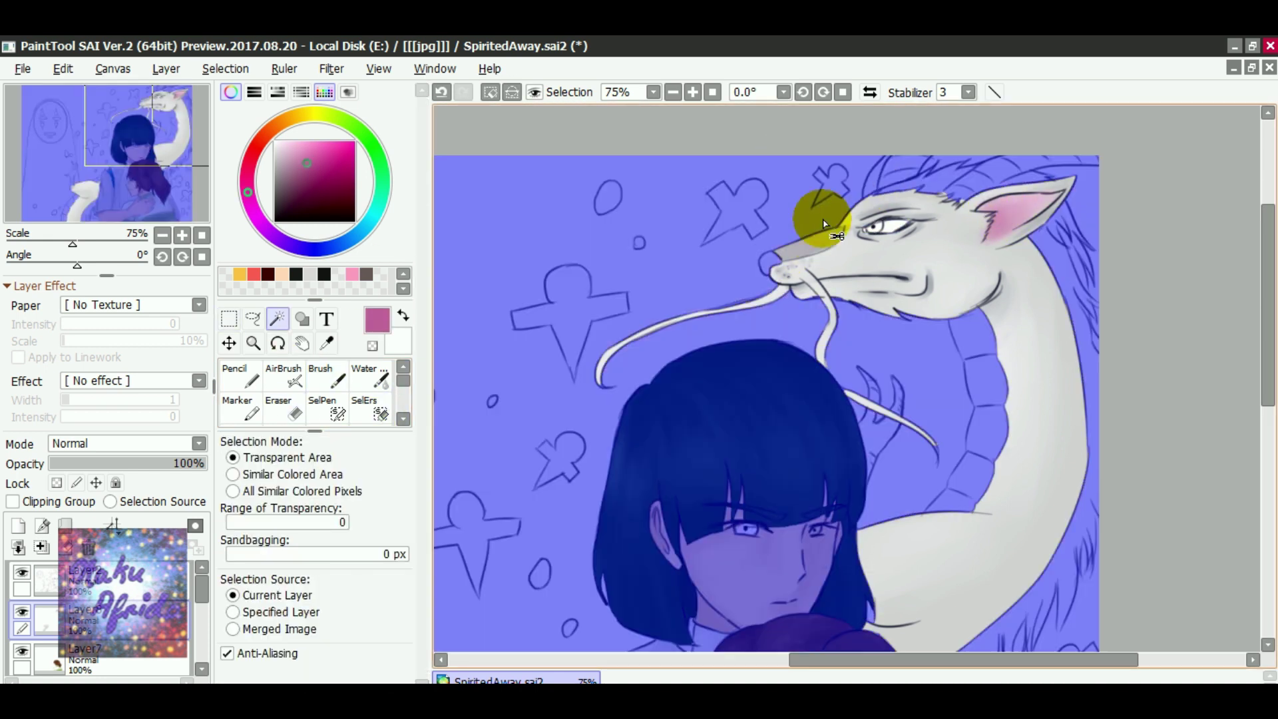
Step: Clear the selection and colour the dragon's far ear grey, shading it at brush size 20
key("ctrl+d")
key("n")
left_click(756, 214, "alt")
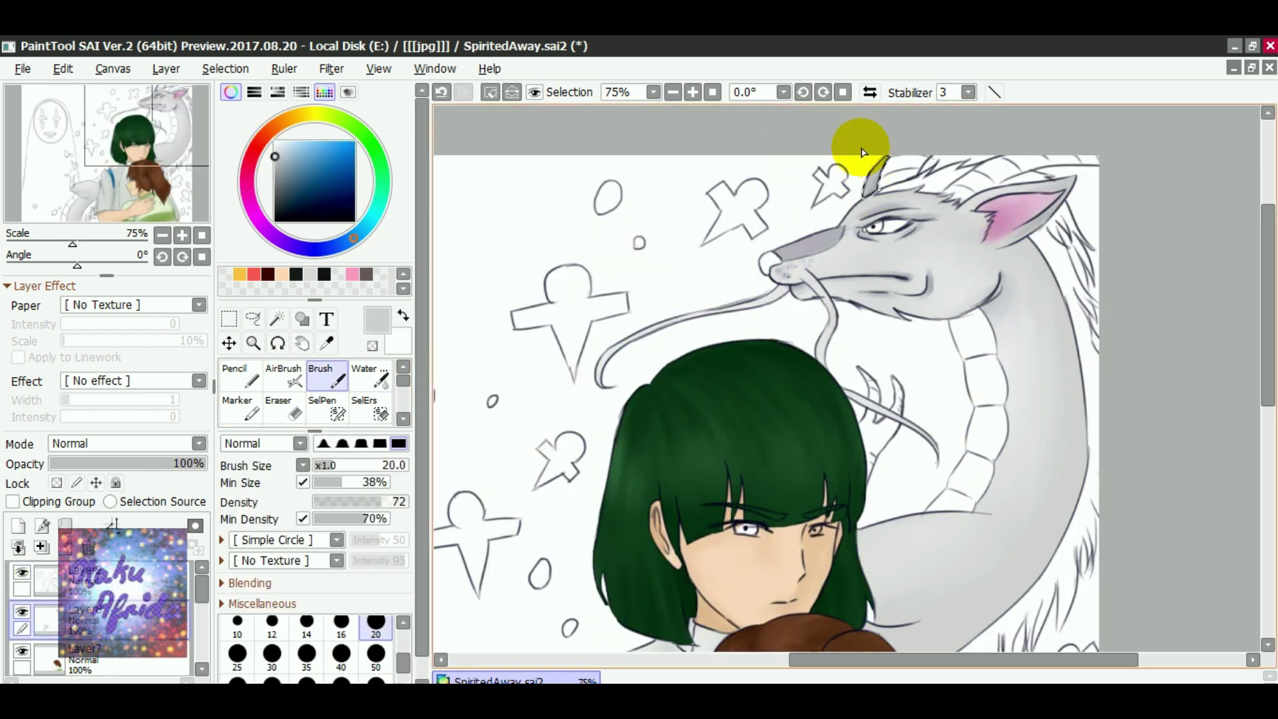
left_click(331, 369)
left_click(961, 253, "alt")
scroll(749, 237, "down", 3)
Step: Select the dragon's mane along the head, back and lower body using the Magic Wand and Selection Pen on the line art layer
left_click(47, 579)
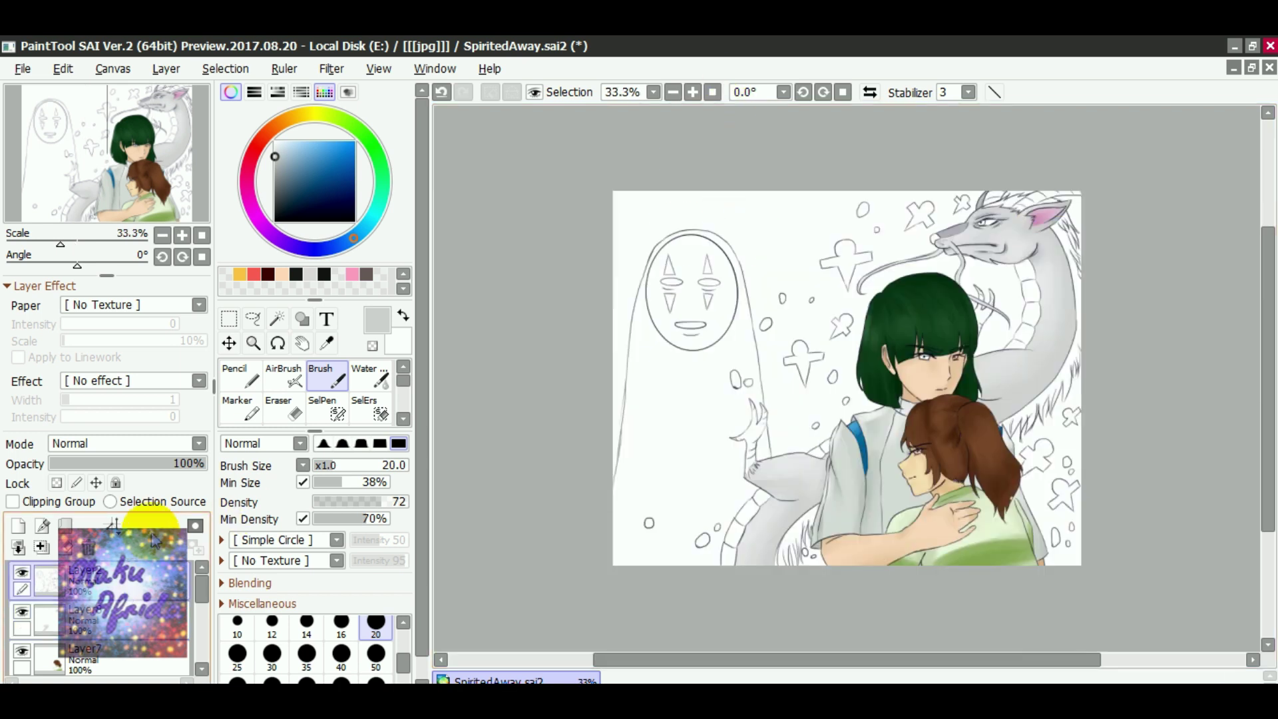
key("w")
scroll(1060, 360, "up", 1)
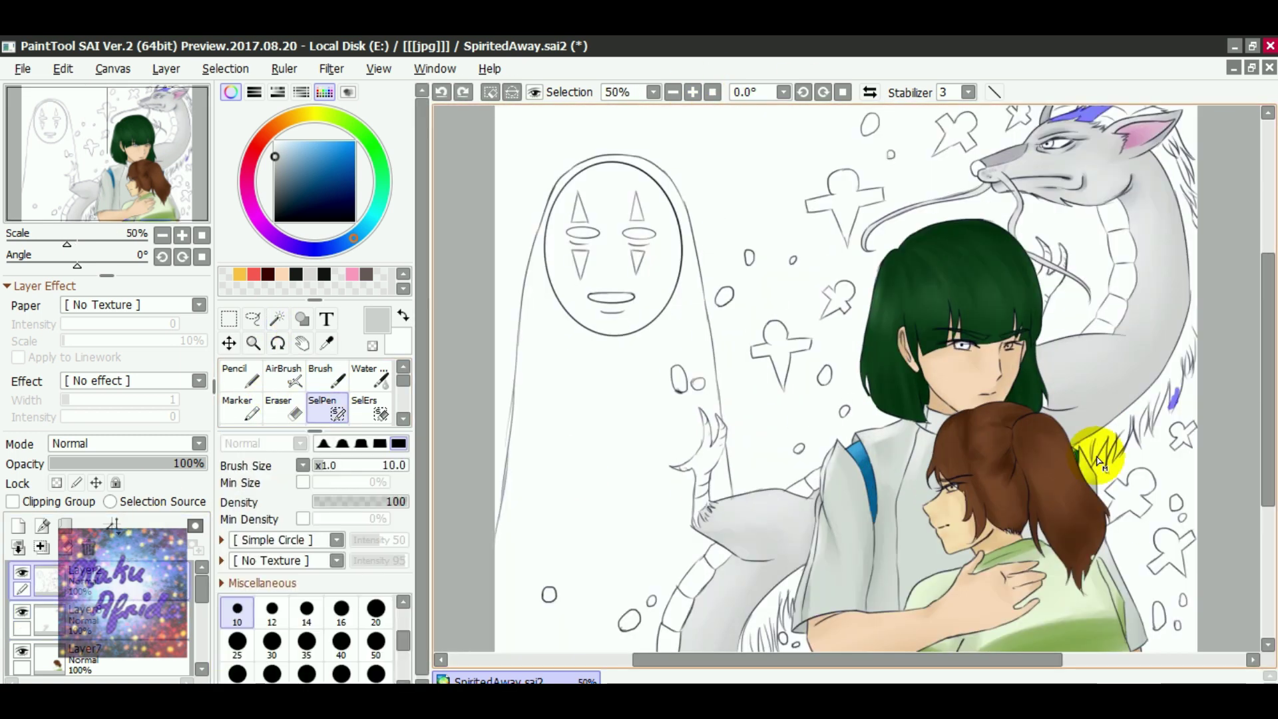
scroll(1175, 113, "down", 3)
left_click(322, 406)
left_click_drag(706, 506, 759, 469)
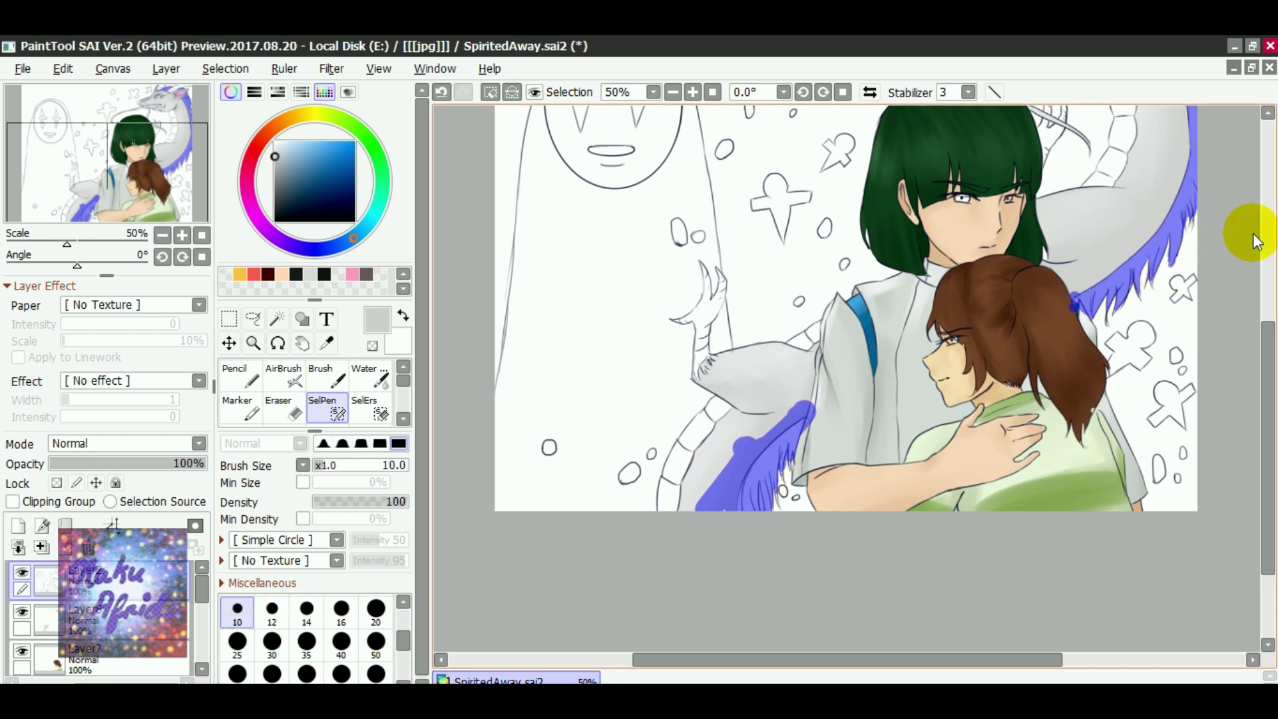
scroll(1247, 229, "up", 3)
scroll(1182, 214, "down", 1)
Step: Fill the dragon's mane with green and tint it with teal using the AirBrush at size 2000
key("n")
key("b")
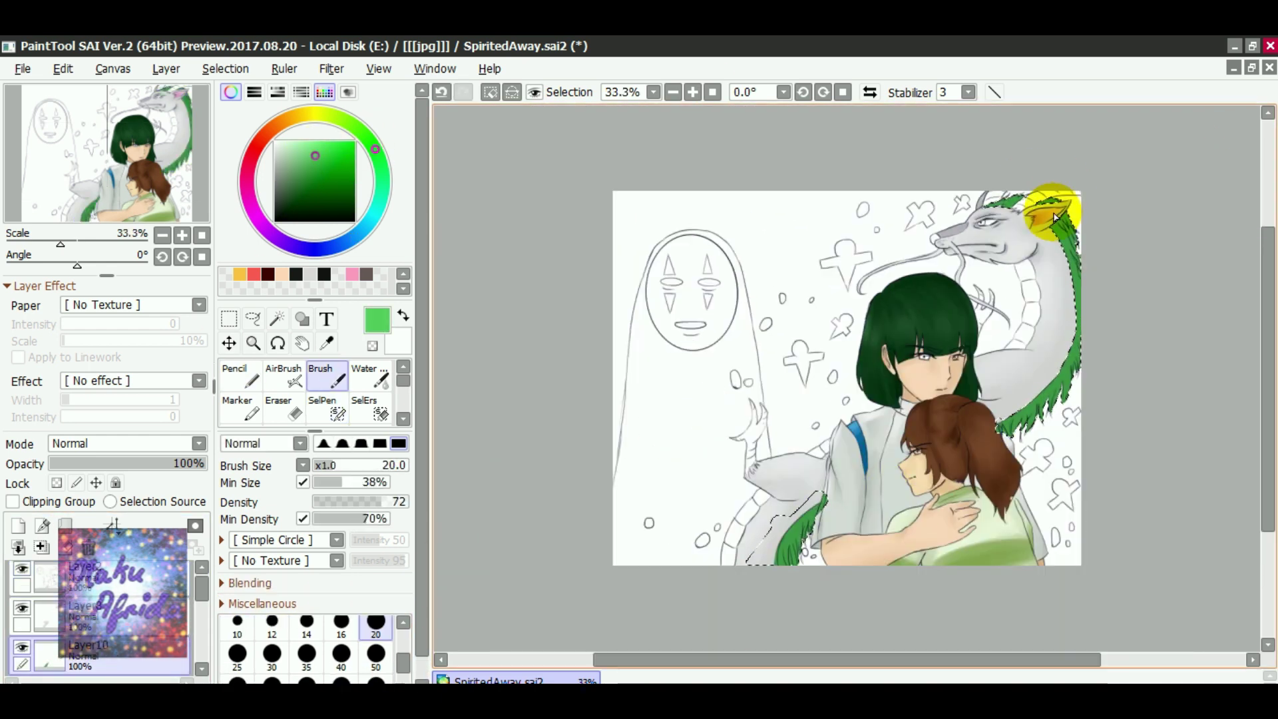
key("e")
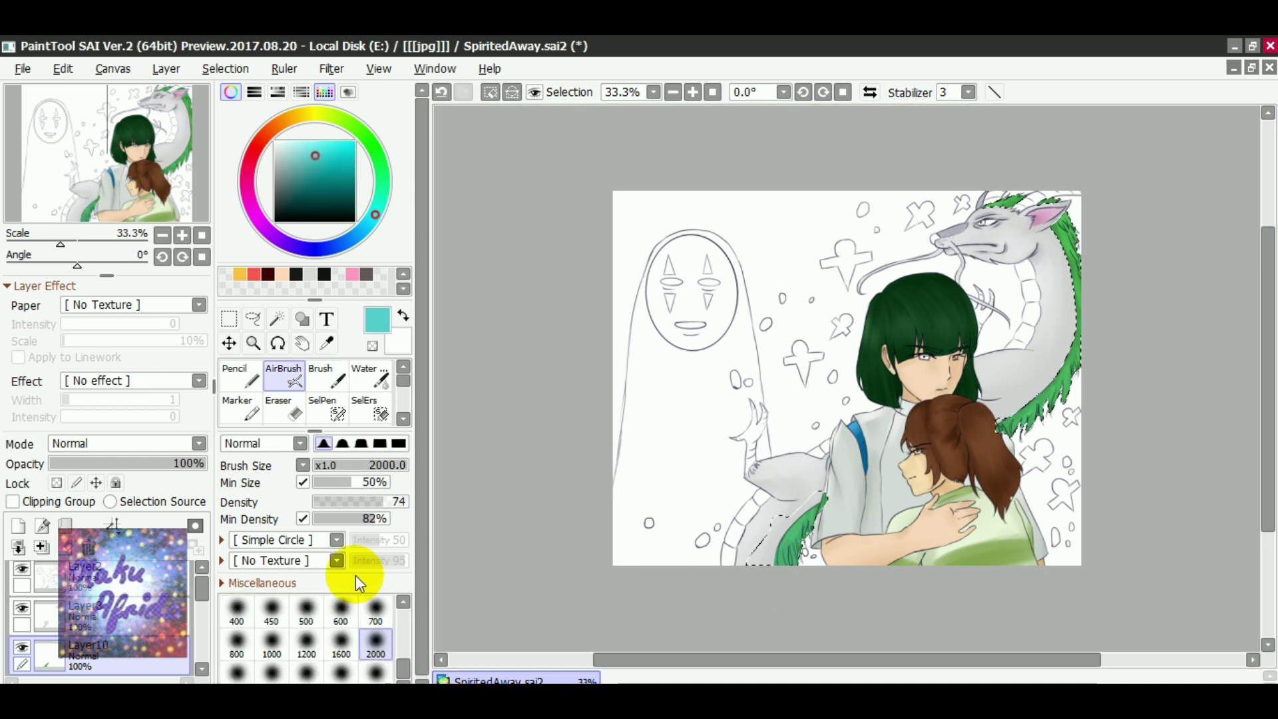
left_click(280, 407)
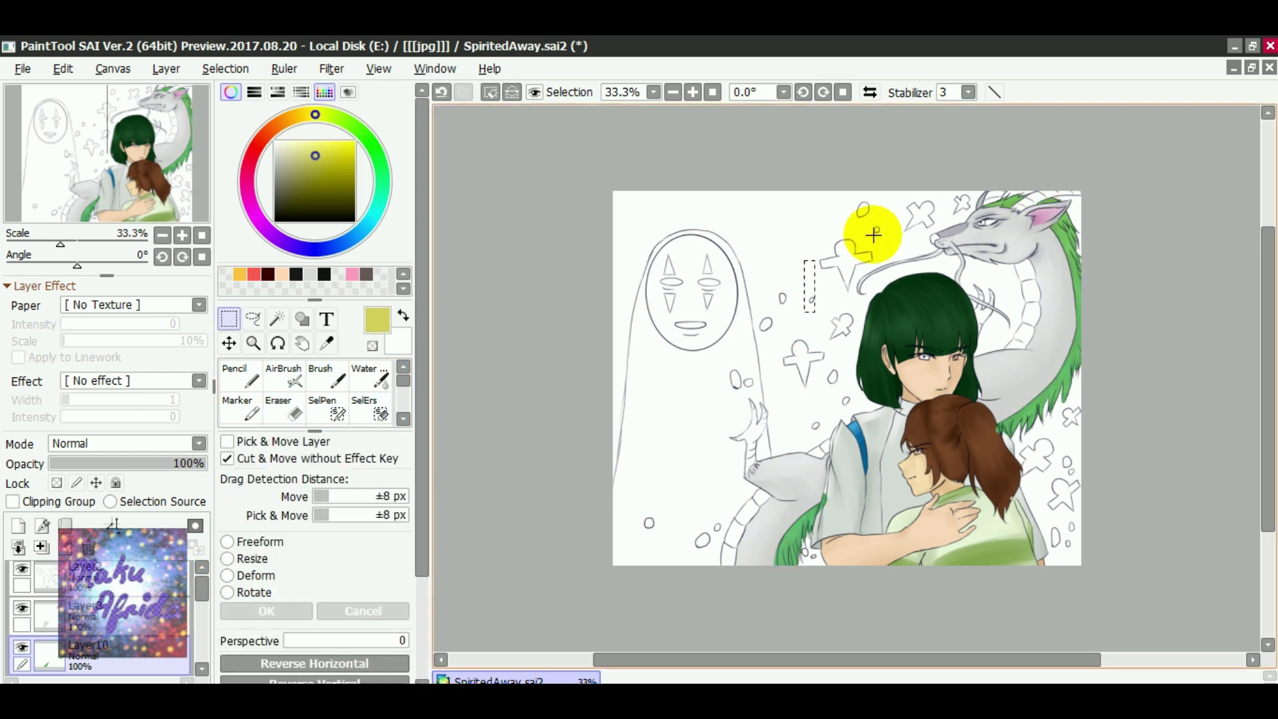
Step: Select the dragon's horns, nose and belly plates, and paint the horns in shaded orange-brown
key("w")
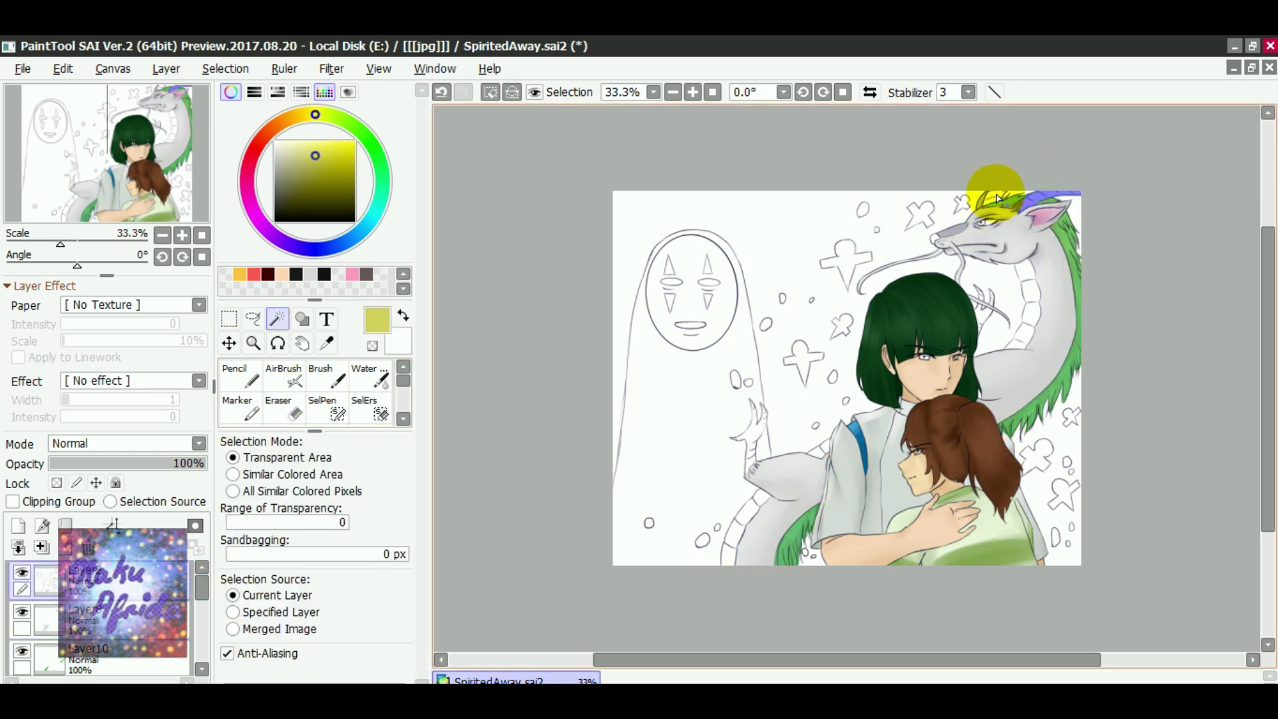
scroll(199, 585, "up", 1)
left_click(266, 324)
left_click(1054, 202)
key("b")
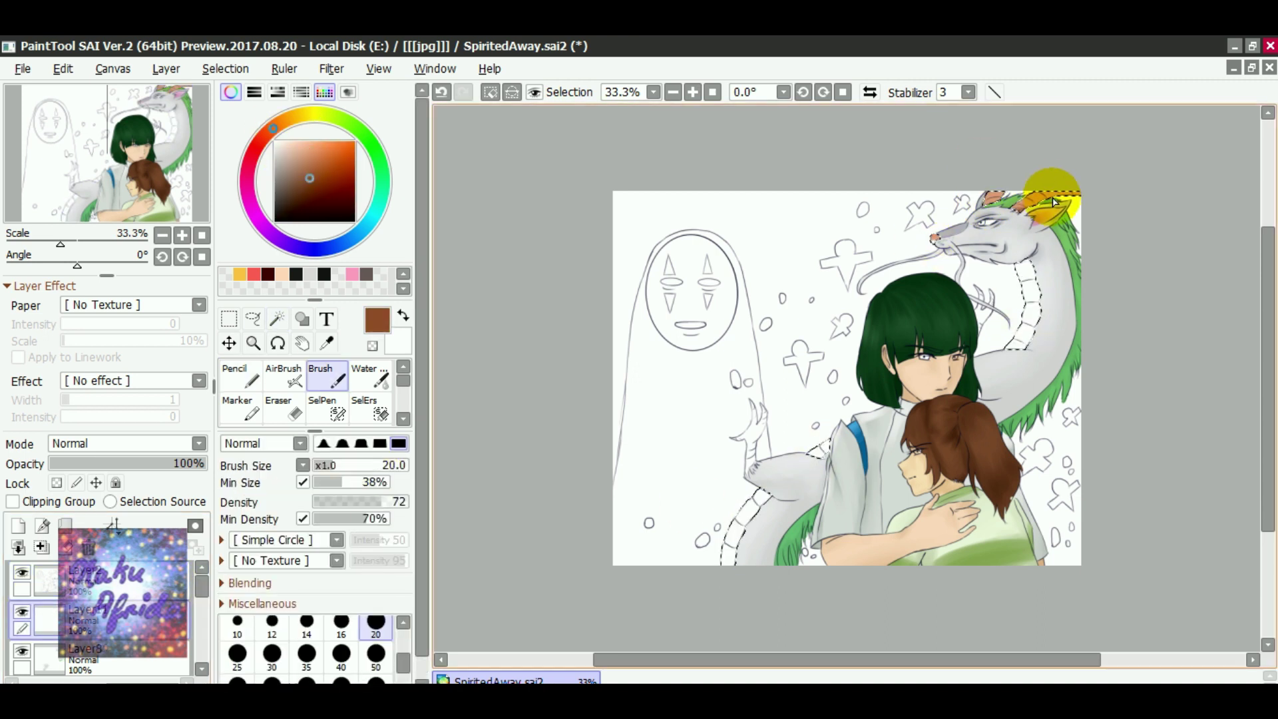
left_click(272, 133)
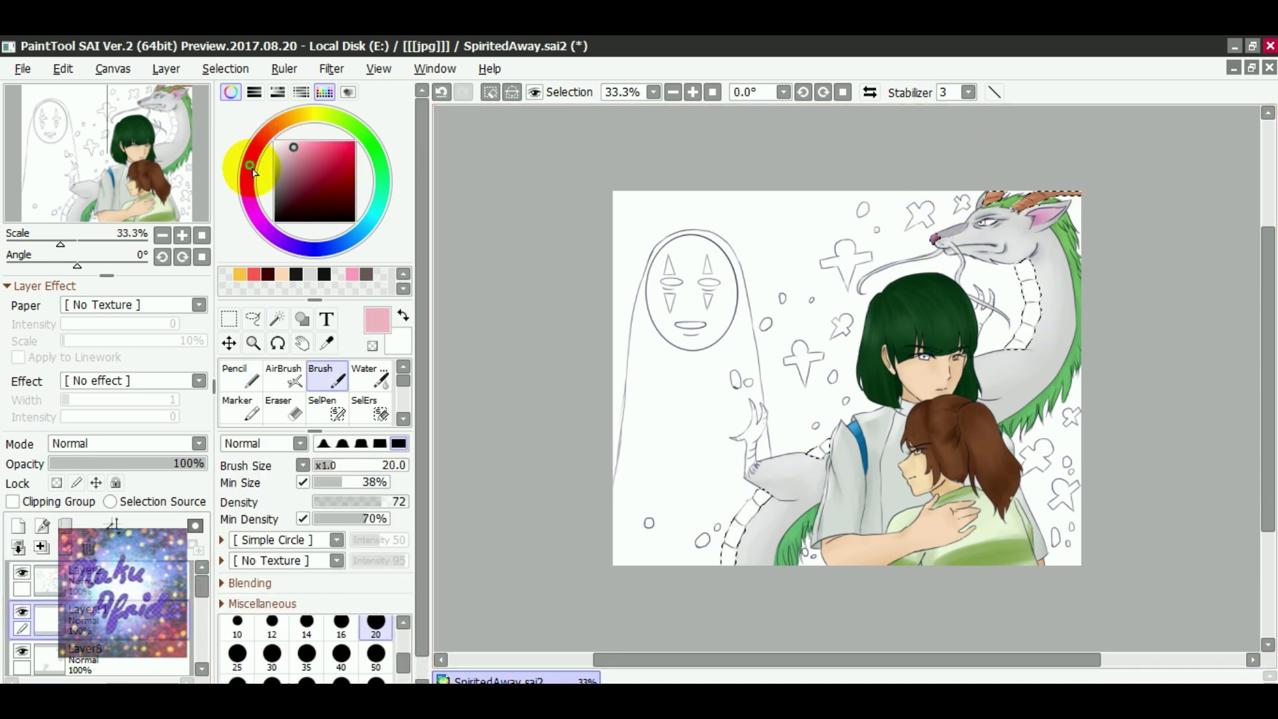
Step: Fill the dragon's belly plates with light pink and shade them with a darker pink
key("n")
key("b")
left_click(1042, 273)
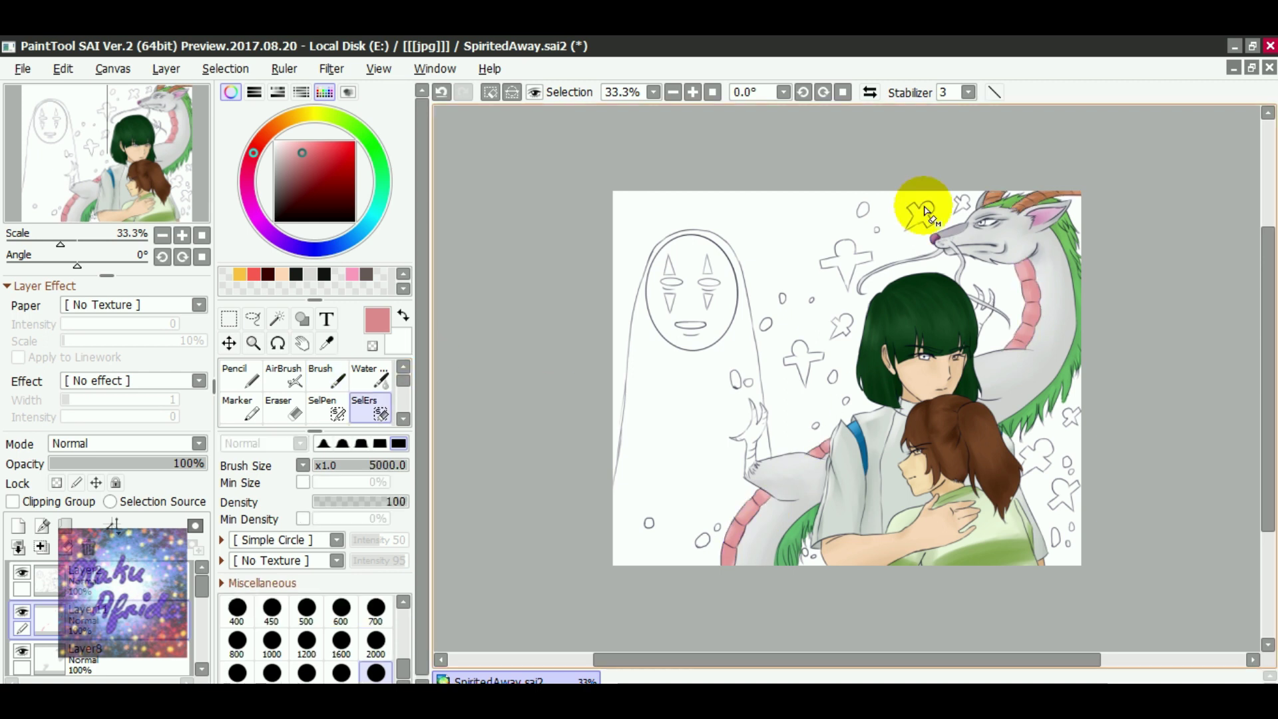
Step: Select the dragon's claws, fill them with the belly's pink and shade them in darker red
key("w")
left_click(743, 453)
left_click(990, 306, "alt")
key("n")
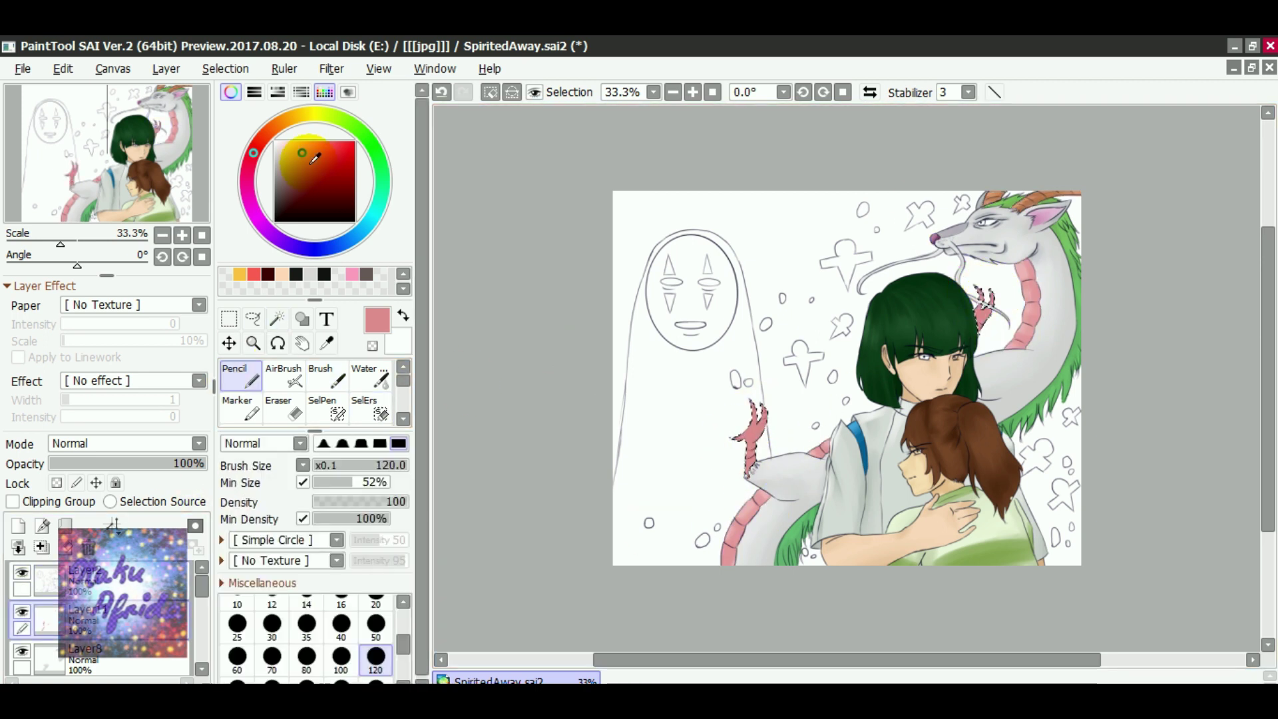
key("b")
Step: Select all the paper dolls with the Magic Wand and colour them in shaded light grey
key("w")
left_click(1069, 413)
key("ctrl+i")
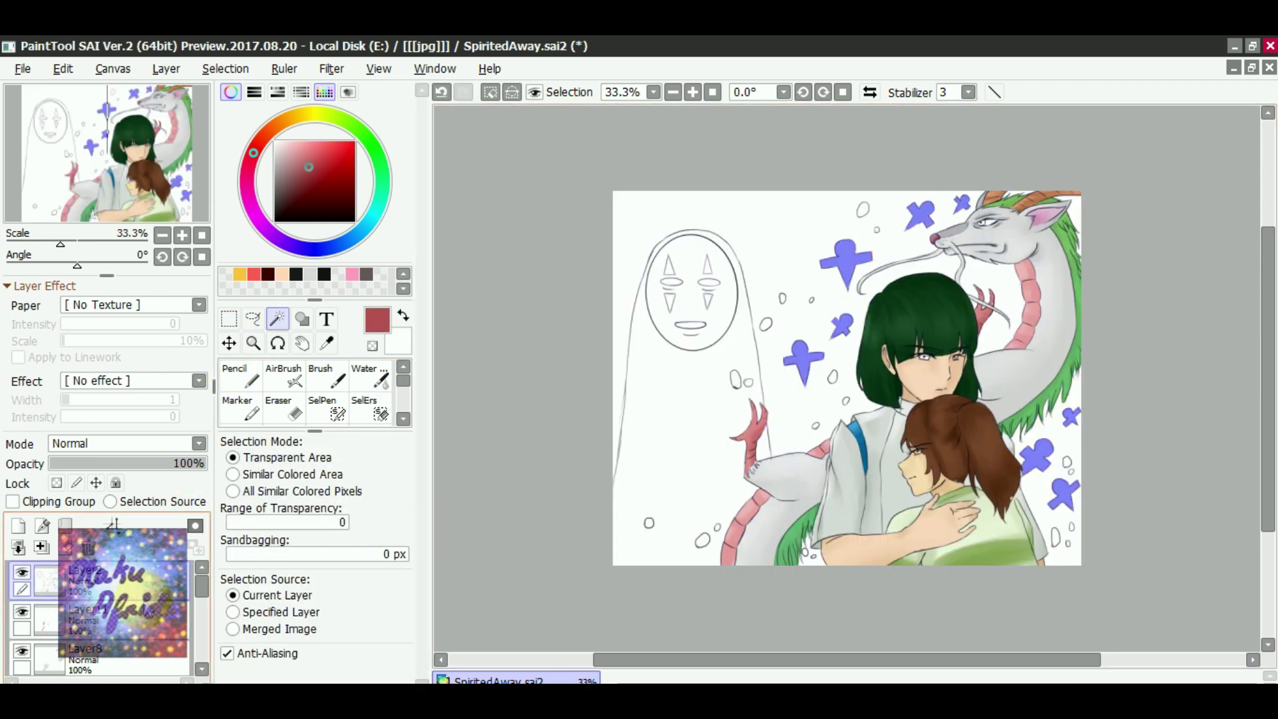
key("b")
left_click(736, 548, "alt")
Step: Select No-Face's body, fill it with black on a new layer and fade its lower part with a transparent AirBrush at size 700
key("w")
left_click(672, 426)
left_click(18, 526)
left_click(296, 274)
key("v")
mouse_move(666, 300)
left_mouse_down()
mouse_move(699, 465)
mouse_move(737, 412)
left_mouse_up()
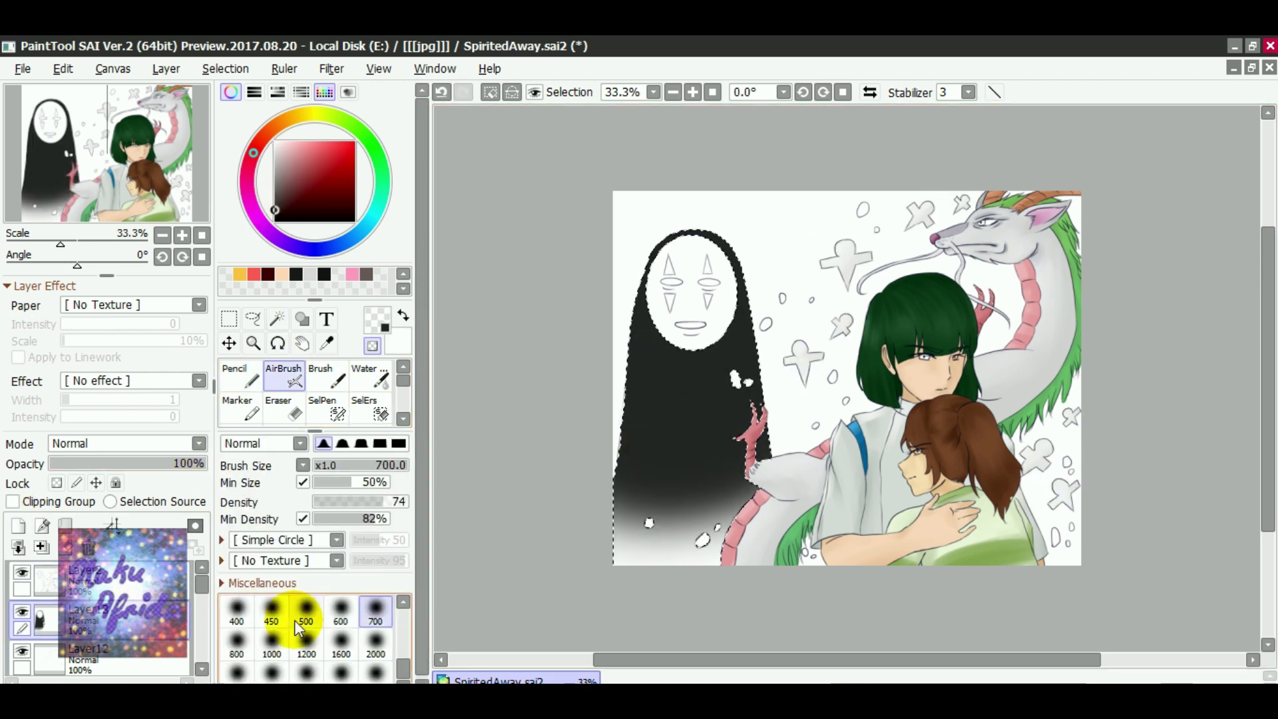
Step: Blend the faded lower part of No-Face's body with the Water tool at size 120
key("c")
left_click(642, 549)
mouse_move(661, 478)
left_mouse_down()
mouse_move(720, 534)
mouse_move(643, 512)
left_mouse_up()
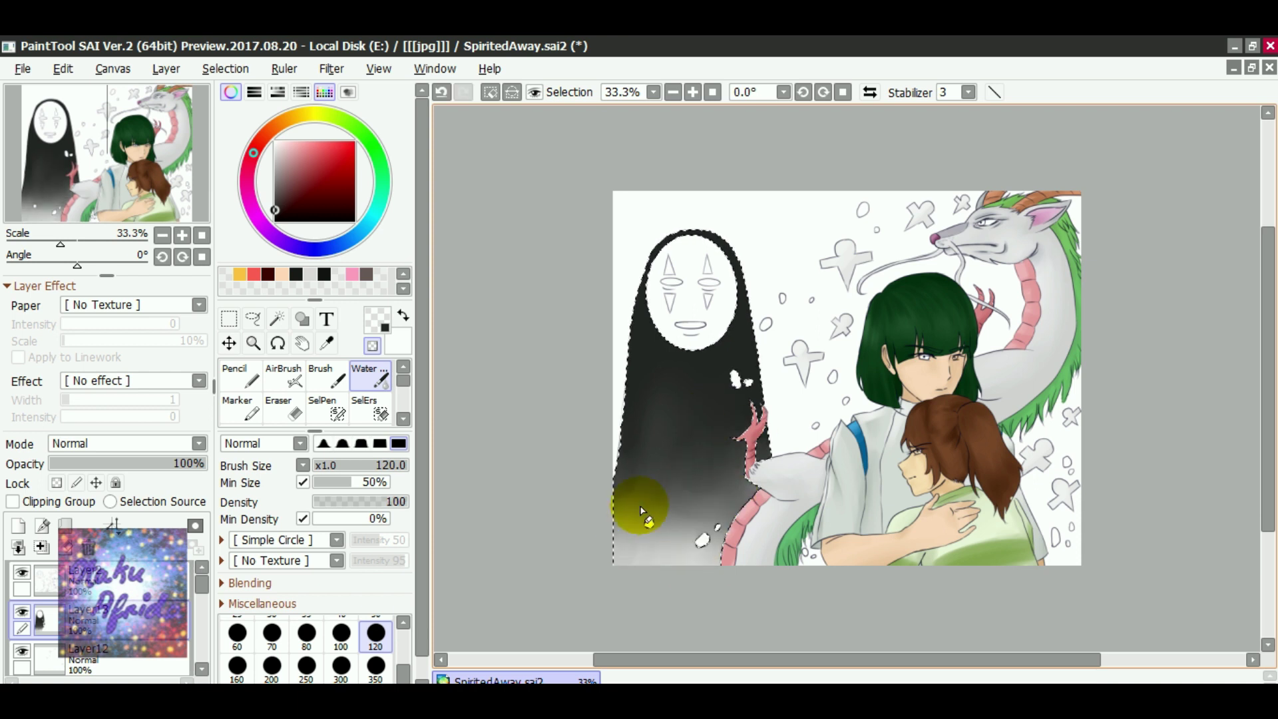
Step: Select No-Face's mask, fill it with light grey on a new layer and shade it
key("w")
left_click(692, 293)
left_click(18, 526)
key("b")
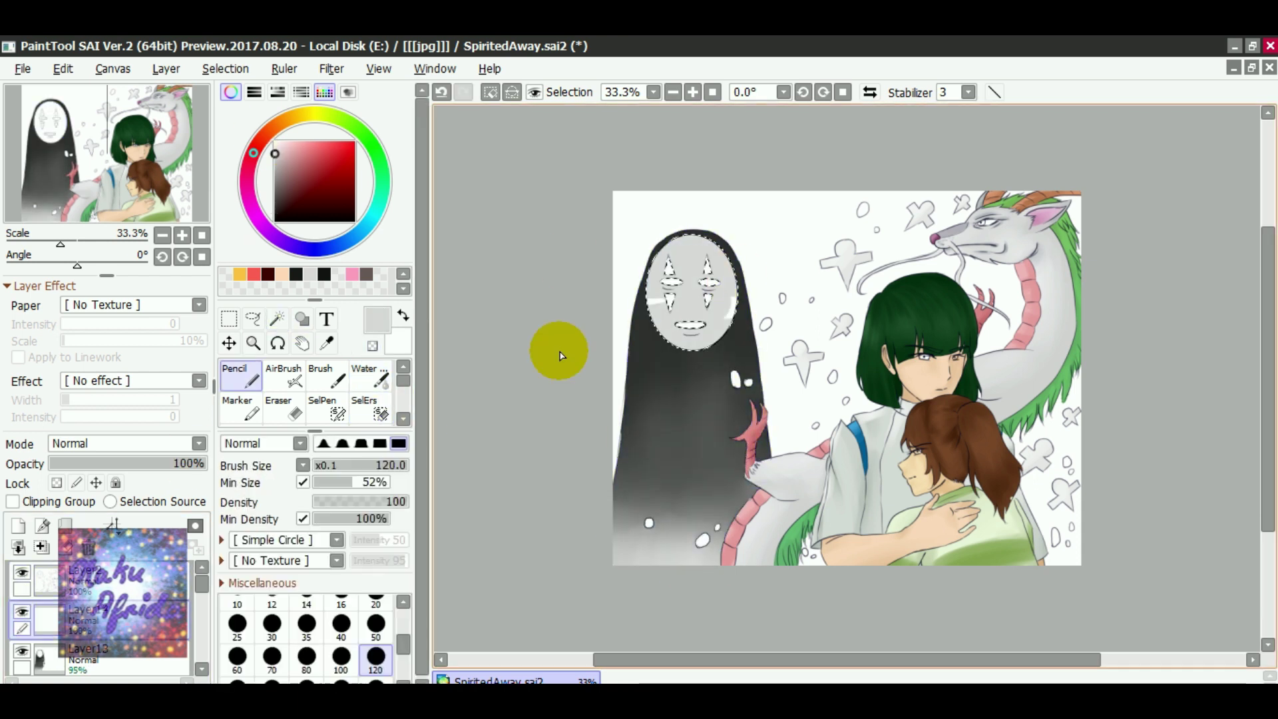
left_click_drag(692, 313, 729, 342)
Step: Fill the eyes and mouth of No-Face's mask with black and its triangular markings with purple
key("w")
left_click(684, 285)
left_click(237, 373)
key("w")
left_click(670, 299)
left_click(237, 373)
left_click_drag(669, 269, 708, 303)
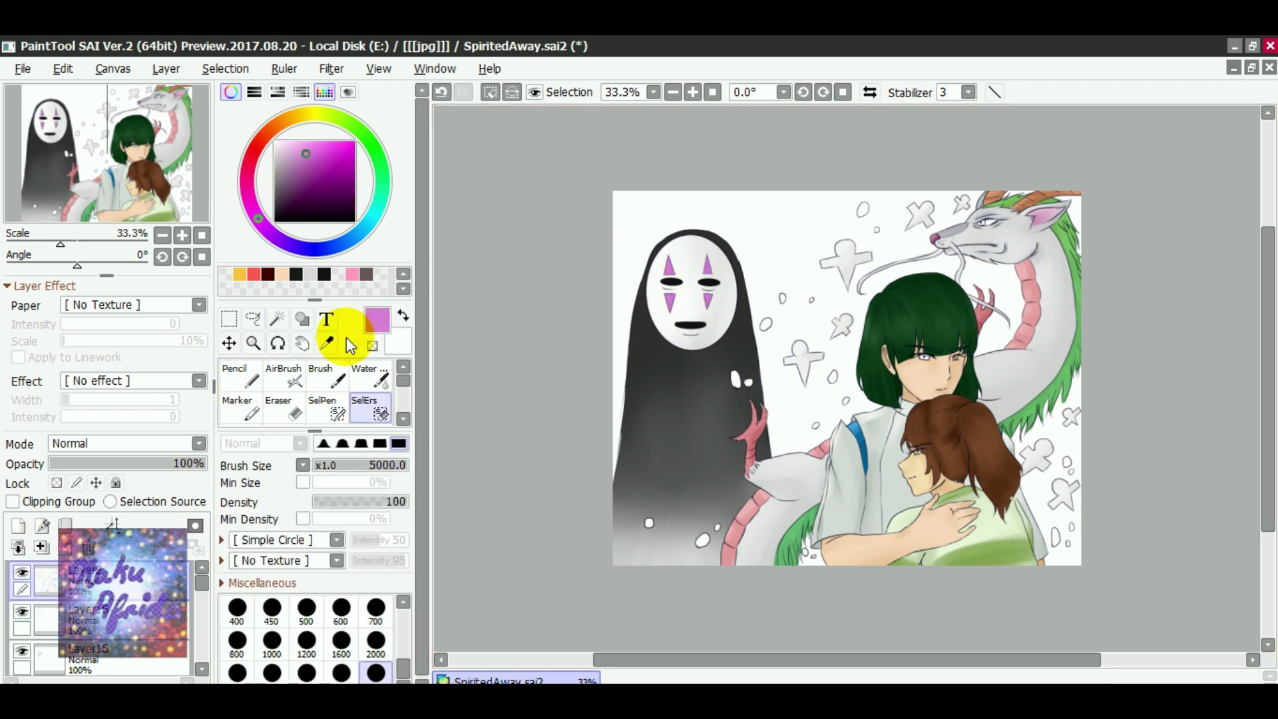
Step: Select the scattered gold nuggets, fill them with golden yellow and shade them in darker gold at brush size 20
key("w")
left_click(751, 536)
left_click(845, 409)
key("s")
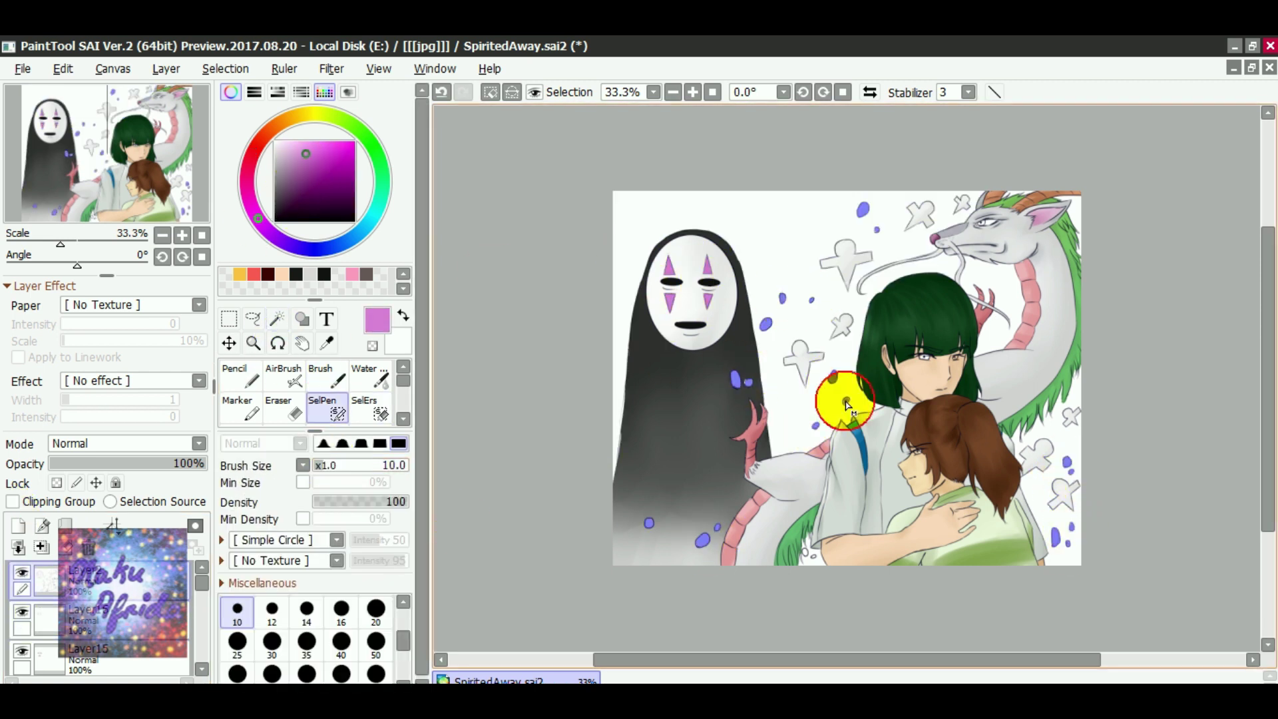
key("w")
left_click(818, 562)
key("b")
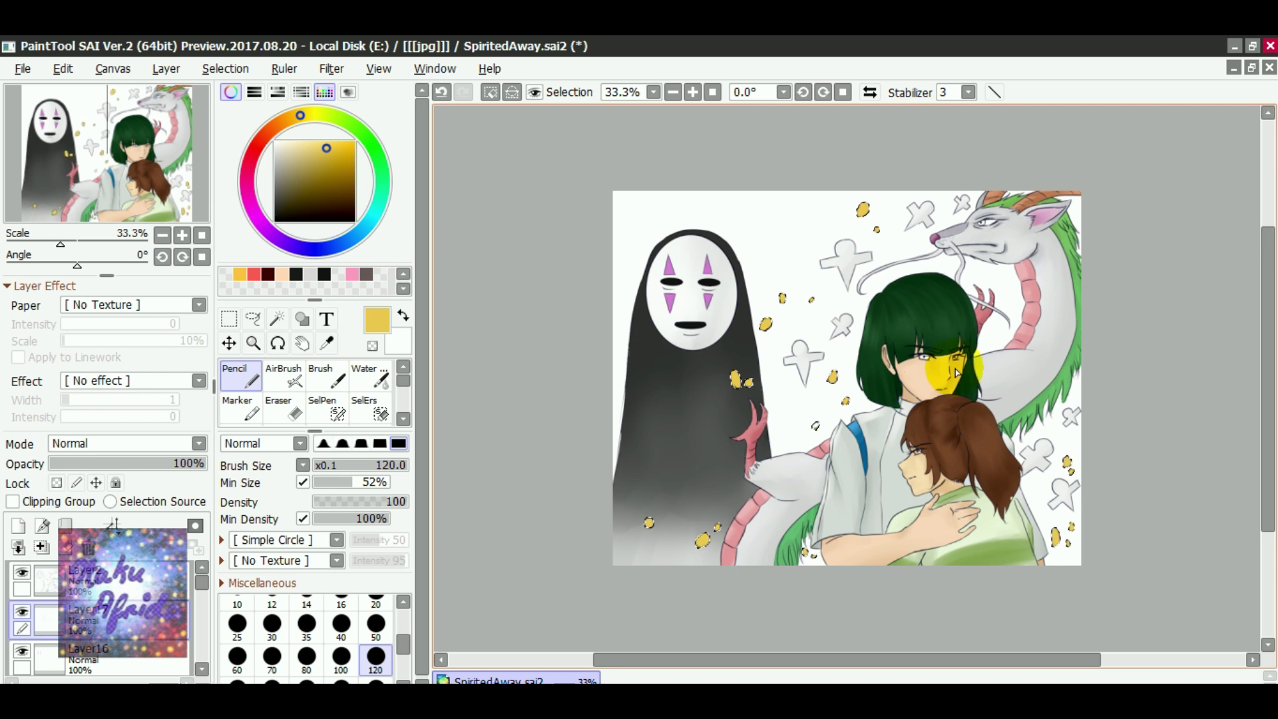
left_click_drag(824, 532, 721, 529)
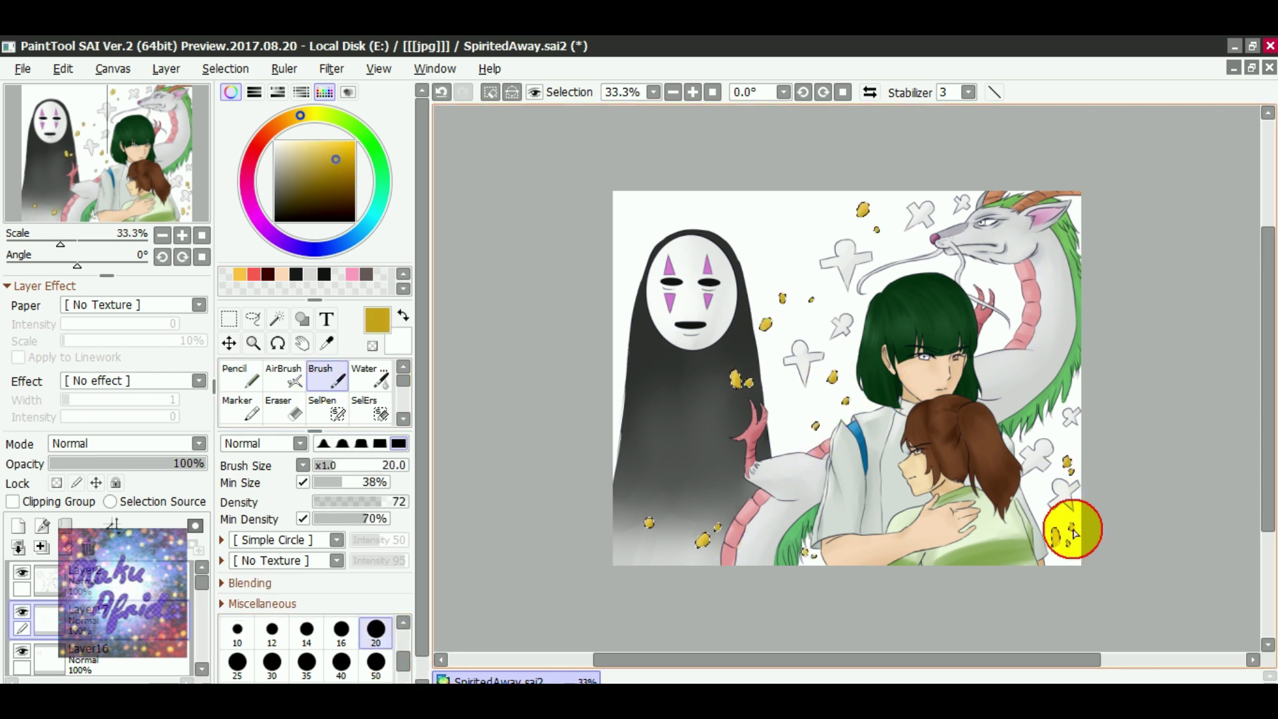
Step: Paint the whites of Haku's eyes on a new layer with the Pencil at size 20, refining them with the Brush at size 10
left_click(18, 526)
left_click(210, 86)
left_click(237, 373)
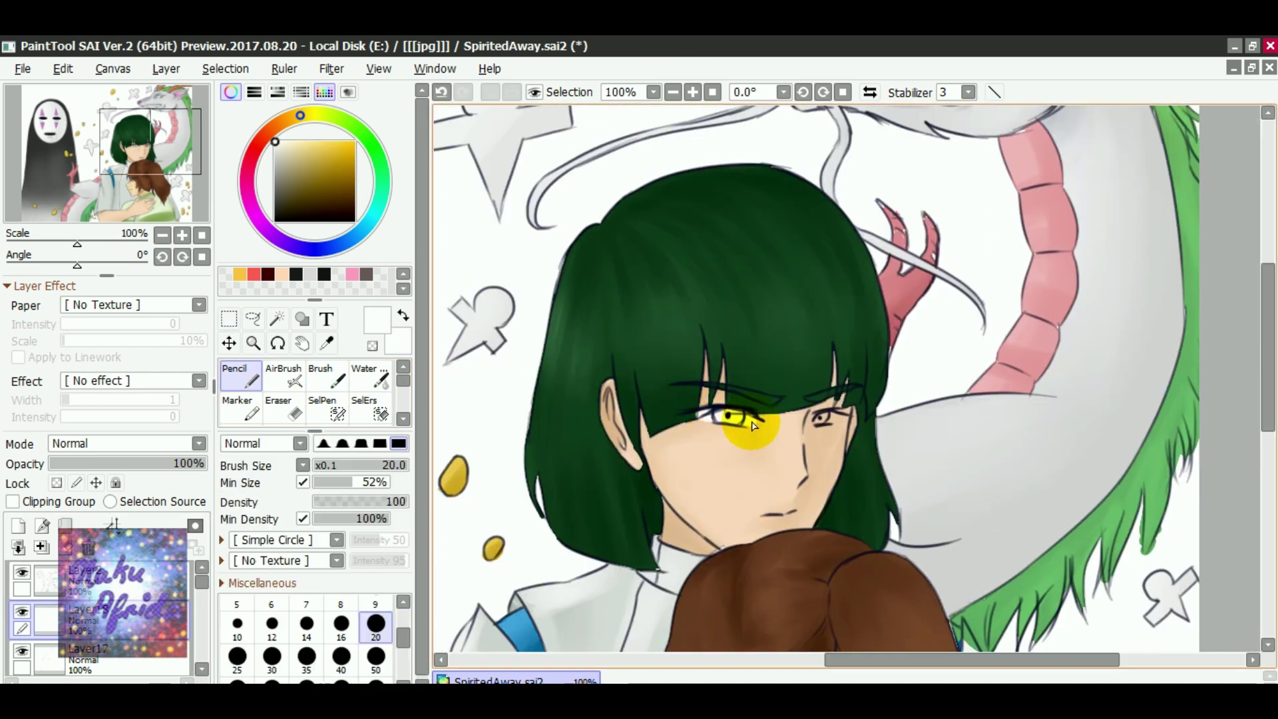
left_click_drag(752, 426, 821, 418)
key("b")
left_click_drag(692, 409, 703, 418)
Step: Colour Chihiro's eye dark brown and fill the uncoloured gaps at the edges of her hair with brown
left_click_drag(1267, 315, 1268, 408)
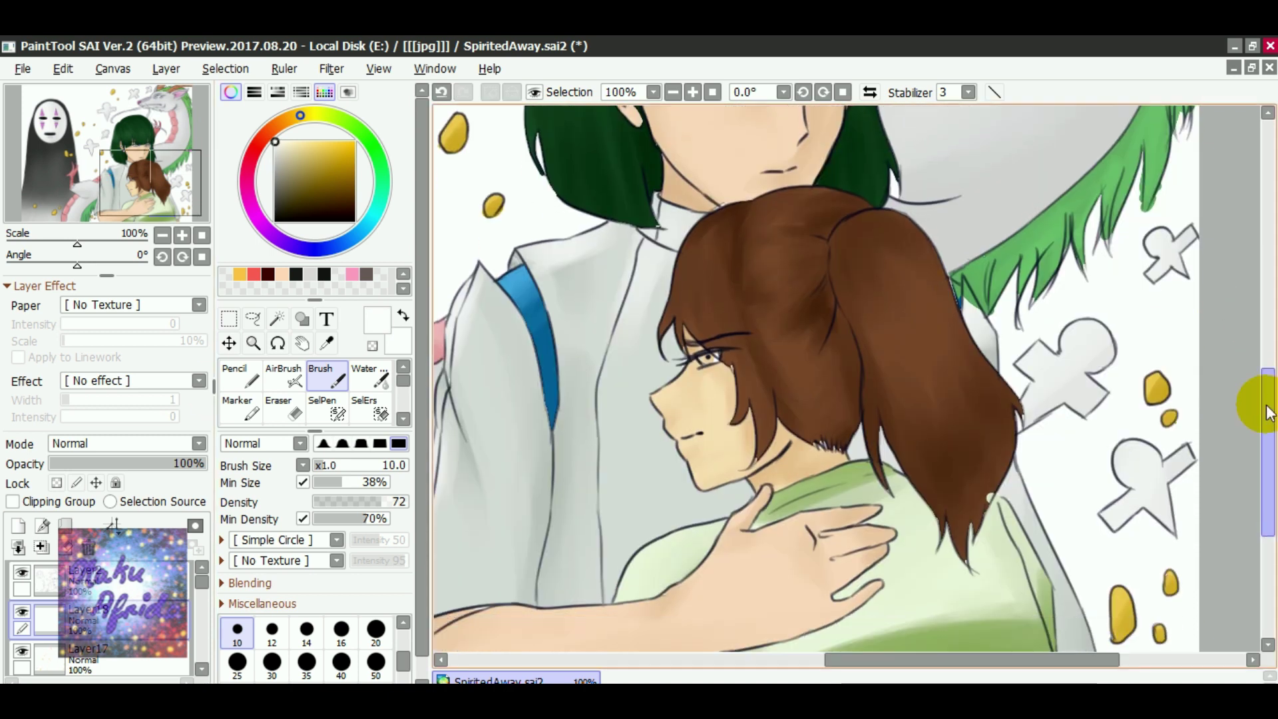
left_click(294, 203)
left_click_drag(692, 393, 719, 395)
left_click(376, 662)
left_click_drag(988, 525, 909, 564)
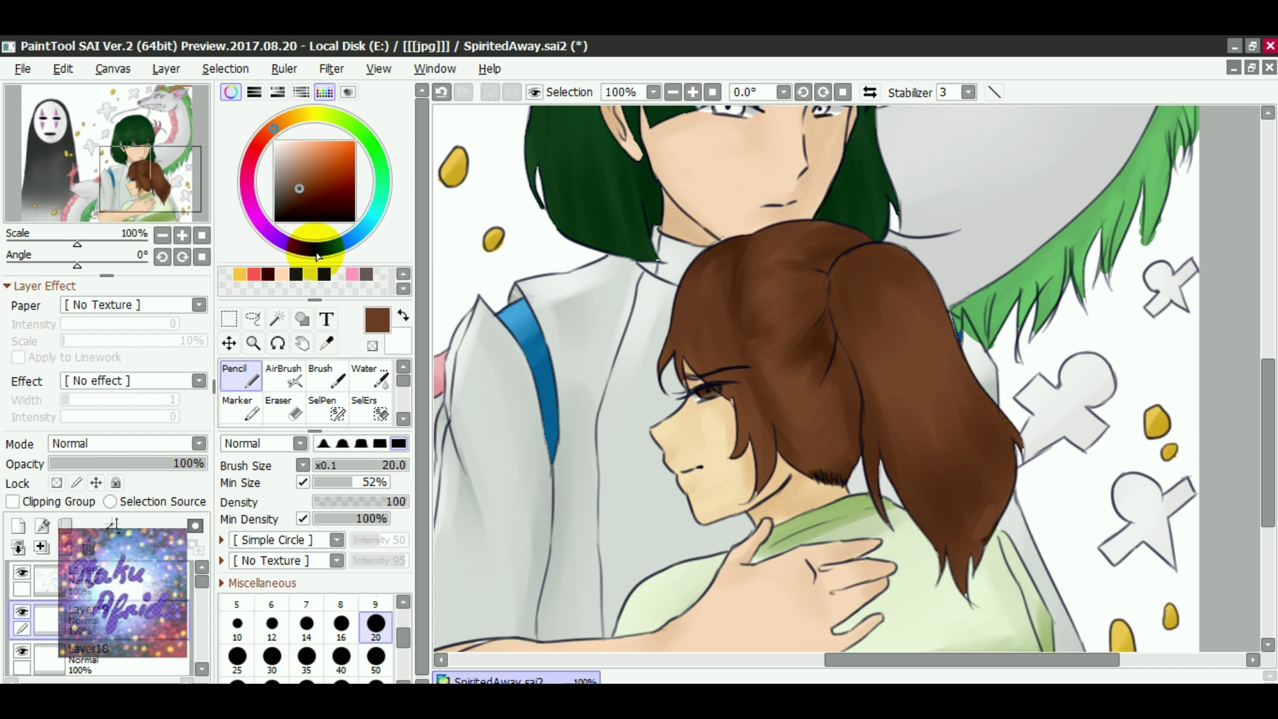
Step: Paint Haku's irises dark green with the colour of his hair, using the Brush at size 10
scroll(1218, 433, "up", 5)
left_click(542, 476, "alt")
left_click(237, 629)
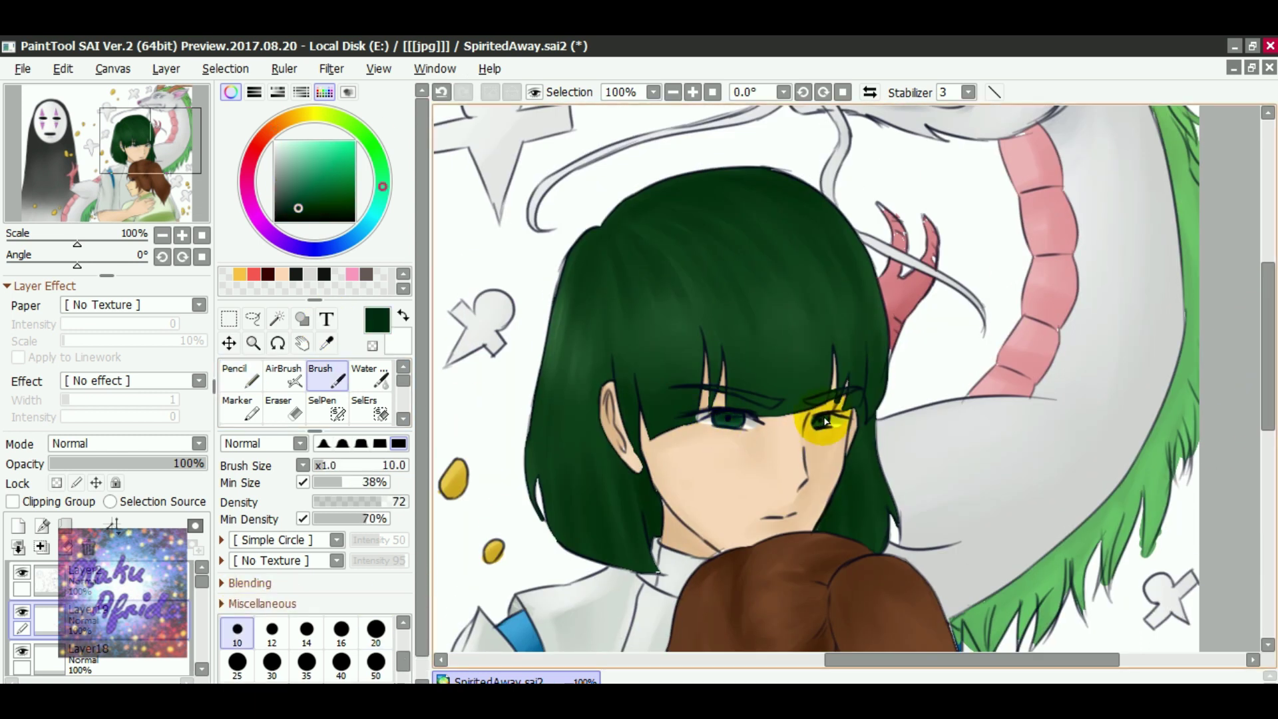
key("ctrl+minus")
key("ctrl+minus")
key("ctrl+minus")
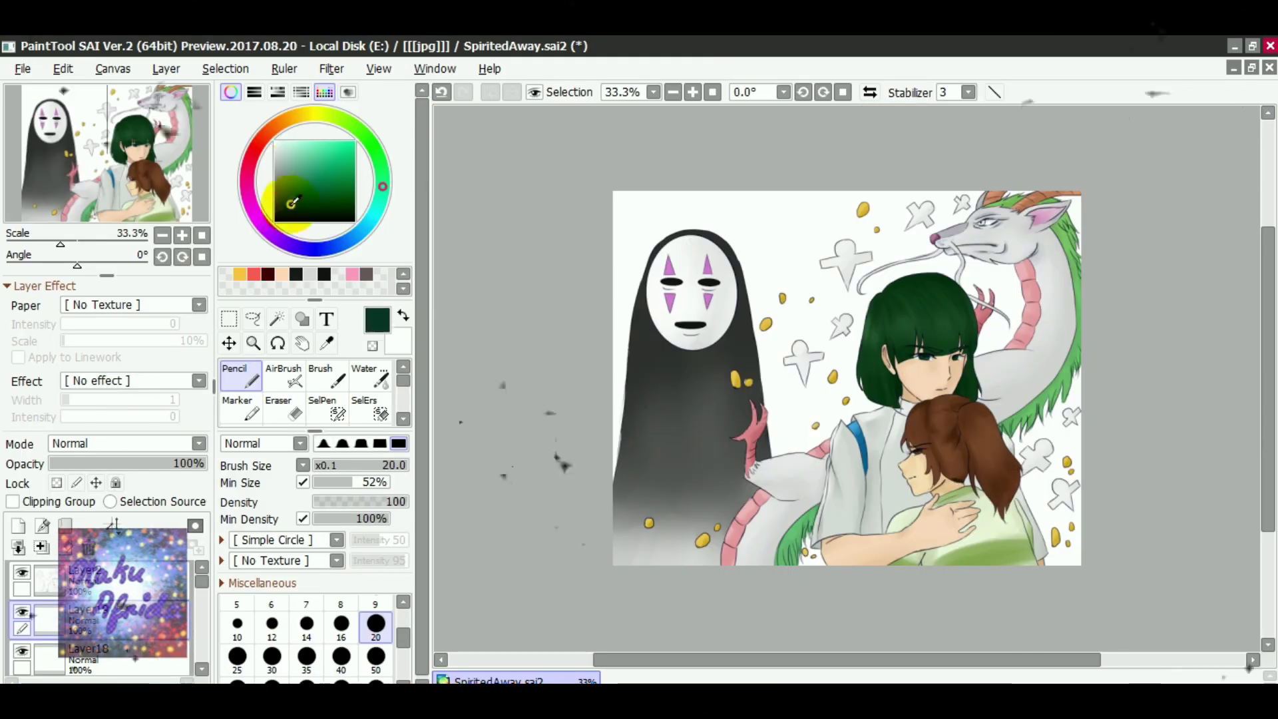
Step: Paint the dragon's iris dark green with the Pencil and shade it with the Brush at size 10
key("ctrl+plus")
key("ctrl+plus")
scroll(852, 386, "up", 5)
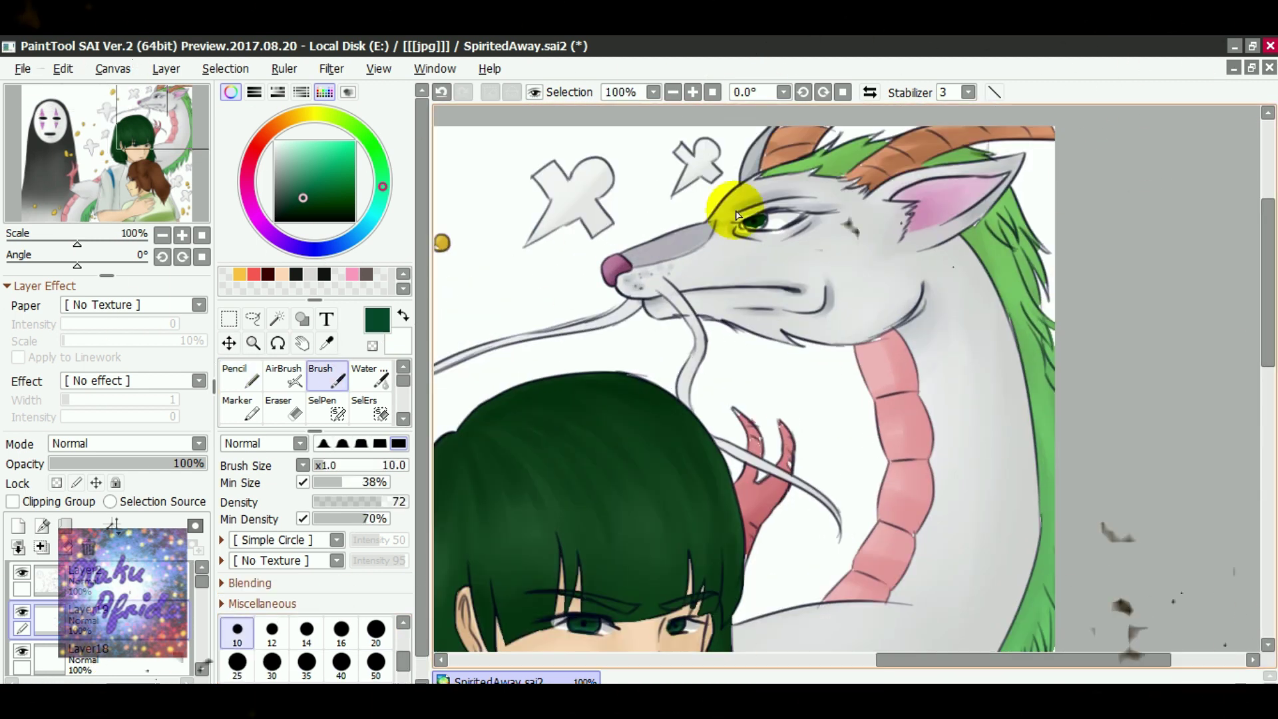
key("ctrl+minus")
key("ctrl+minus")
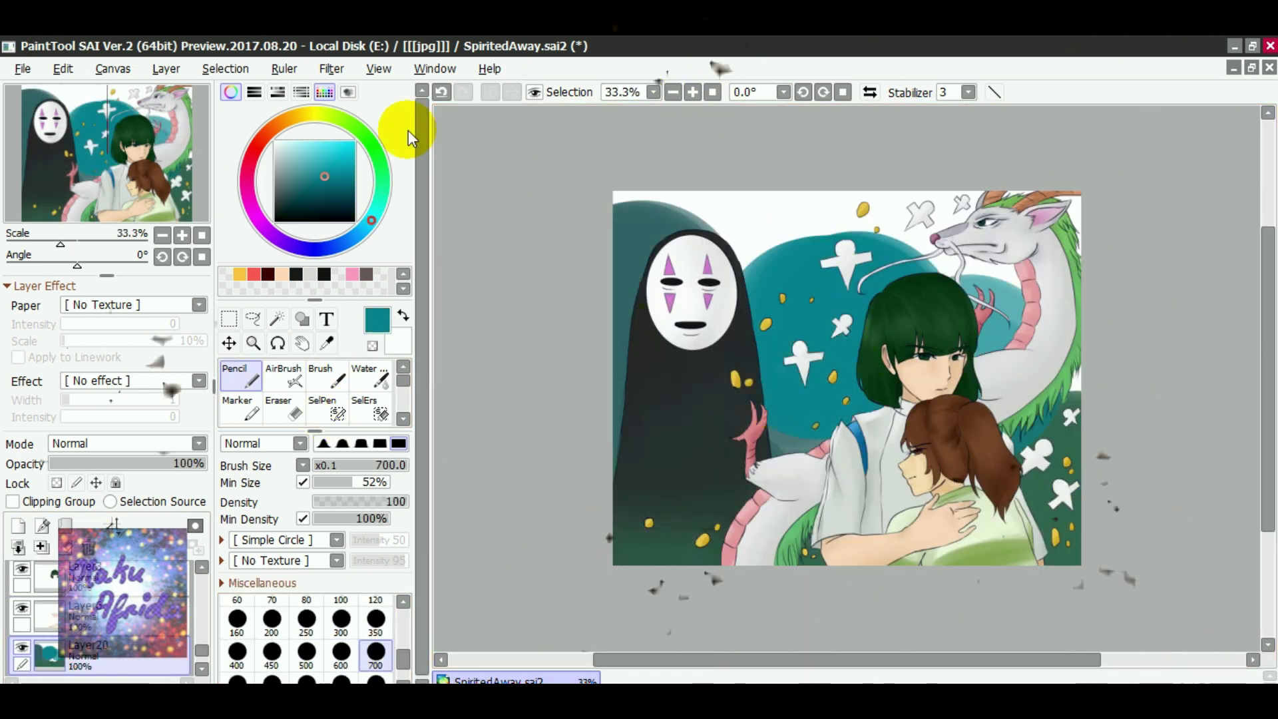
Step: Apply a filter to the teal background layer and brush deep blue over its upper area at size 50
left_click(331, 68)
left_click(343, 122)
left_click(322, 374)
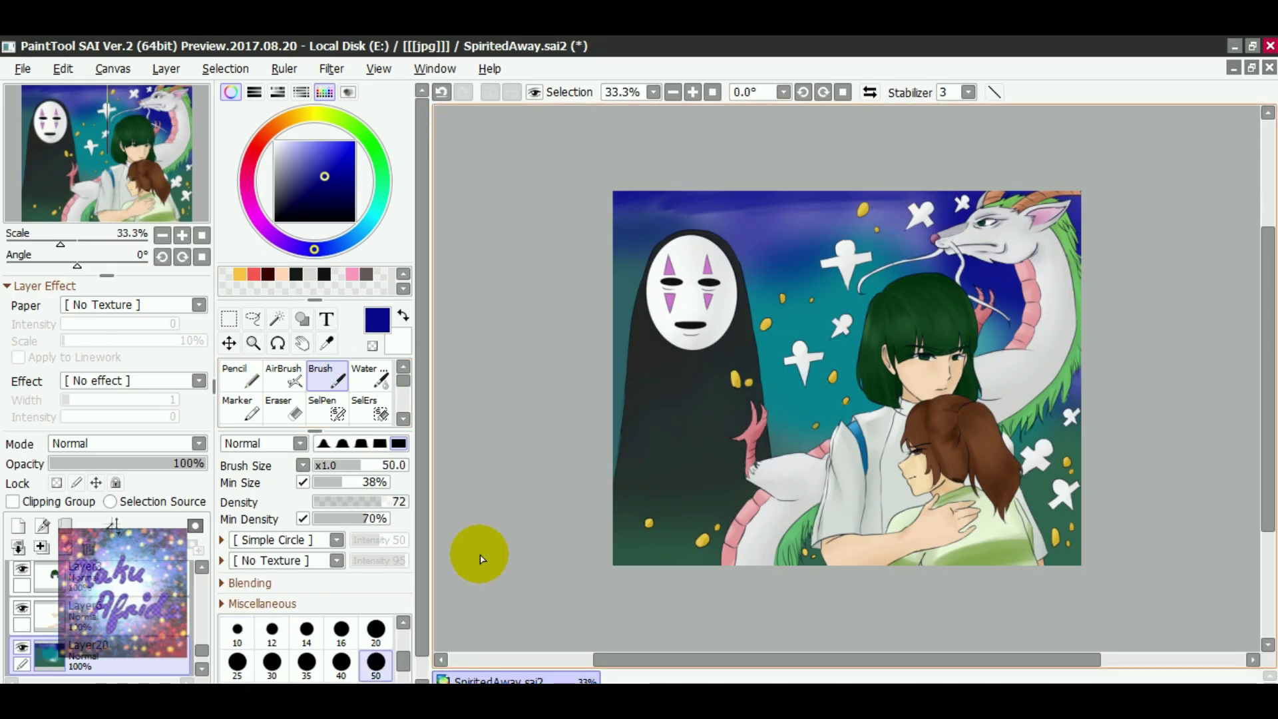
Step: Enlarge the brush to 350 and smooth the deep blue into the teal and green background
key("bracketright")
key("bracketright")
key("bracketright")
key("bracketright")
key("bracketright")
key("bracketright")
key("bracketright")
key("bracketright")
key("bracketright")
key("bracketright")
left_click_drag(481, 558, 627, 507)
Step: Add a new layer in Shine mode and airbrush a light blue glow around the picture's edges at size 700
left_click(18, 526)
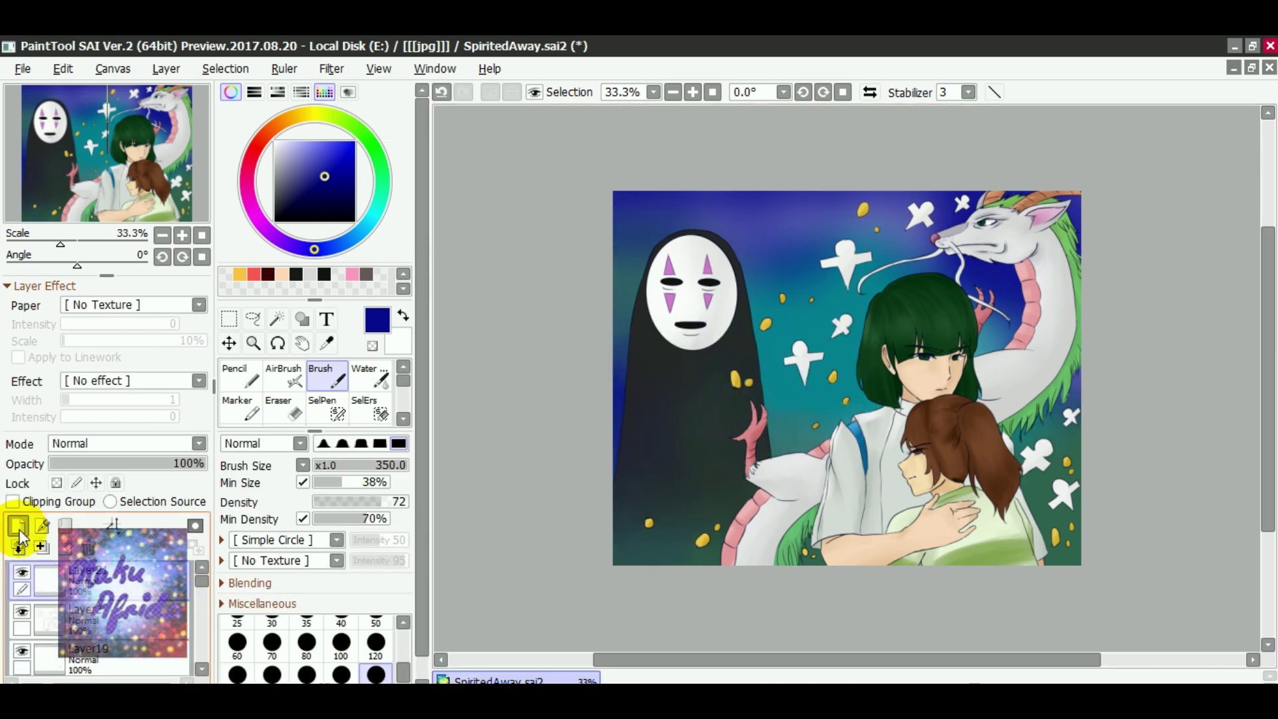
left_click(283, 376)
left_click_drag(931, 266, 598, 476)
left_click(126, 443)
left_click_drag(865, 299, 1002, 509)
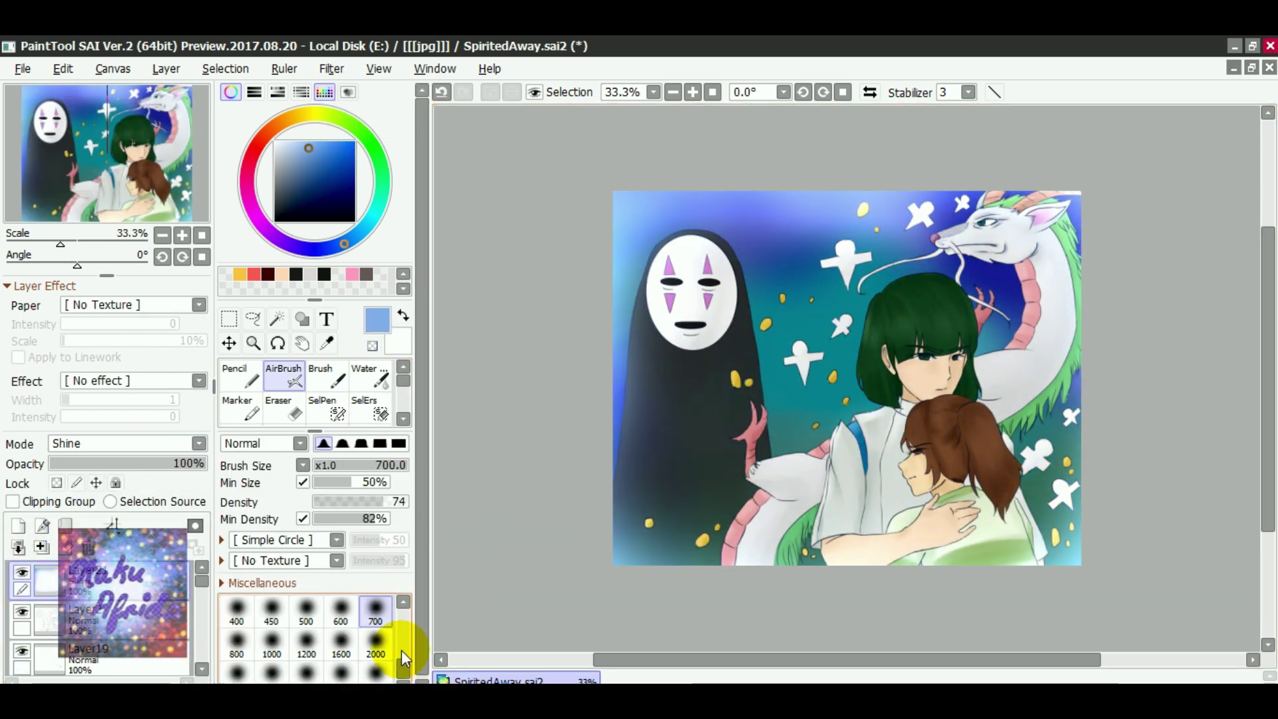
Step: Set the AirBrush to size 9 and add light blue glints to Haku's and Chihiro's eyes
left_click_drag(403, 665, 403, 629)
left_click(375, 662)
scroll(1016, 336, "up", 3)
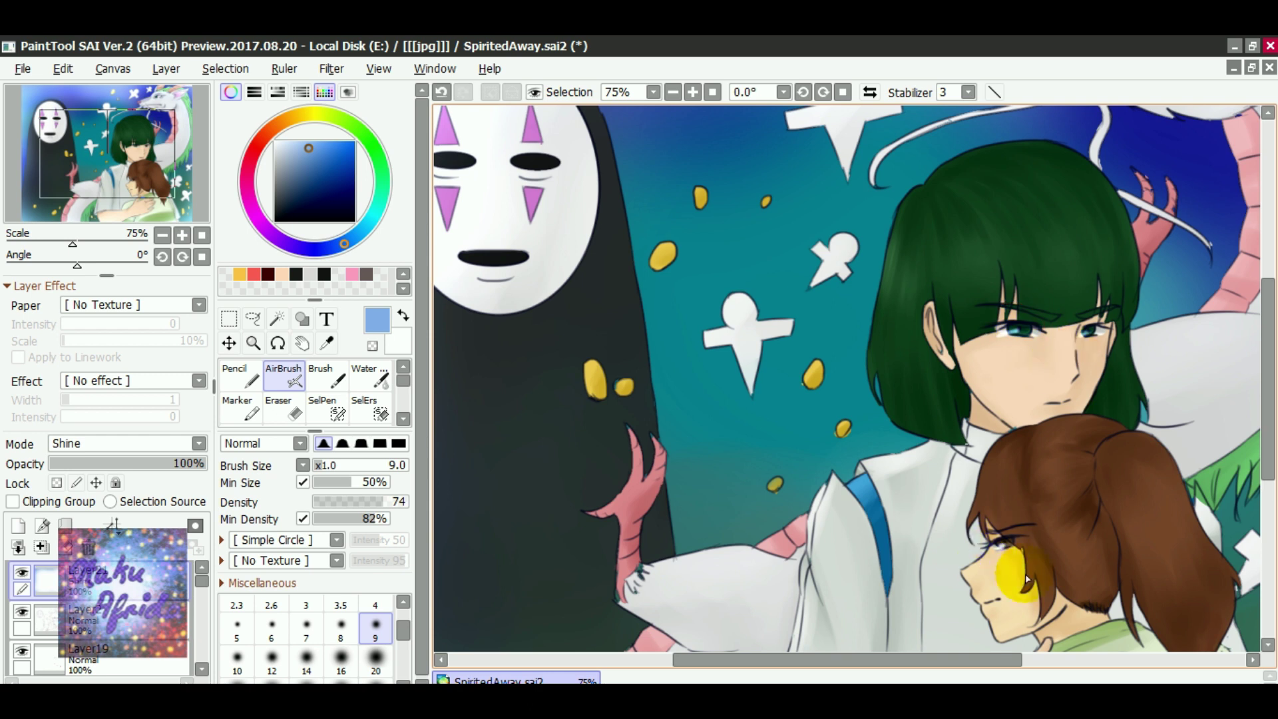
scroll(599, 229, "down", 3)
Step: Enlarge the airbrush to size 20 and dot small light blue sparkles all over the background
left_click_drag(799, 300, 819, 297)
left_click(672, 92)
left_click(693, 92)
left_click(376, 662)
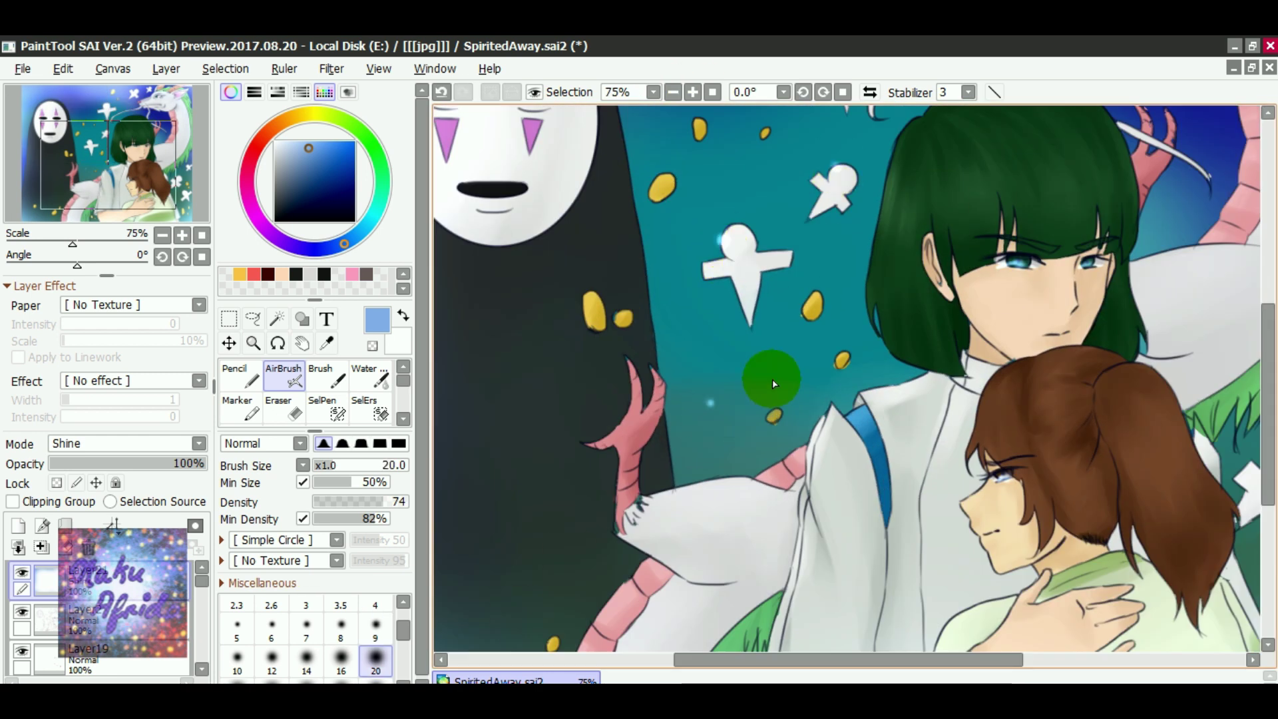
scroll(990, 303, "up", 5)
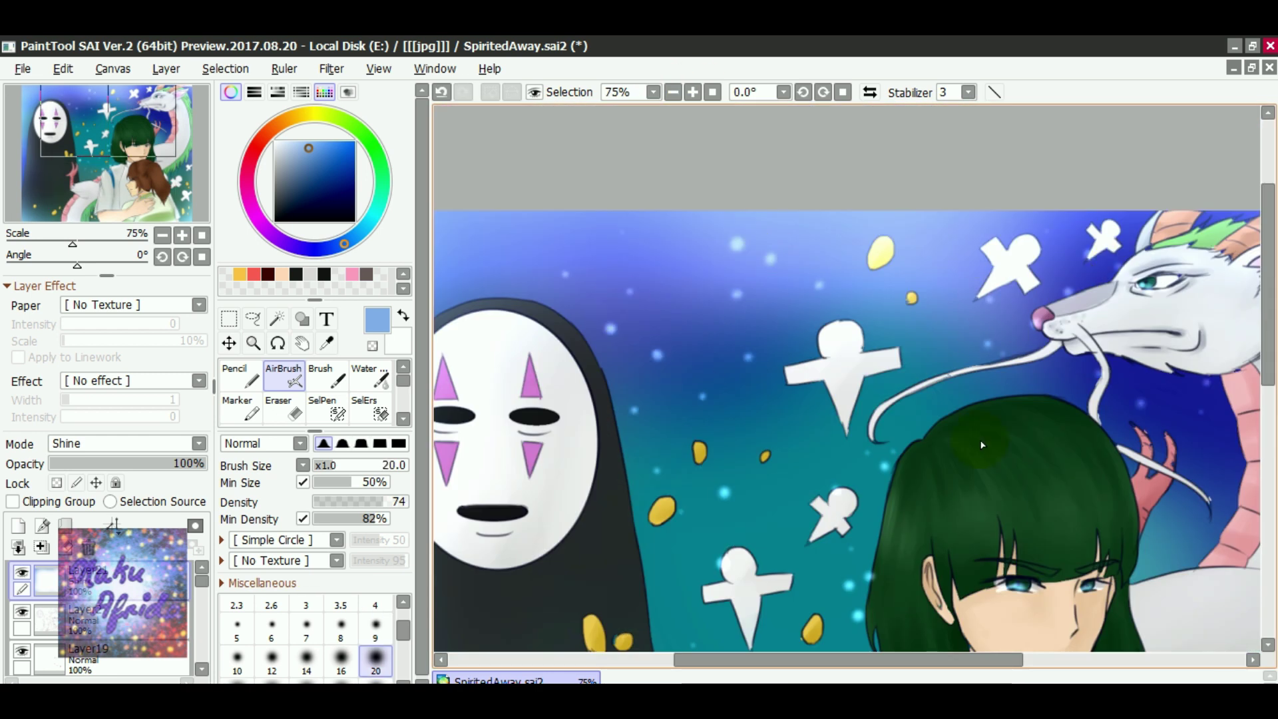
scroll(981, 445, "down", 3)
Step: Switch the colour to yellow and airbrush glowing highlights onto the gold nuggets at size 20
left_click(1036, 603, "alt")
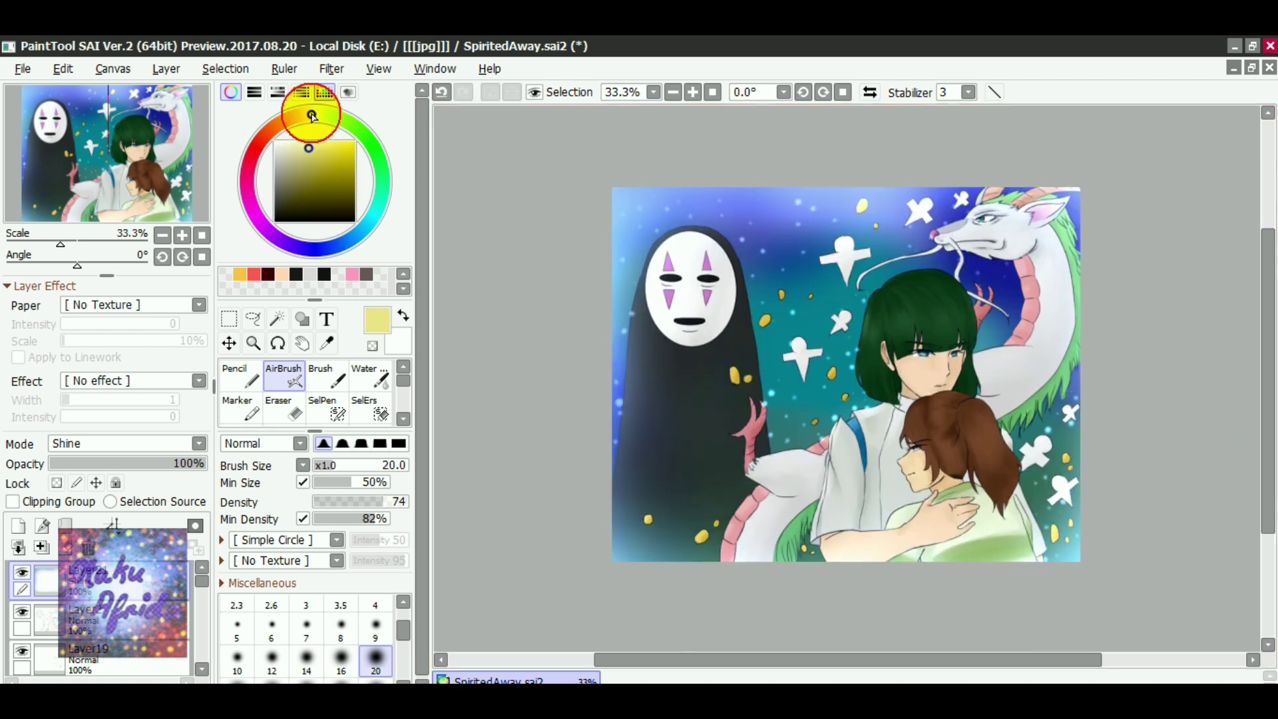
scroll(841, 587, "up", 3)
scroll(810, 127, "down", 5)
scroll(811, 128, "right", 3)
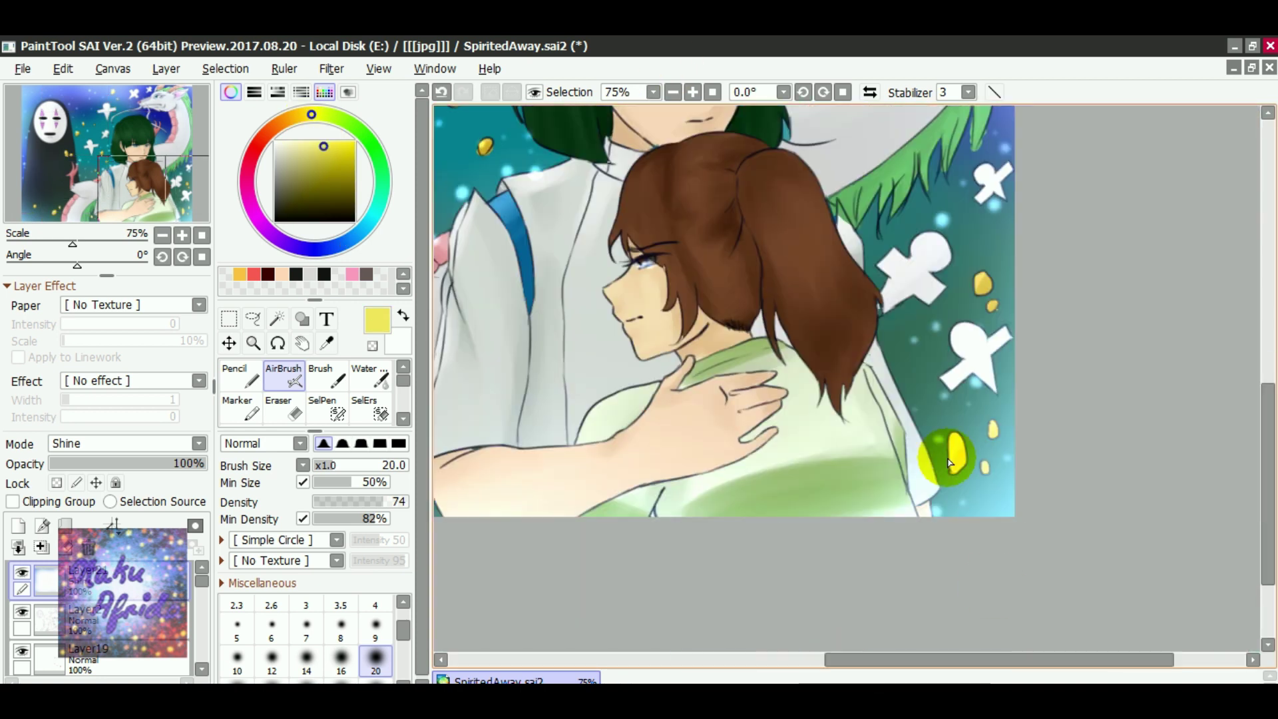
Step: Airbrush a soft yellow glow at size 2000 on a new Shine layer and lower its opacity to 67%
scroll(615, 316, "down", 3)
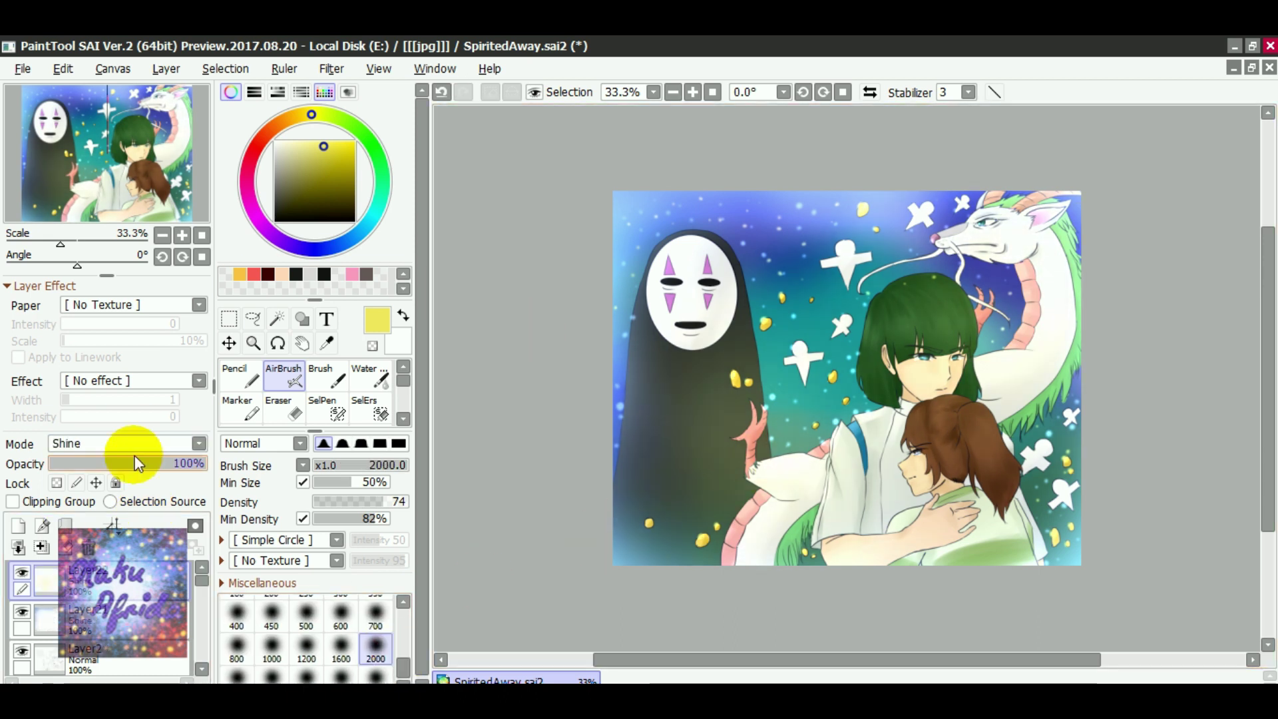
left_click_drag(134, 462, 160, 469)
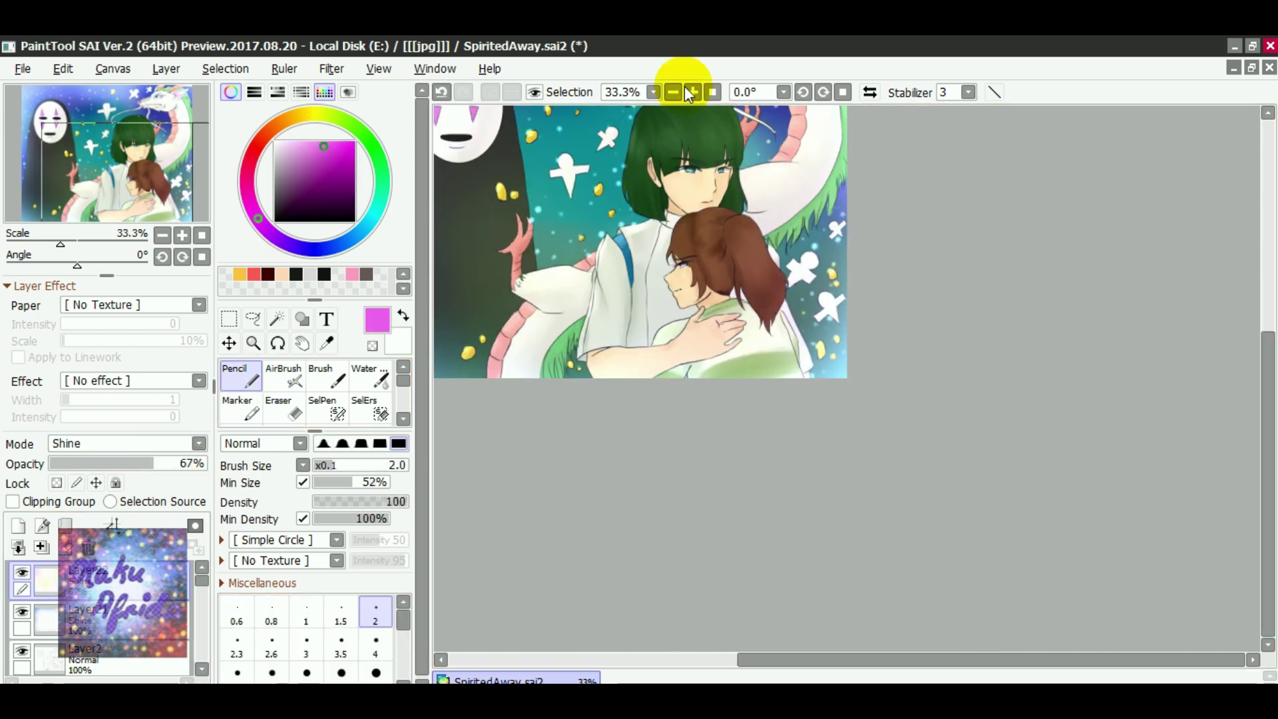
Step: Sign the picture's lower-right corner with a magenta size 2 Pencil and add a small mark in the lower-left corner
scroll(728, 280, "up", 5)
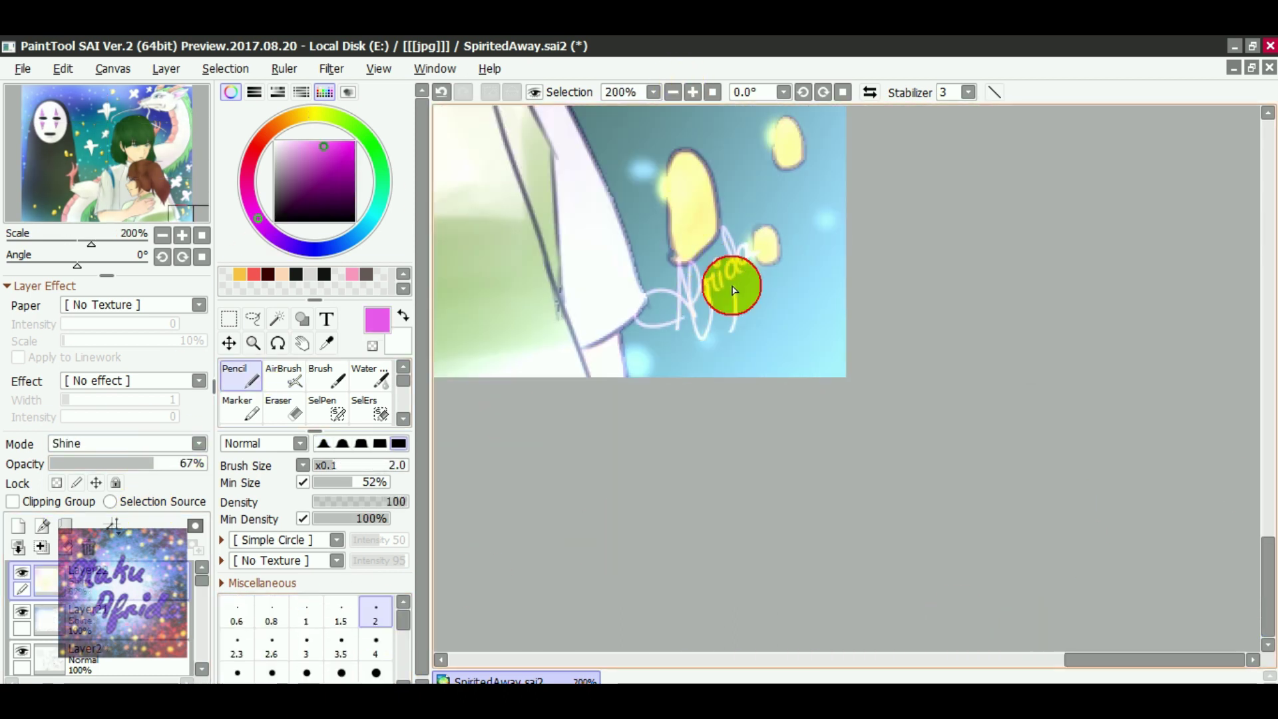
left_click_drag(1112, 650, 579, 659)
scroll(571, 413, "down", 5)
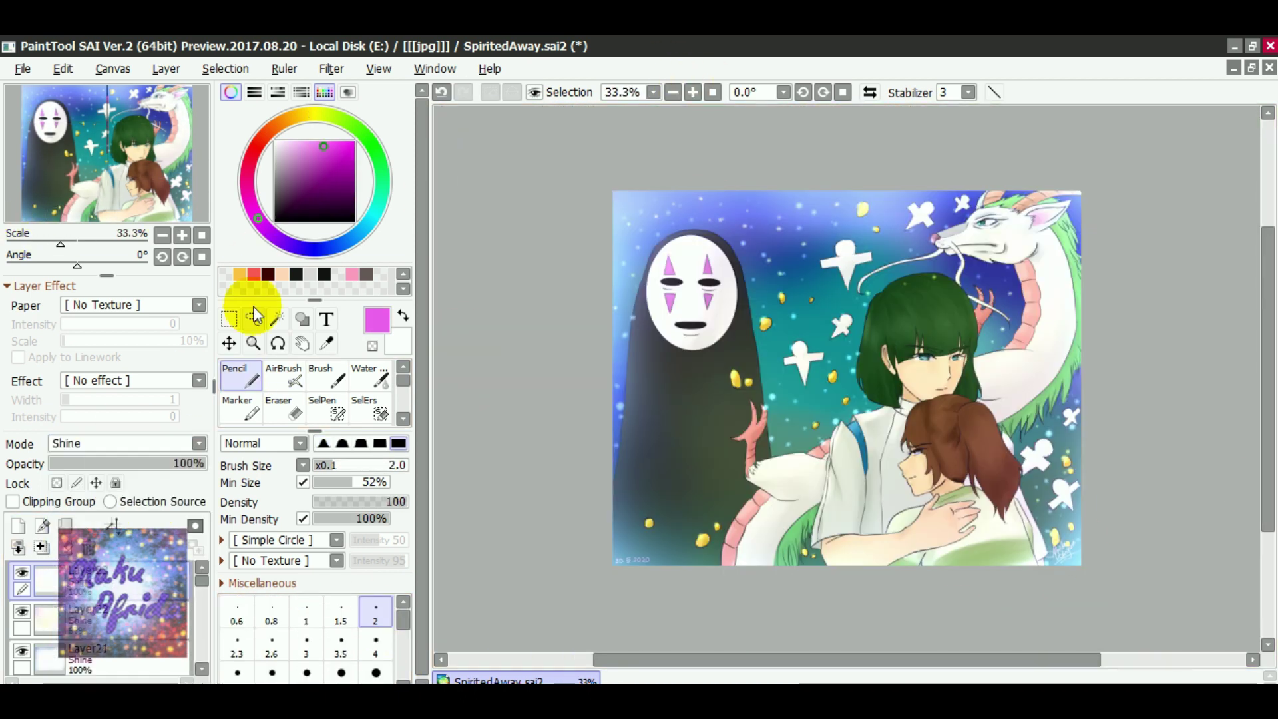